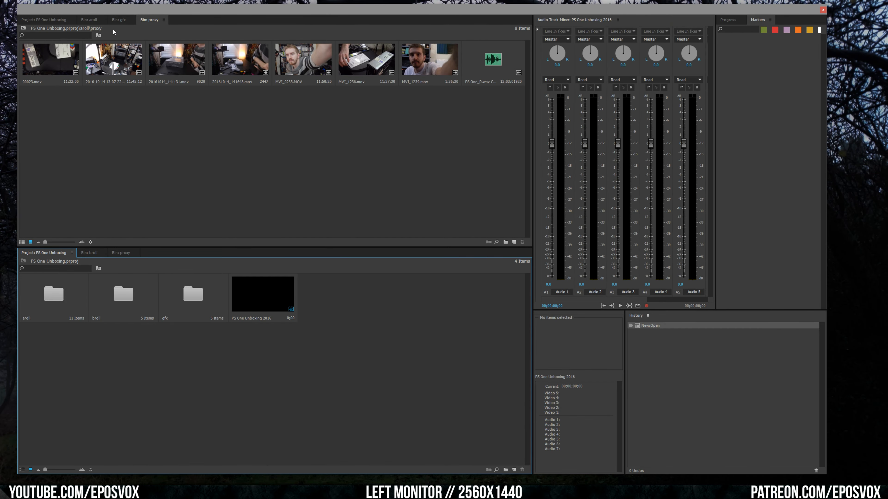
Reorder the bins so the aroll proxy bin comes before the gfx bin, and show the gfx bin's contents.
click(119, 19)
drag(153, 20, 120, 19)
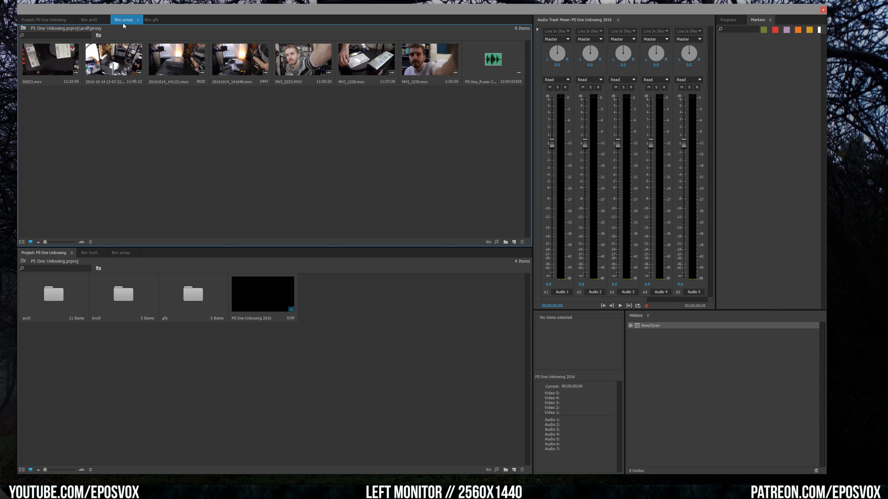
click(152, 20)
click(284, 306)
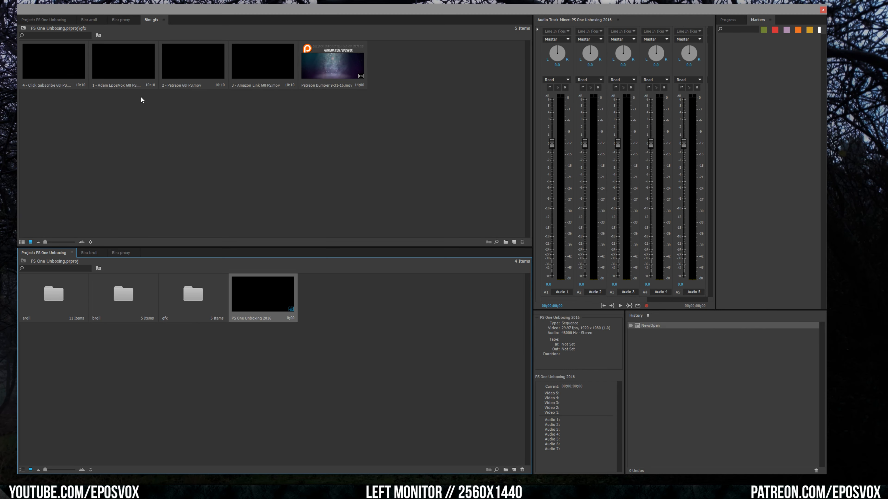
Review the clips in the aroll and broll bins and their proxy bins, including the PS One_R.wav copy and the 20161014 phone clips.
click(116, 20)
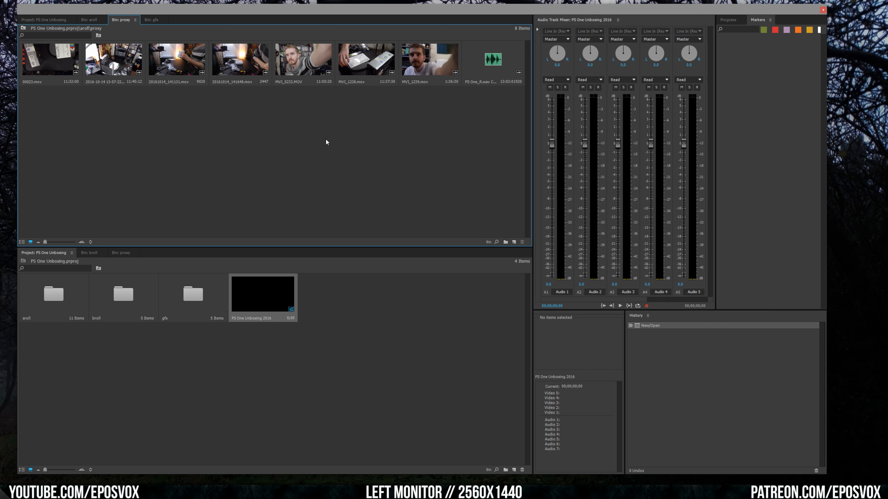
click(91, 254)
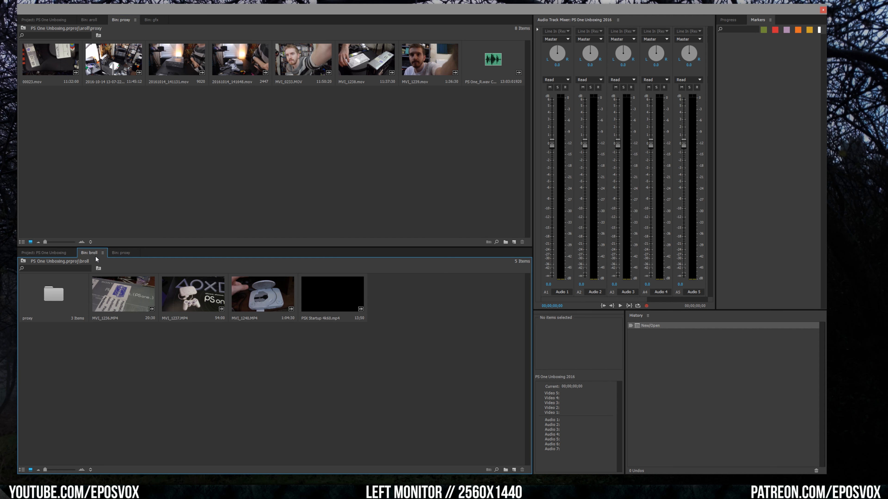
click(113, 253)
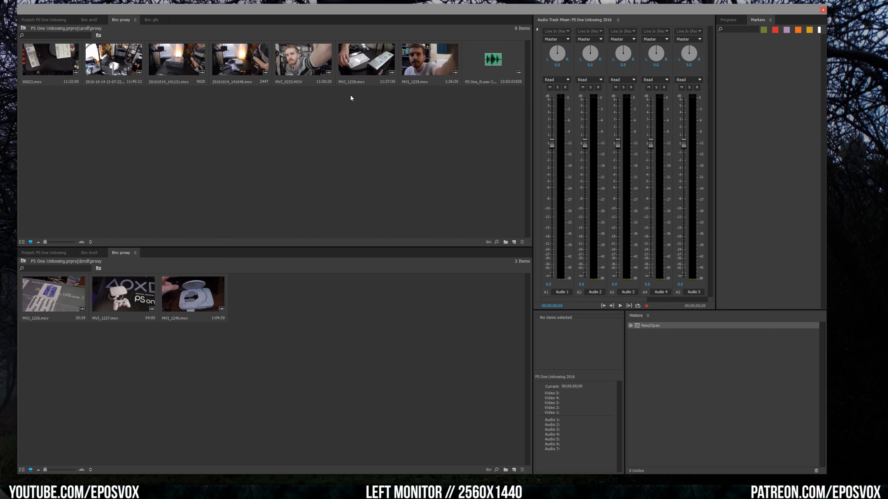
click(352, 101)
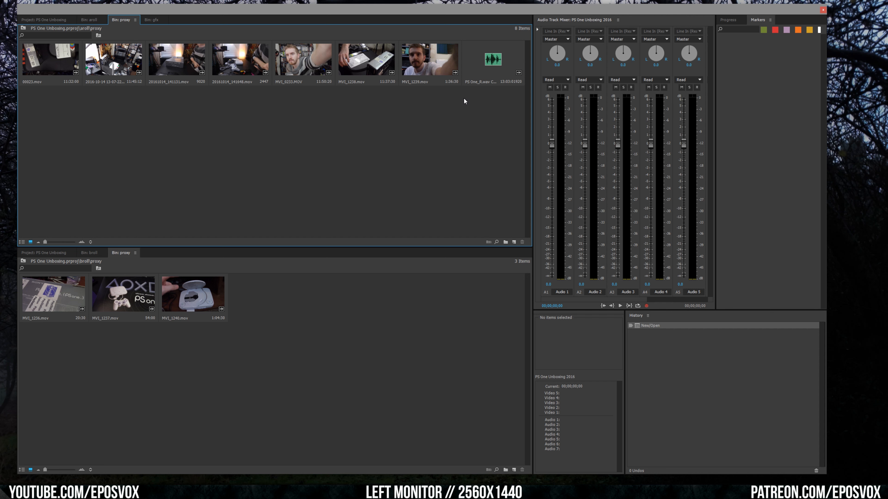
click(490, 67)
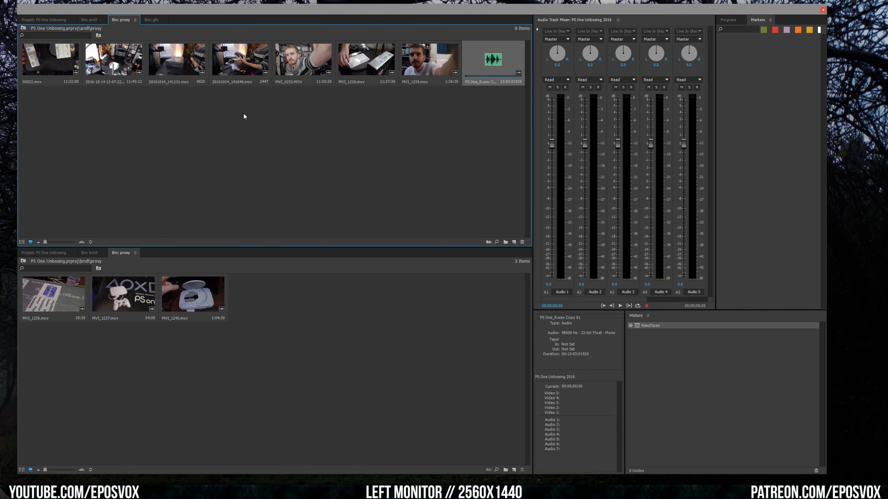
drag(177, 95, 231, 71)
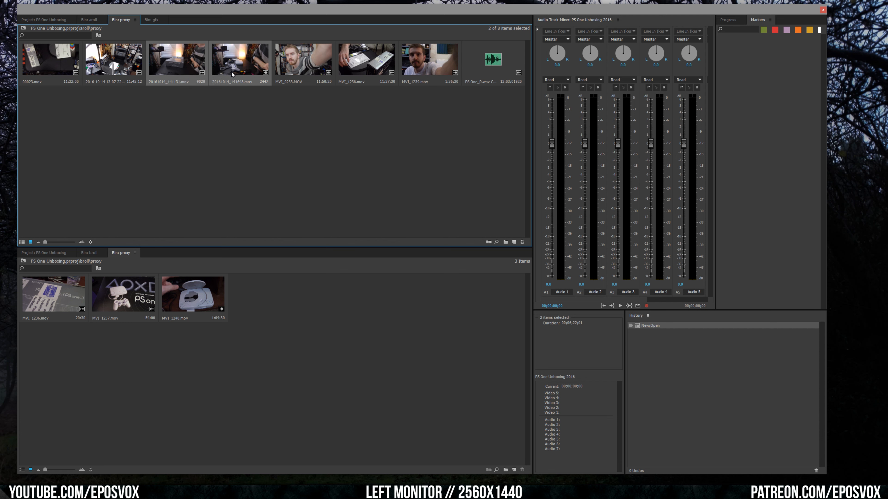
click(228, 90)
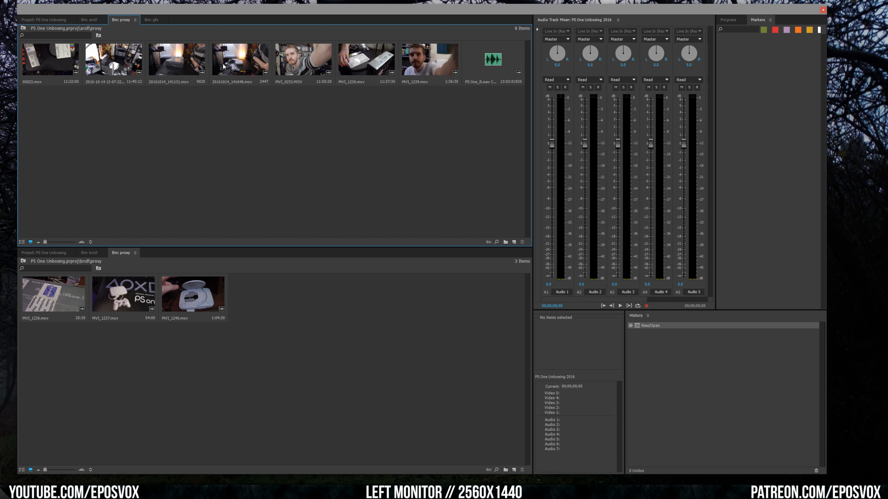
click(102, 22)
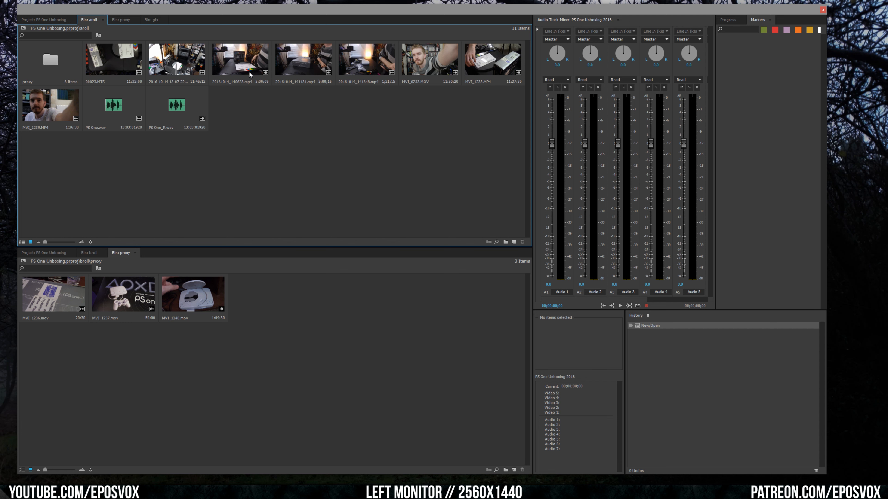
click(121, 19)
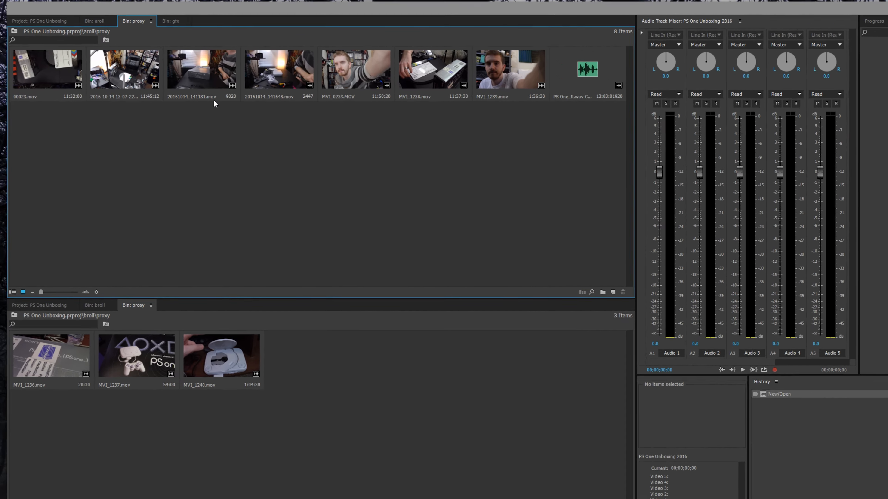
Merge MVI_0233.MOV with PS One_R.wav Copy 01 as A1, synchronized by audio on track channel 1, with the camera audio removed.
click(263, 80)
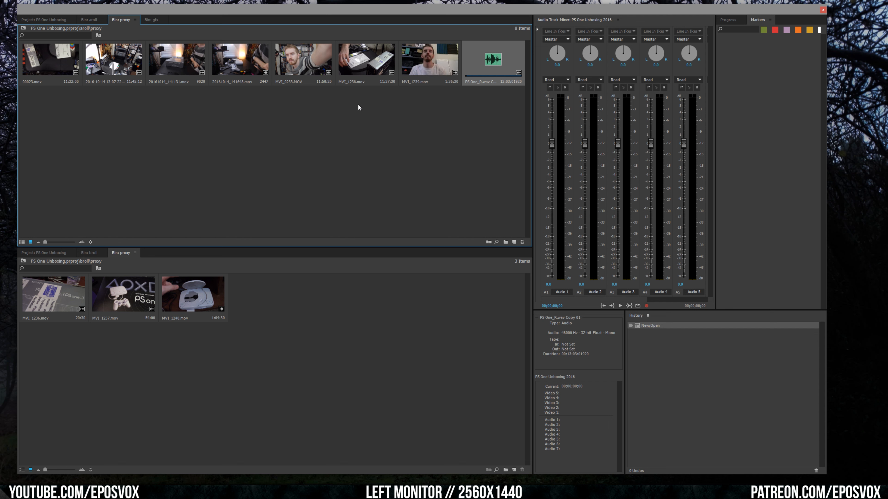
ctrl+click(293, 70)
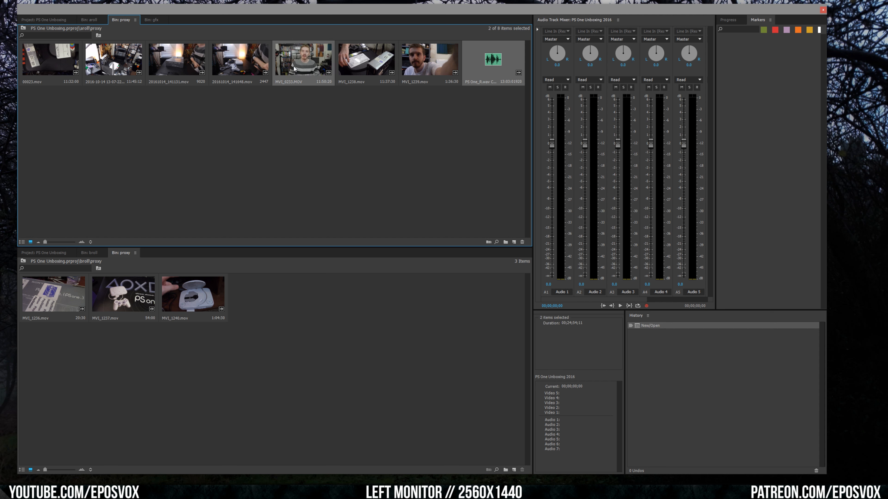
right_click(293, 68)
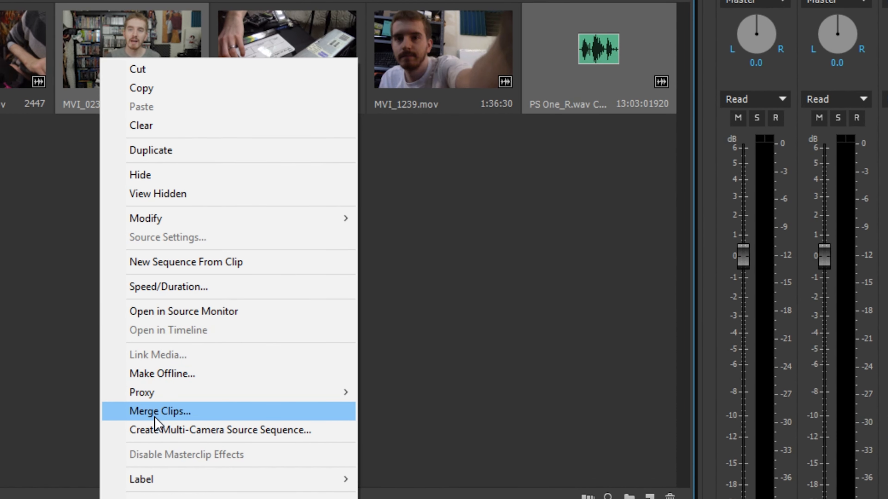
click(155, 417)
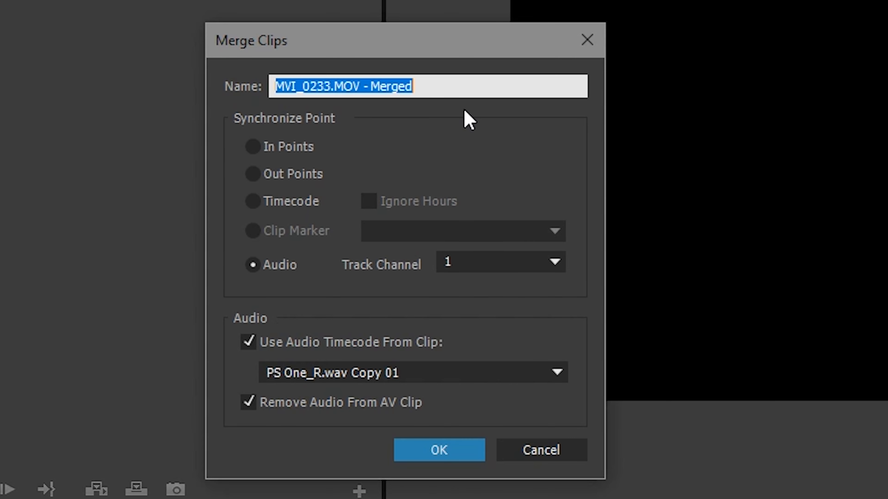
drag(454, 86, 234, 83)
text(A1)
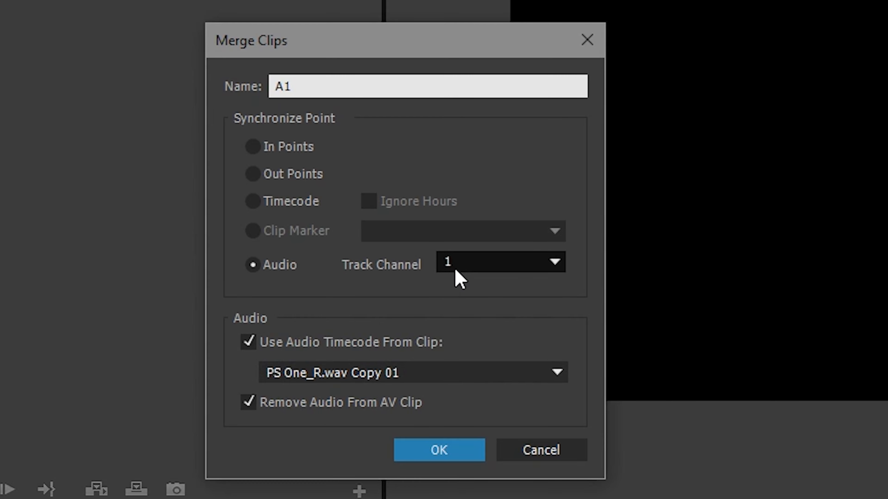
click(433, 451)
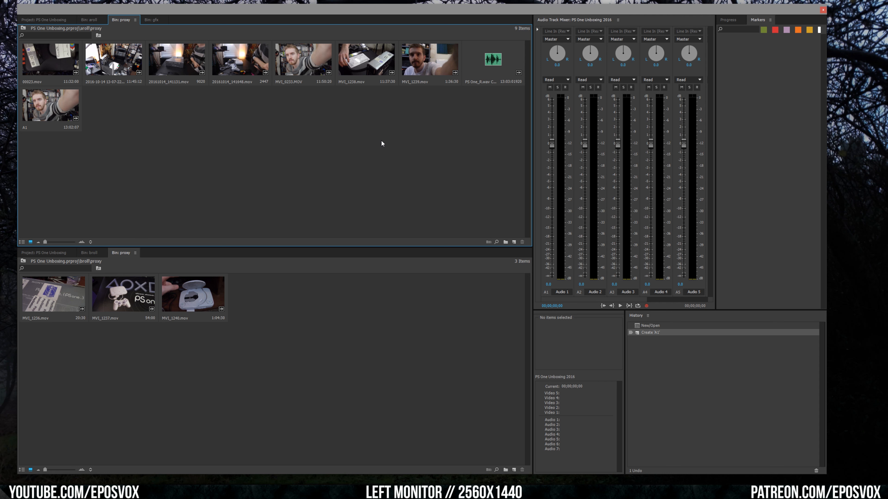
Create a sequence named Face_aroll and place the merged clip A1 at its start.
key(ctrl+s)
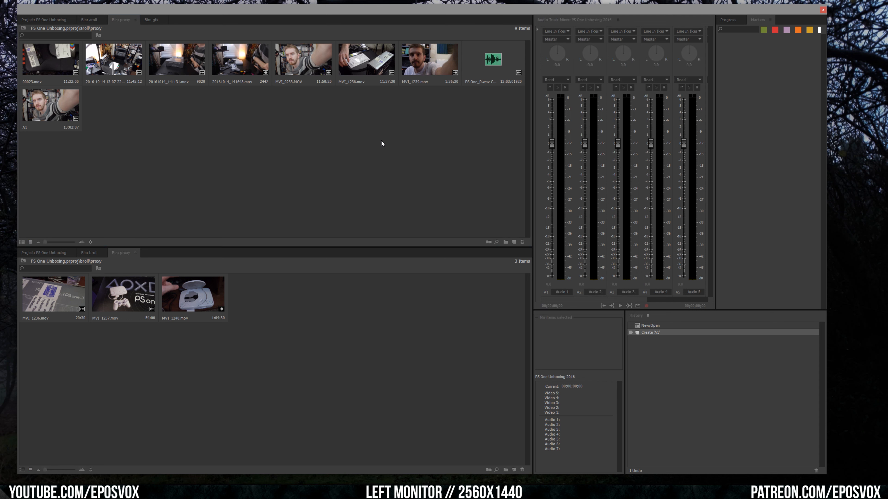
key(Return)
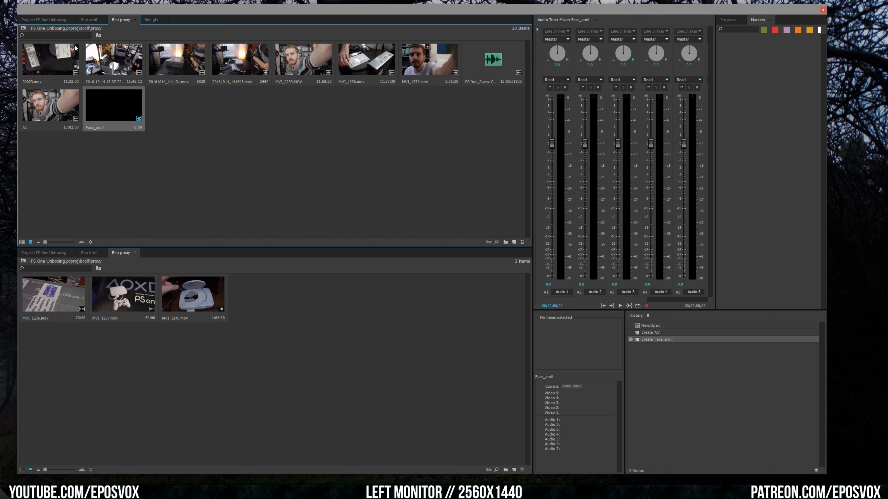
drag(78, 98, 591, 163)
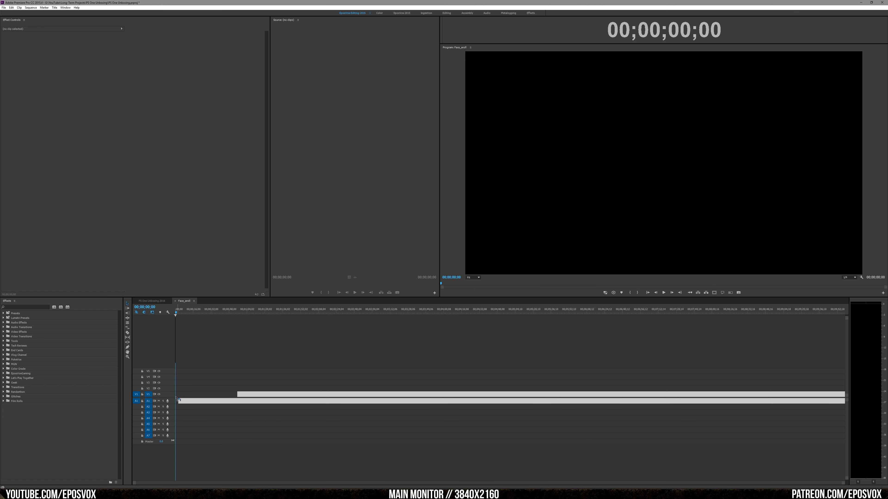
drag(173, 399, 172, 400)
Play the Face_aroll sequence around the clapperboard clap to check the audio sync.
drag(518, 483, 702, 467)
drag(215, 313, 226, 313)
key(space)
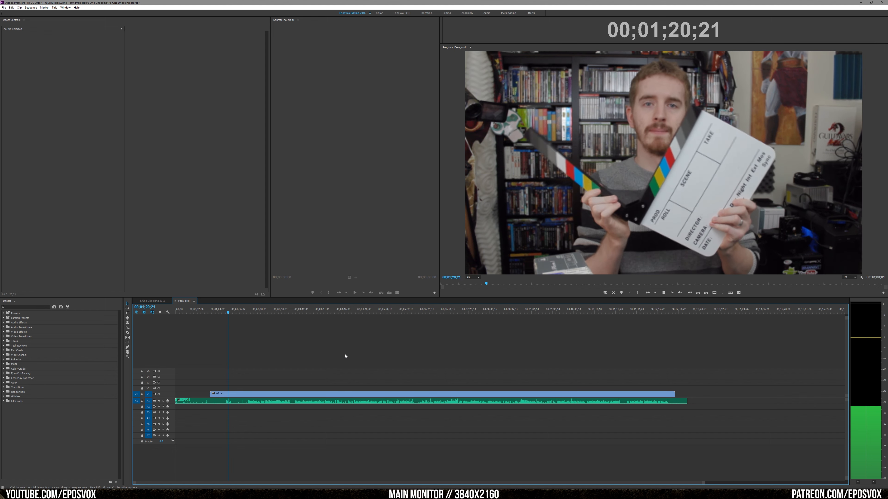
key(space)
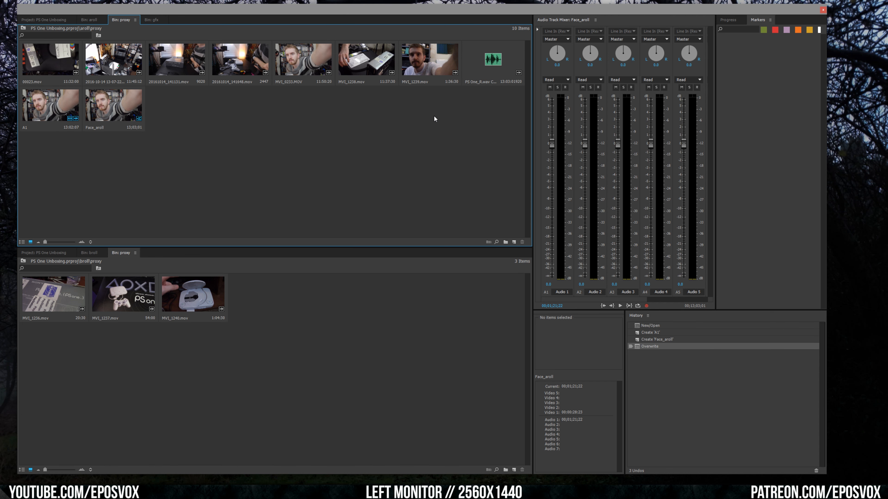
Create an adjustment layer in the aroll proxy bin and lay it over clip A1 in the Face_aroll sequence.
right_click(434, 116)
mouse_move(474, 145)
click(405, 163)
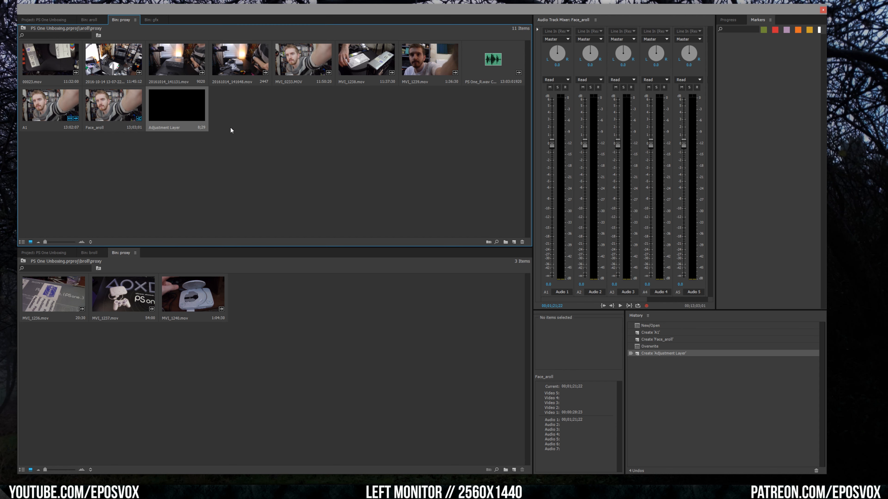
drag(180, 115, 685, 381)
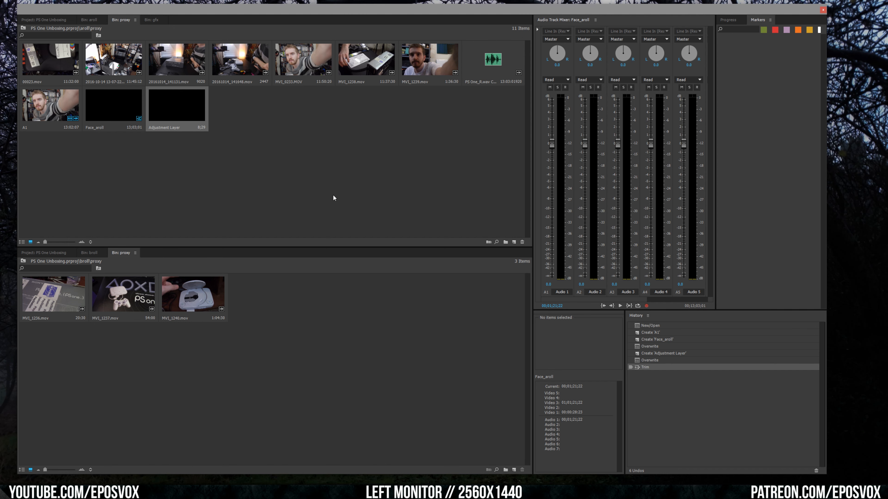
click(513, 75)
ctrl+click(115, 63)
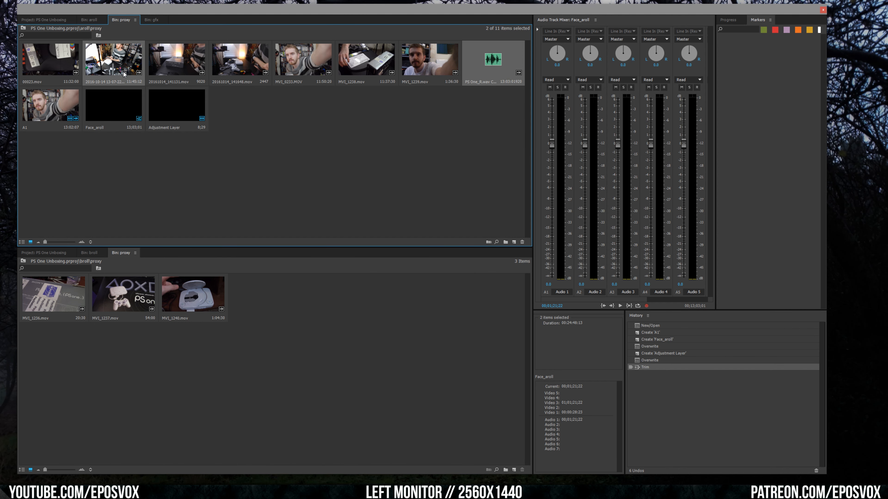
right_click(120, 69)
click(158, 211)
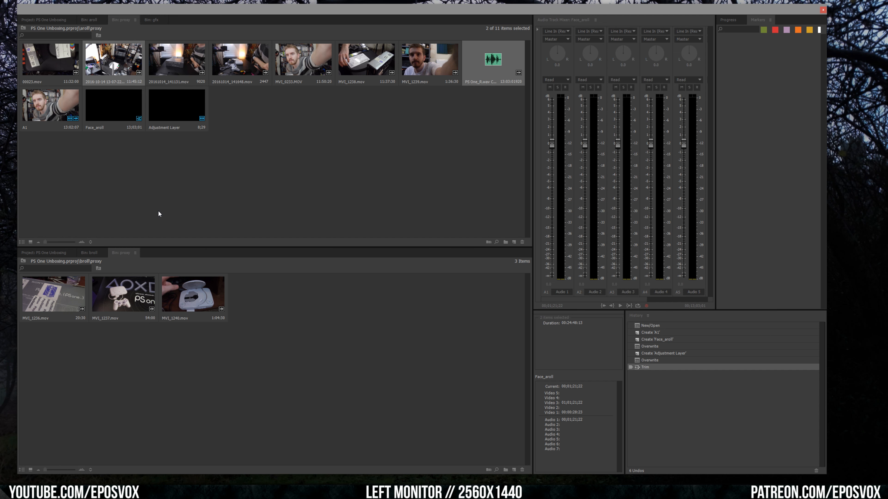
key(Return)
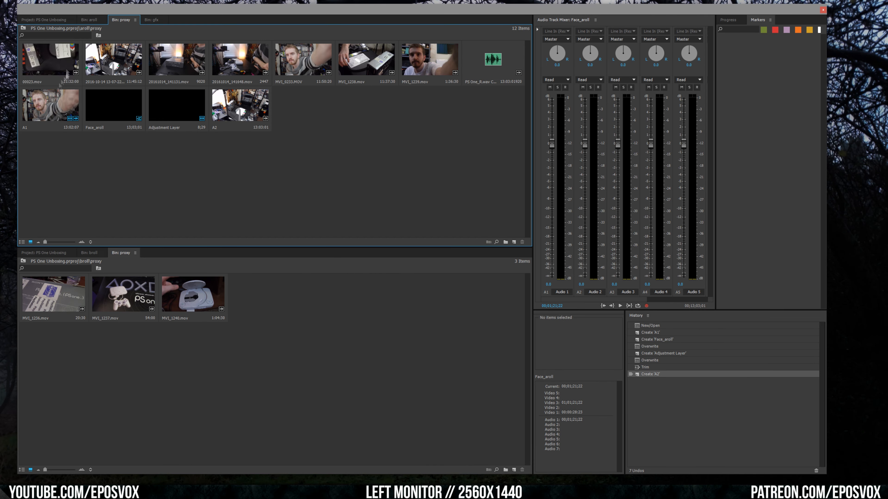
Merge 00023.mov with PS One_R.wav Copy 01 into a clip named A3.
click(65, 64)
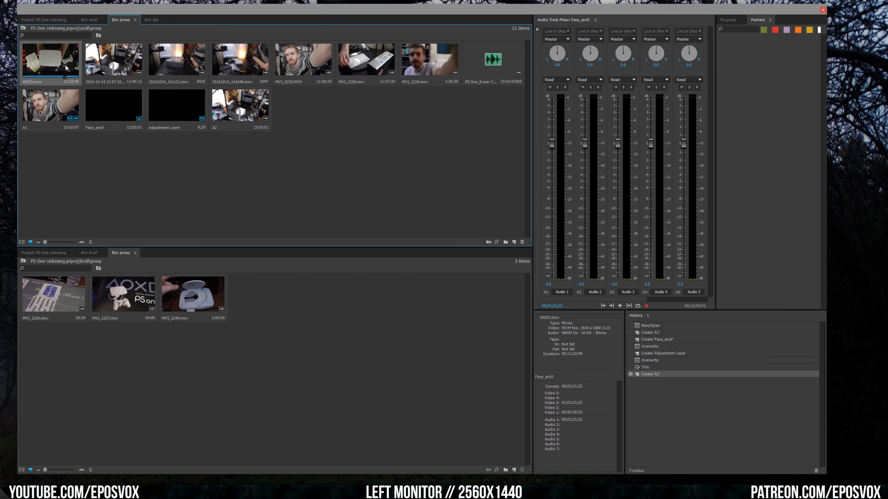
ctrl+click(498, 70)
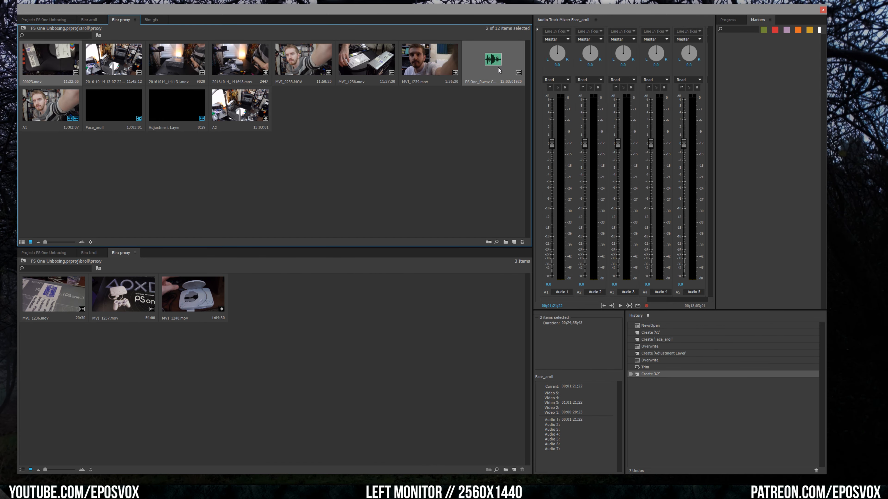
right_click(498, 70)
click(522, 211)
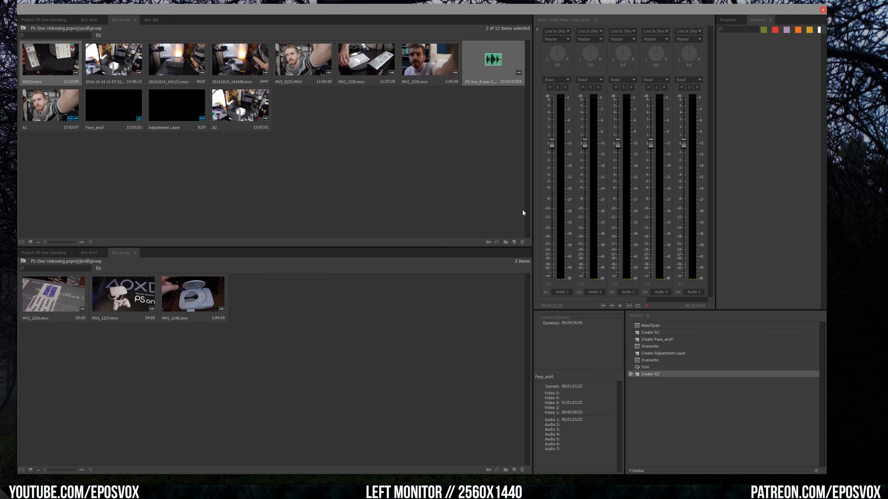
key(Return)
Merge MVI_1238.mov with PS One_R.wav Copy 01 into a clip named A4.
ctrl+click(367, 58)
right_click(367, 58)
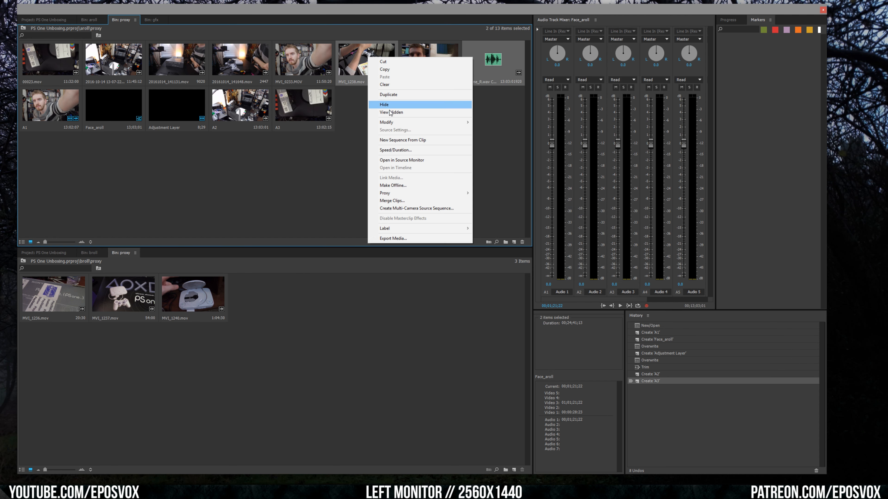
click(392, 200)
key(Return)
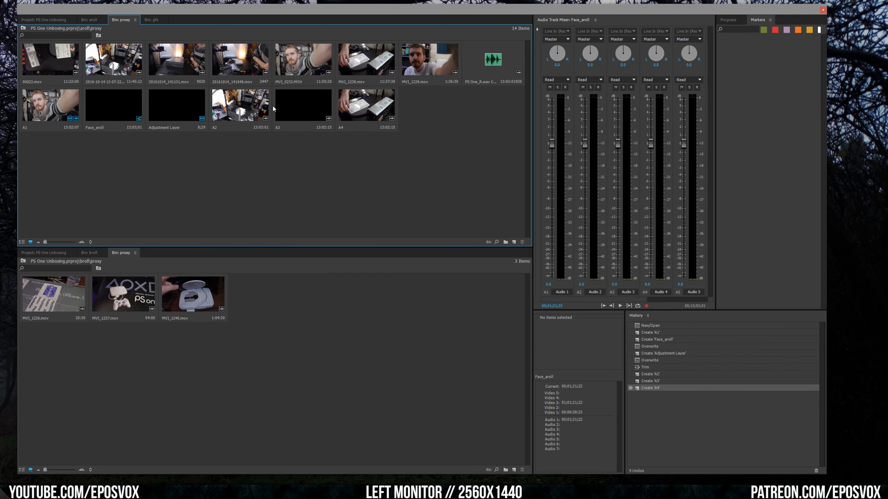
Inspect the 20161014_141131.mov and 20161014_141648.mov proxies, and examine 20161014_140623.mp4 in the aroll bin.
click(196, 62)
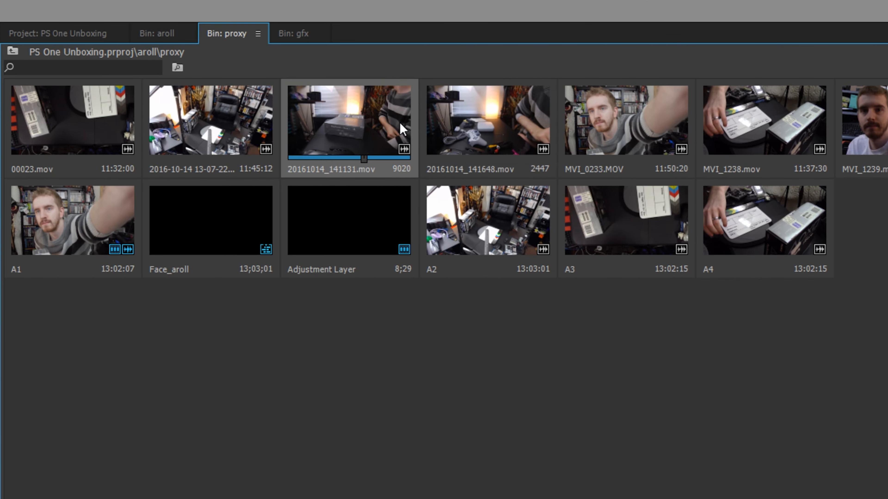
click(216, 65)
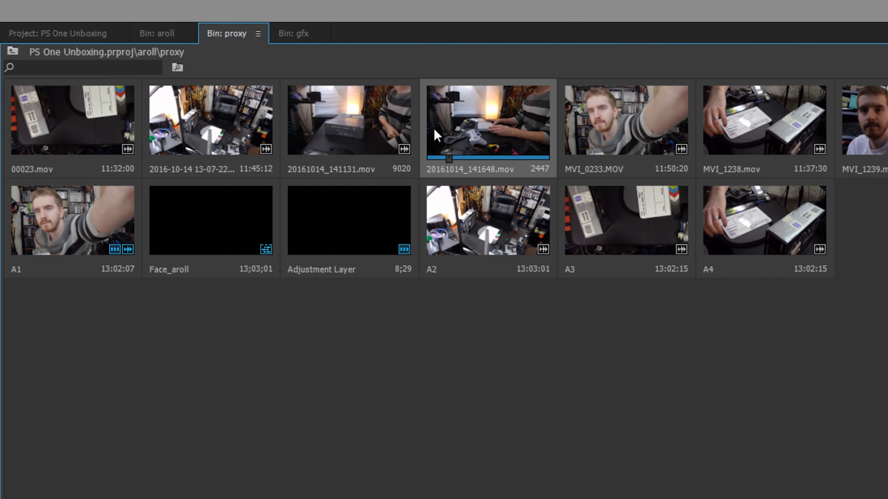
click(169, 40)
click(478, 130)
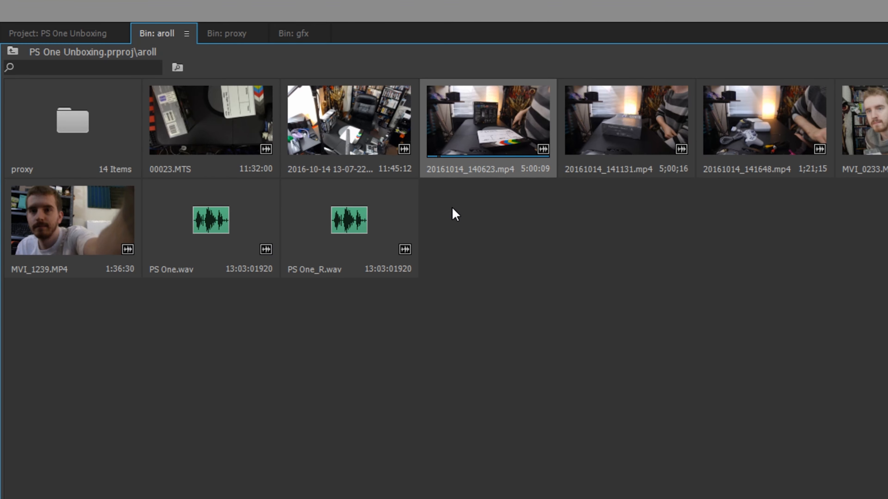
Merge 20161014_140623.mp4 with PS One_R.wav in the aroll bin into a clip named A5-1, synchronized by audio.
ctrl+click(396, 221)
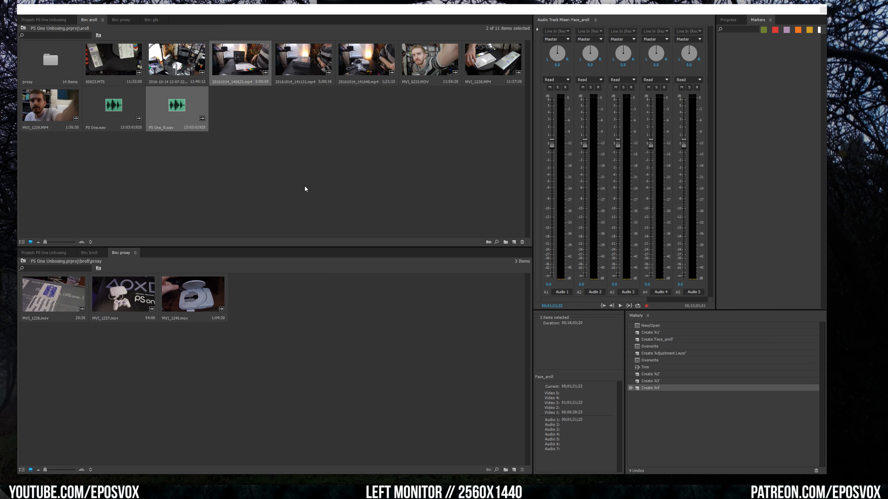
right_click(238, 67)
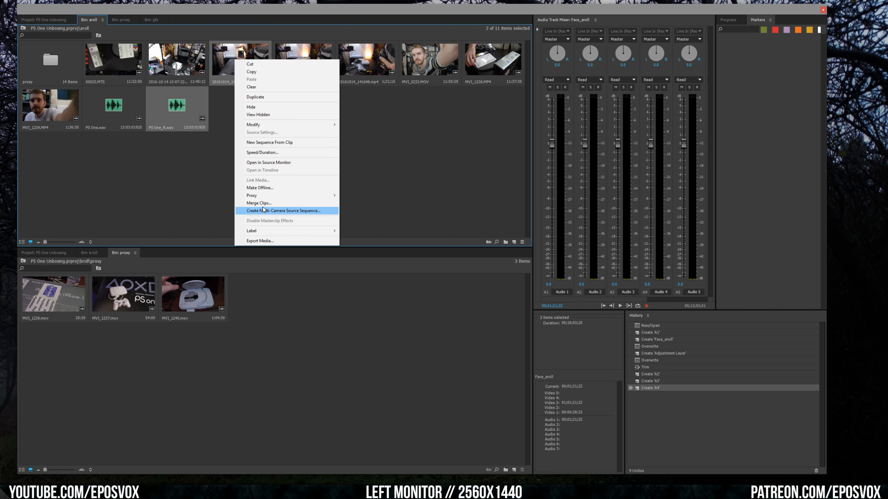
click(284, 203)
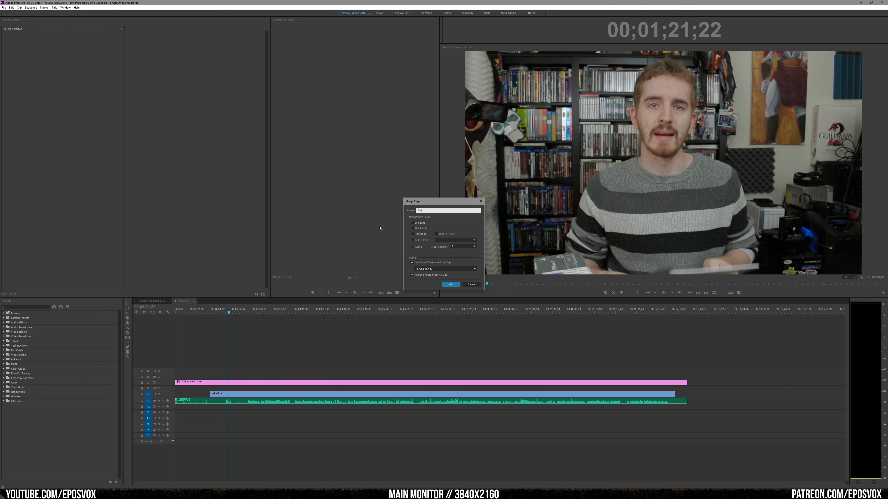
key(Return)
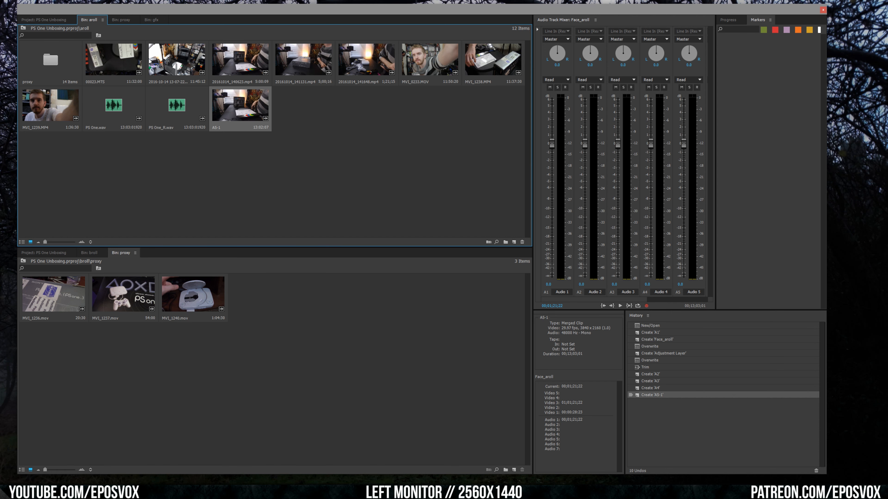
Merge the 20161014_141131.mov proxy with PS One_R.wav Copy 01 into a clip named A5-2.
click(117, 21)
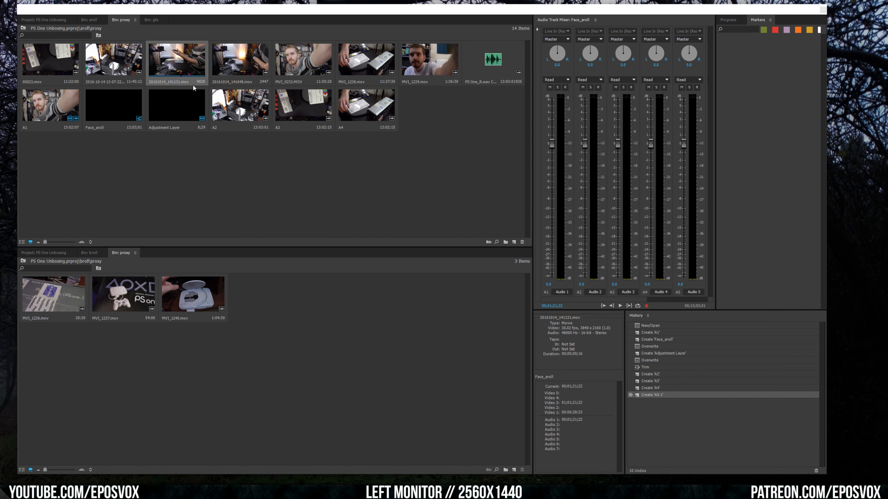
ctrl+click(478, 69)
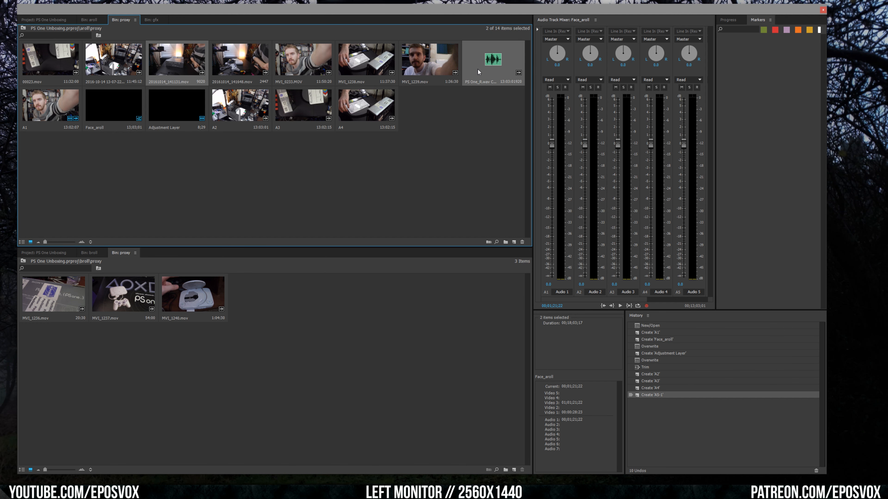
right_click(477, 69)
click(502, 213)
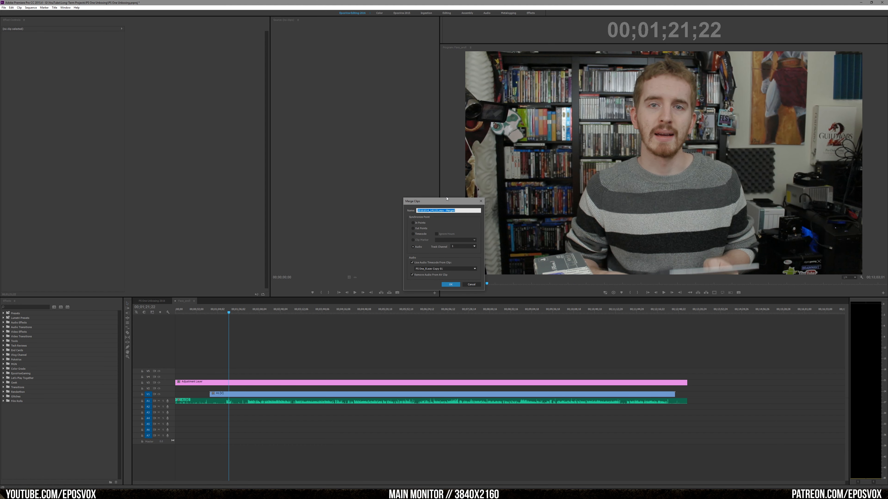
key(Return)
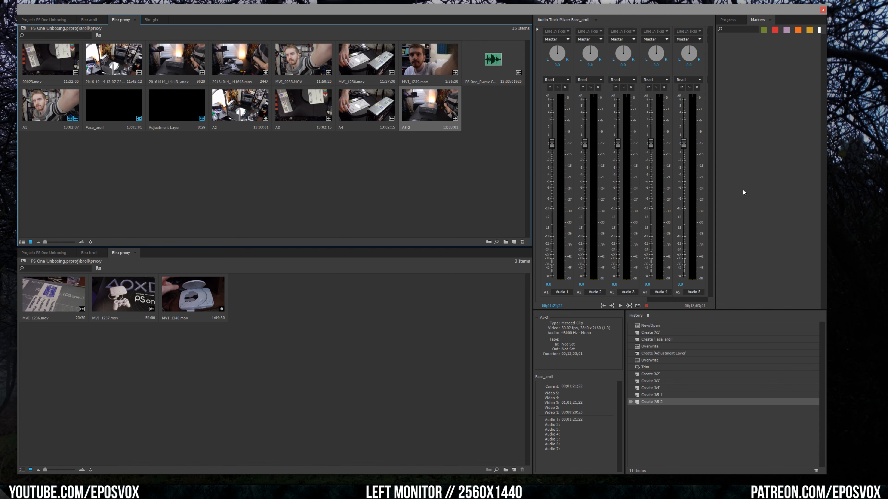
Merge the 20161014_141648.mov proxy with PS One_R.wav Copy 01 into a clip named A5-3.
click(240, 60)
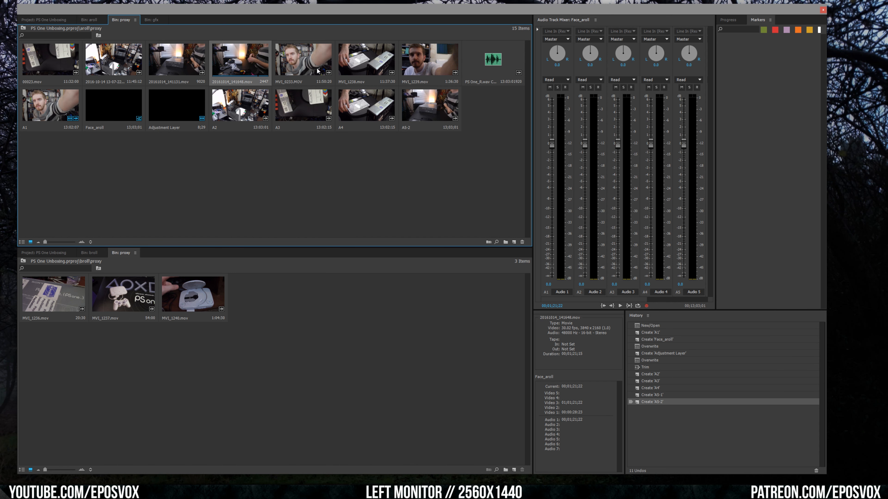
ctrl+click(495, 62)
right_click(497, 64)
click(522, 208)
text(A5-3)
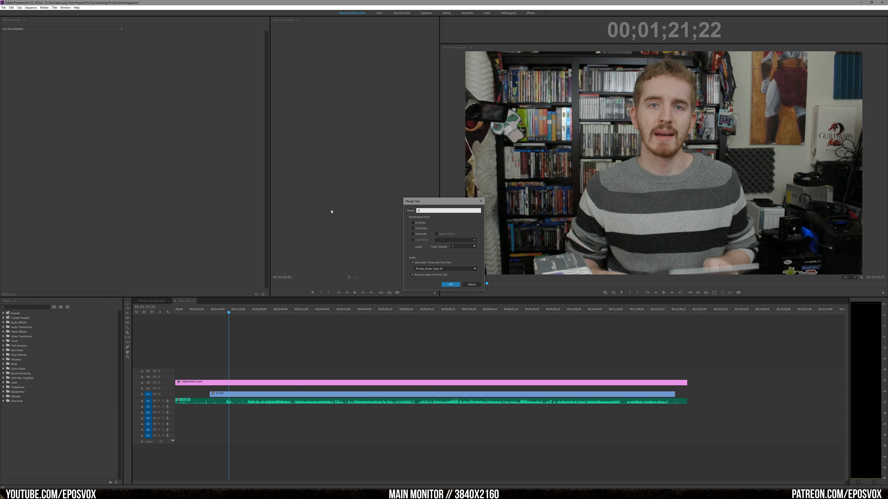
key(Return)
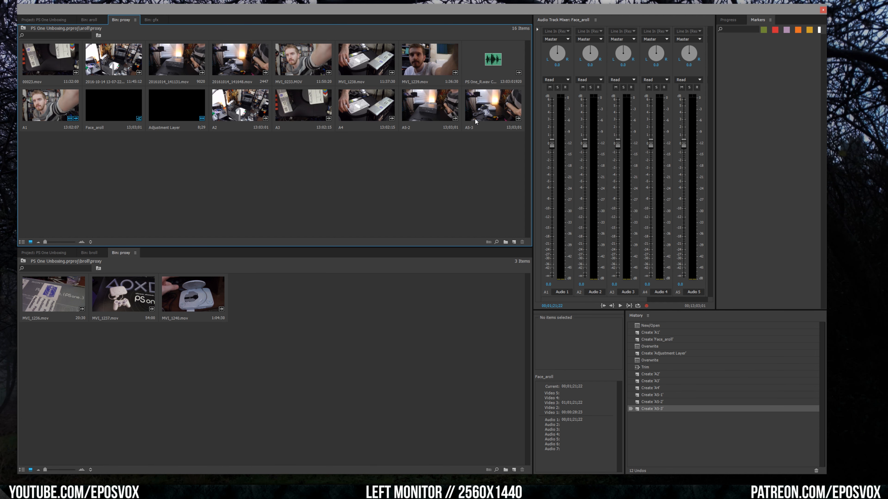
Create a sequence named Mic Cam aroll from the custom 1080p30 preset.
text(Mic Cam)
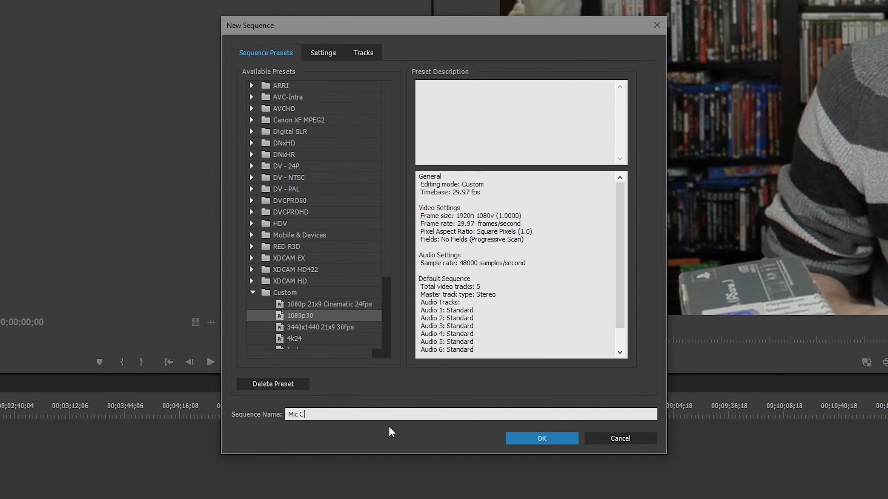
text( aroll)
key(Return)
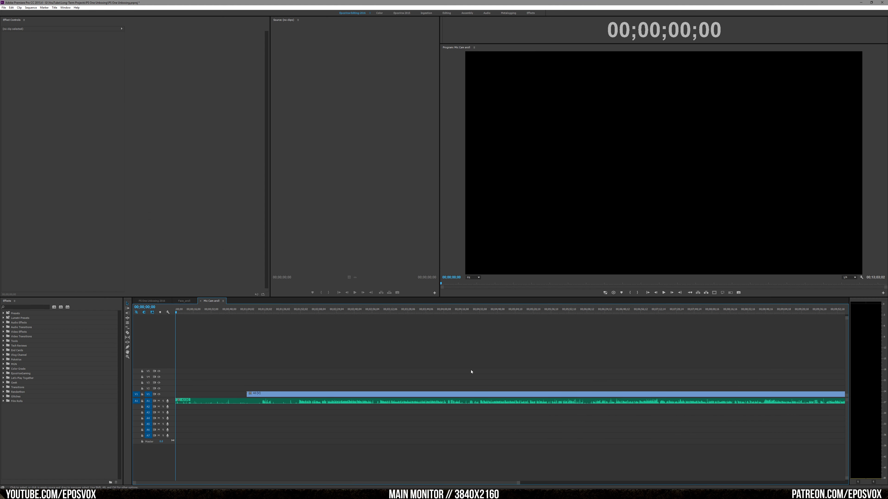
Check the footage in the Mic Cam aroll sequence and replace the misplaced top-camera clip with merged clip A2.
click(388, 311)
key(space)
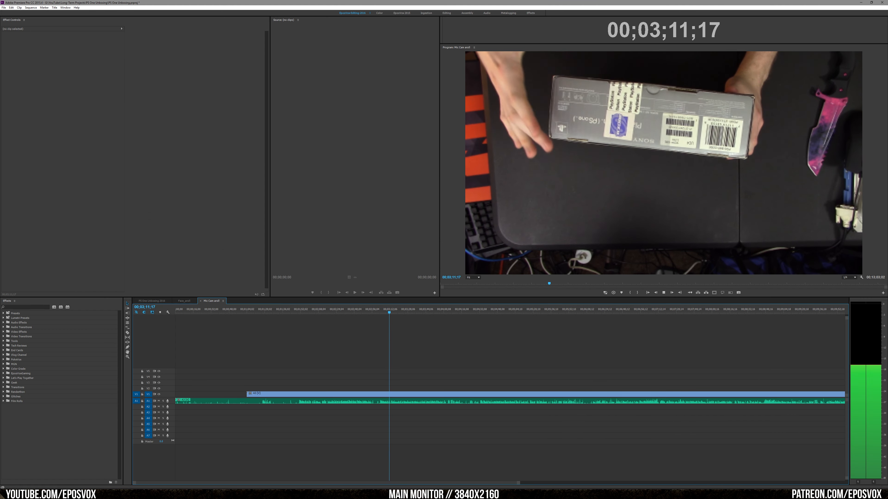
key(space)
drag(518, 483, 590, 483)
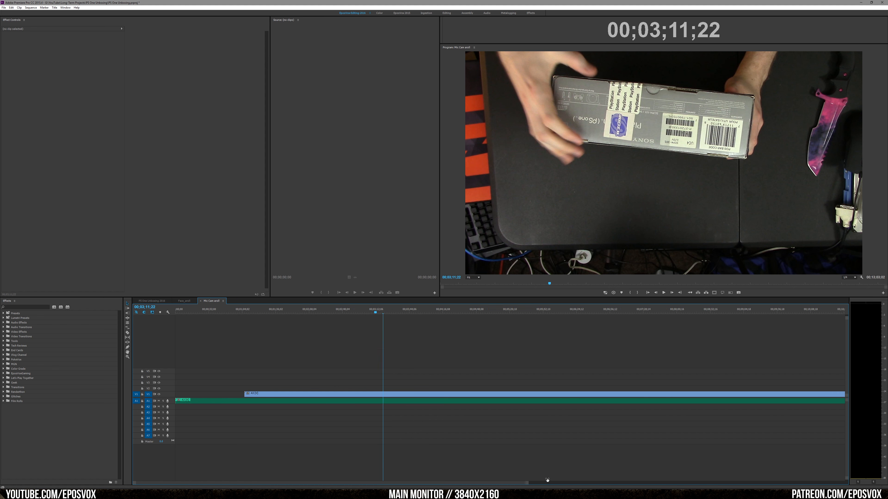
click(270, 393)
key(Delete)
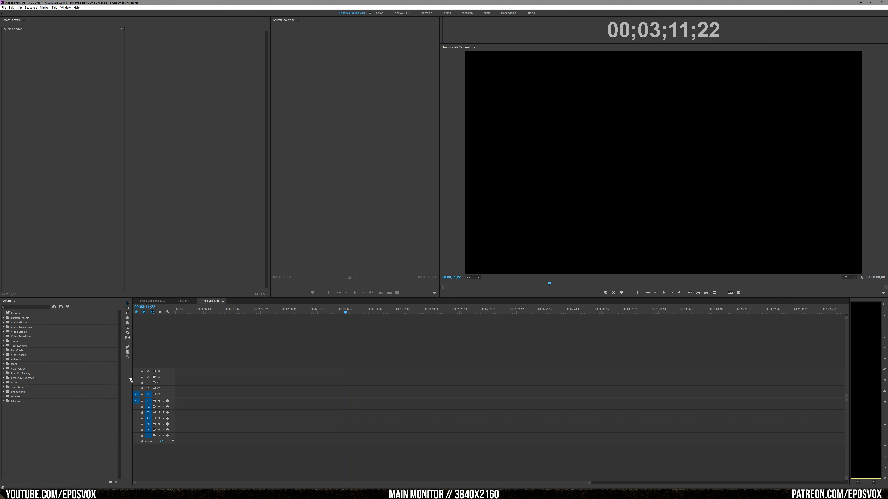
key(ctrl+z)
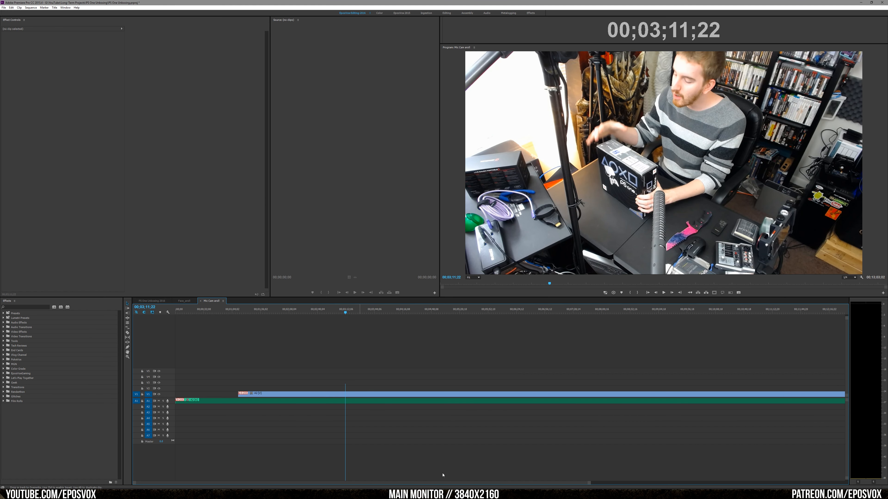
drag(589, 483, 717, 483)
drag(450, 313, 458, 311)
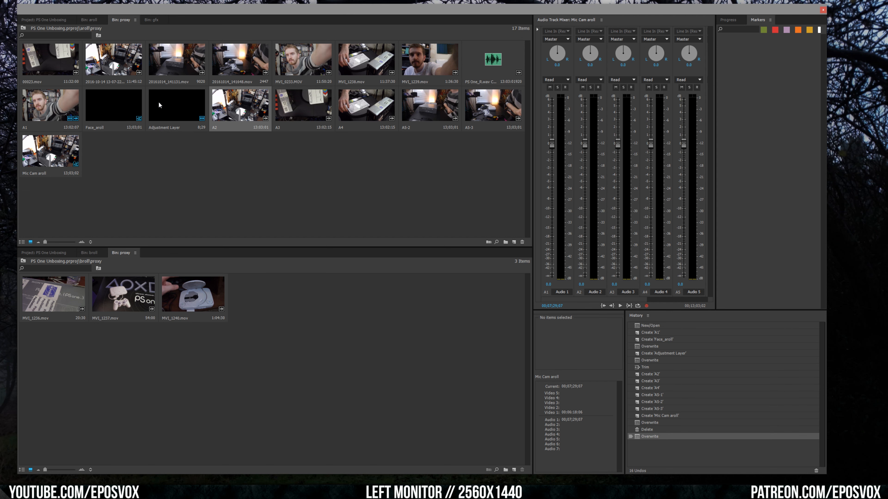
Place the Adjustment Layer above the A2 clip in Mic Cam aroll and extend it to the end of the audio.
drag(158, 105, 160, 106)
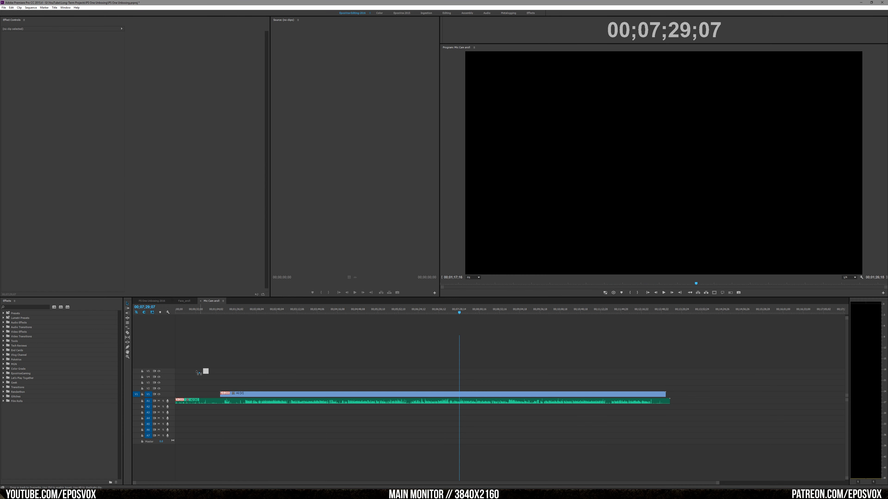
drag(202, 373, 669, 412)
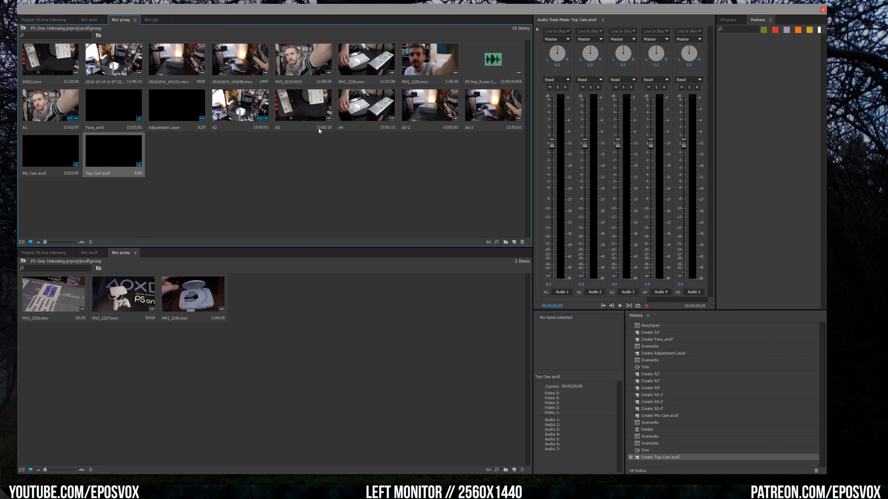
Place merged clip A3 at the start of Top Cam aroll and cover it to the audio's end with the Adjustment Layer on V3.
click(318, 127)
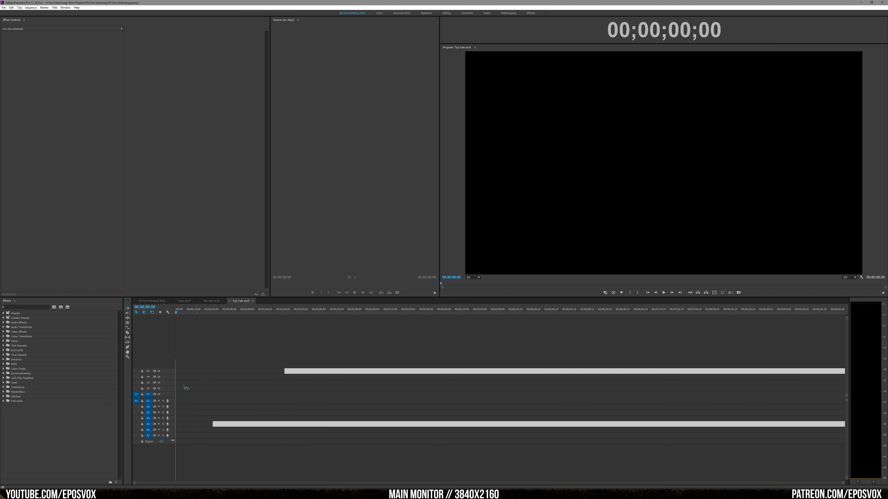
drag(176, 400, 176, 400)
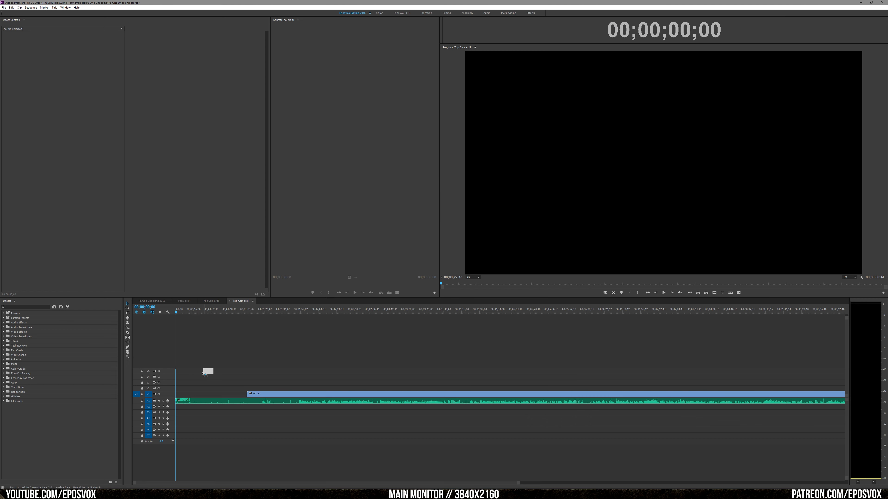
drag(205, 375, 828, 387)
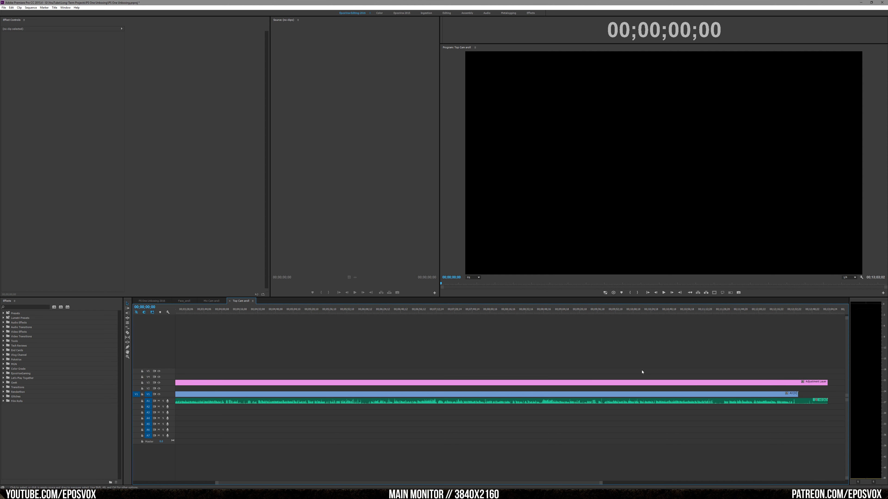
scroll(564, 356, up, 5)
scroll(524, 359, up, 3)
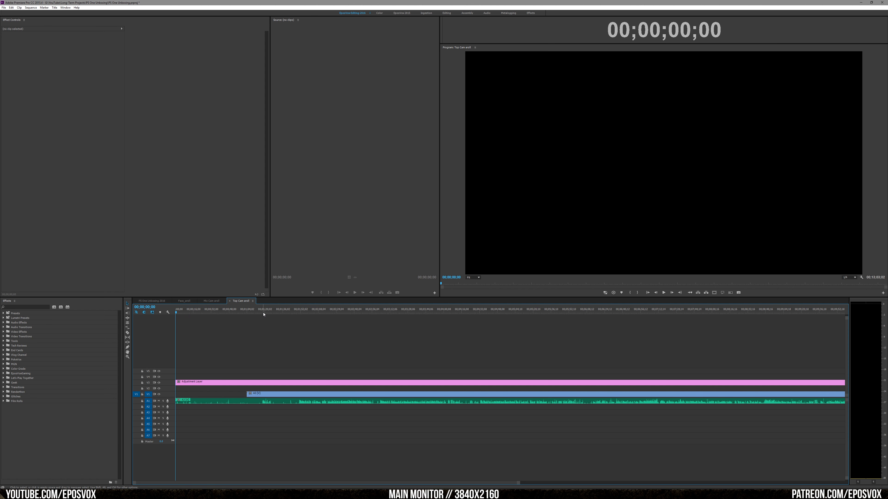
click(278, 311)
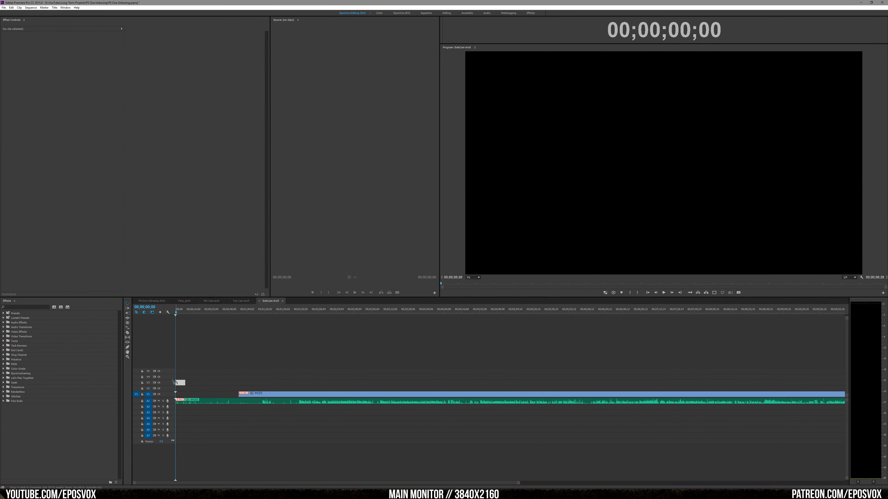
Place the Adjustment Layer on V3 at the start of the SideCam Aroll sequence.
drag(425, 191, 182, 379)
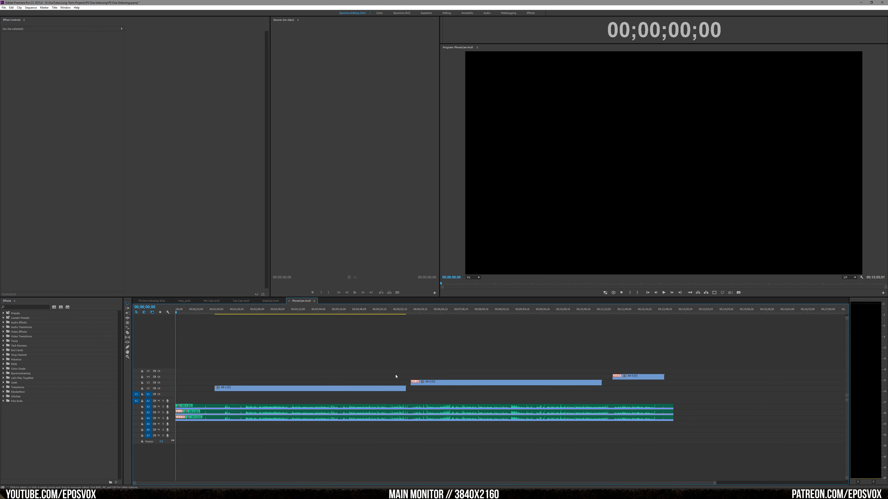
Check the footage of the A5-1, A5-2 and A5-3 clips in PhoneCam Aroll and mute audio tracks A3 and A4.
click(319, 310)
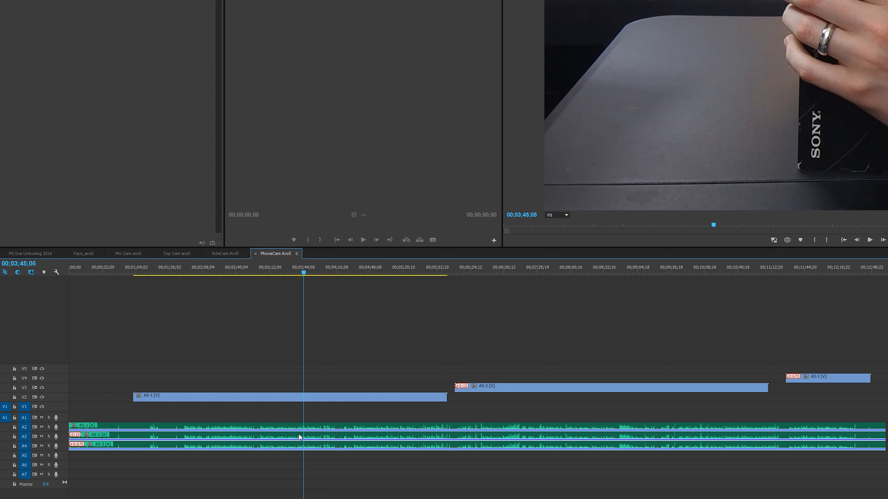
click(441, 272)
drag(442, 272, 537, 272)
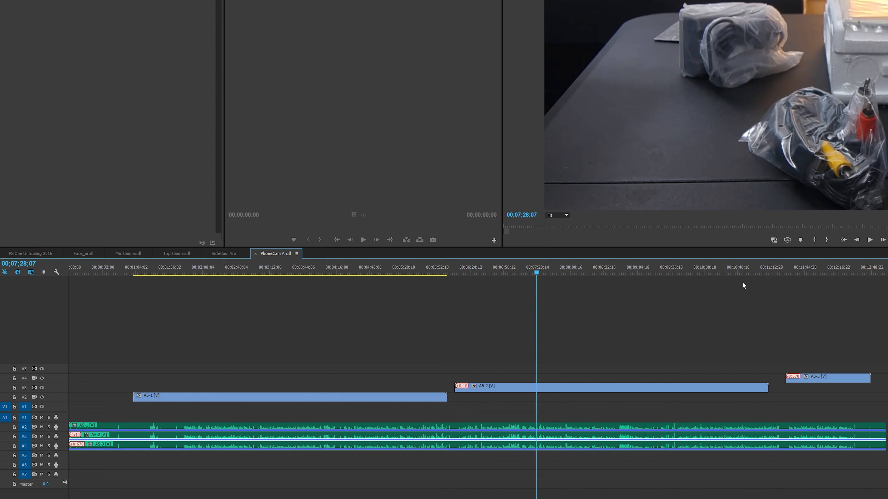
click(739, 272)
click(826, 272)
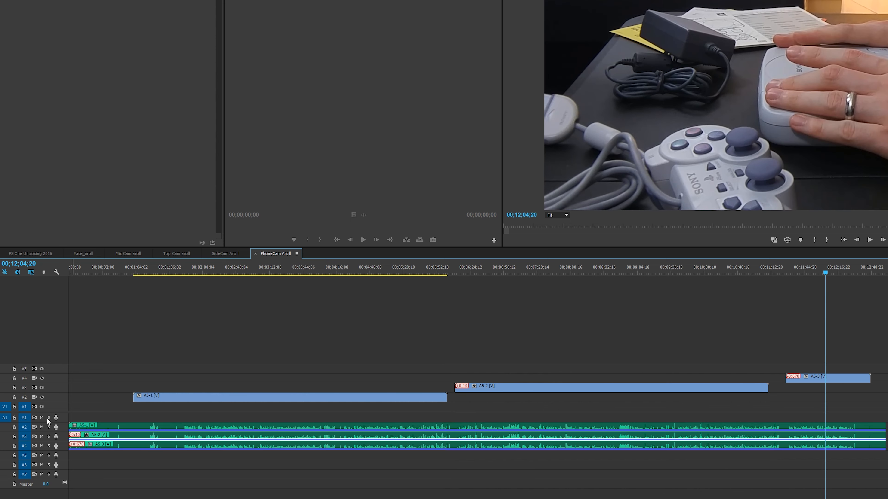
click(42, 437)
click(42, 445)
Lay the Adjustment Layer on V5 from the start of PhoneCam Aroll across all three phone clips.
click(268, 399)
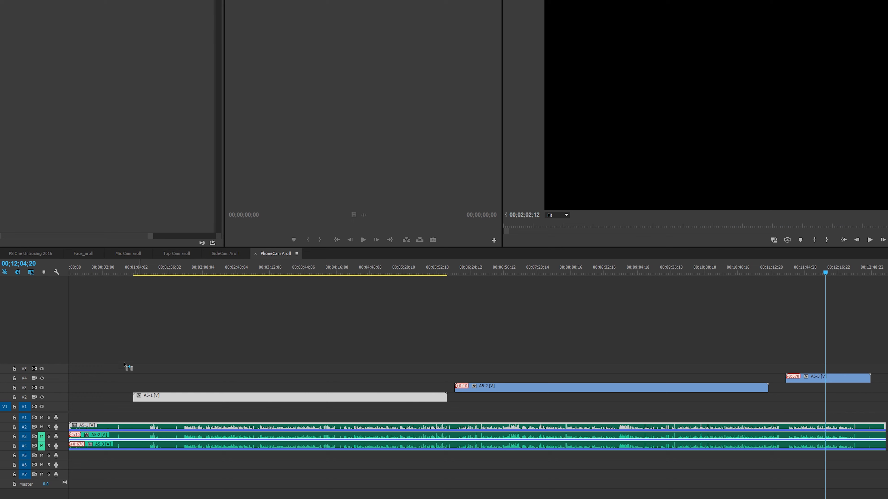
drag(124, 365, 73, 369)
Scale down the A5-2, A5-3 and A5-1 clips in PhoneCam Aroll so their full picture fits the frame.
click(726, 278)
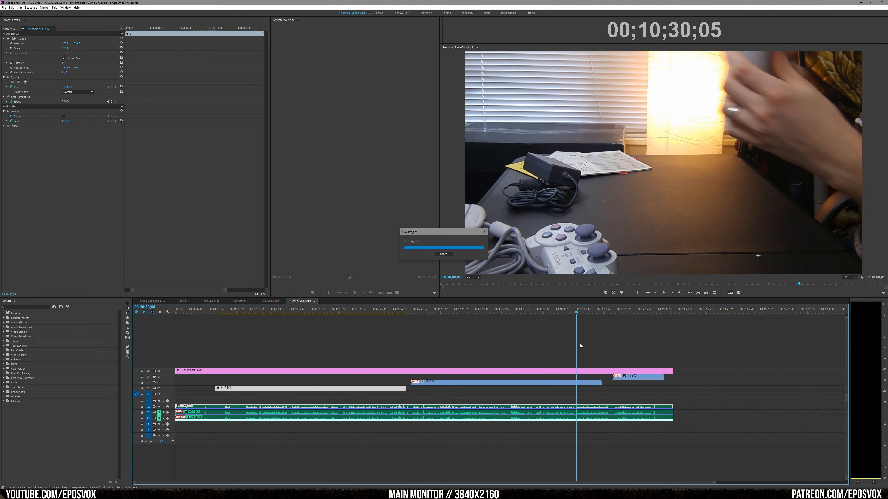
click(511, 384)
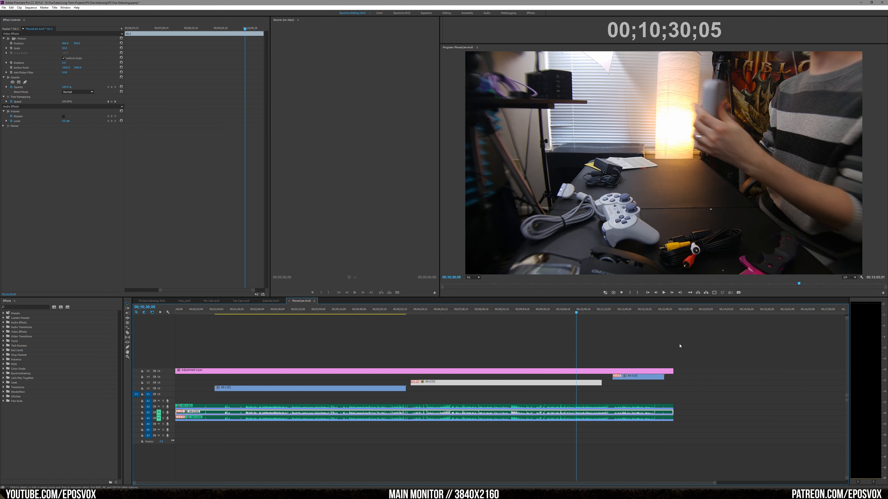
click(632, 378)
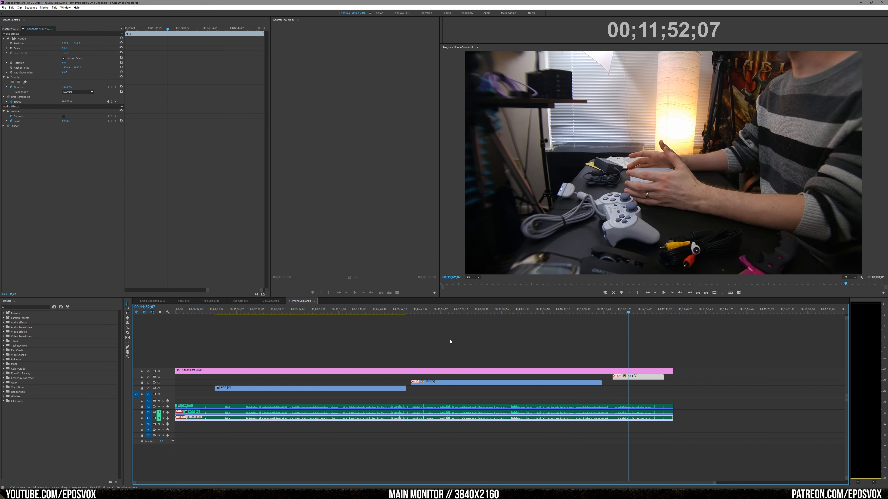
click(364, 389)
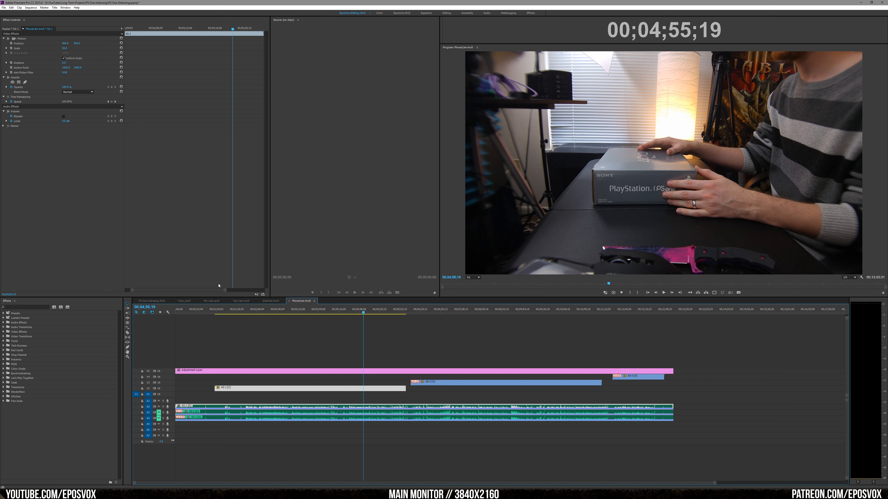
Open the Face_aroll sequence in the Color workspace.
click(186, 302)
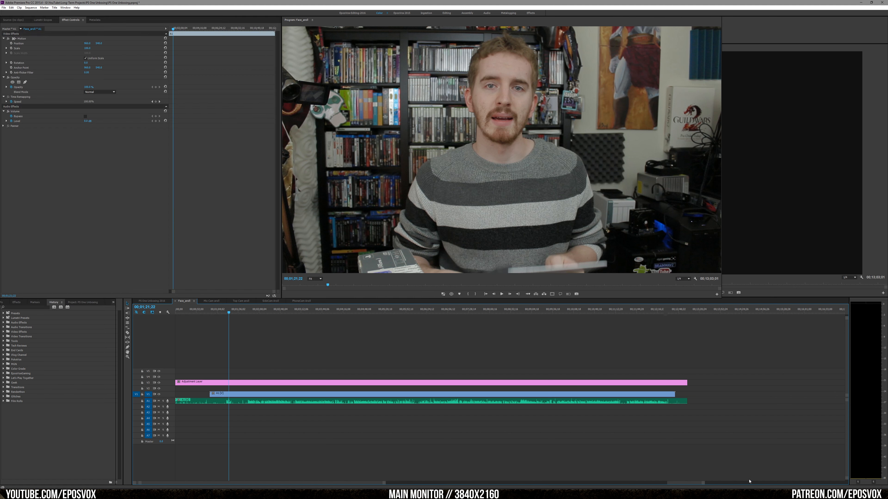
White balance the Adjustment Layer in Face_aroll by sampling the white card the presenter holds up.
drag(487, 484, 284, 483)
key(space)
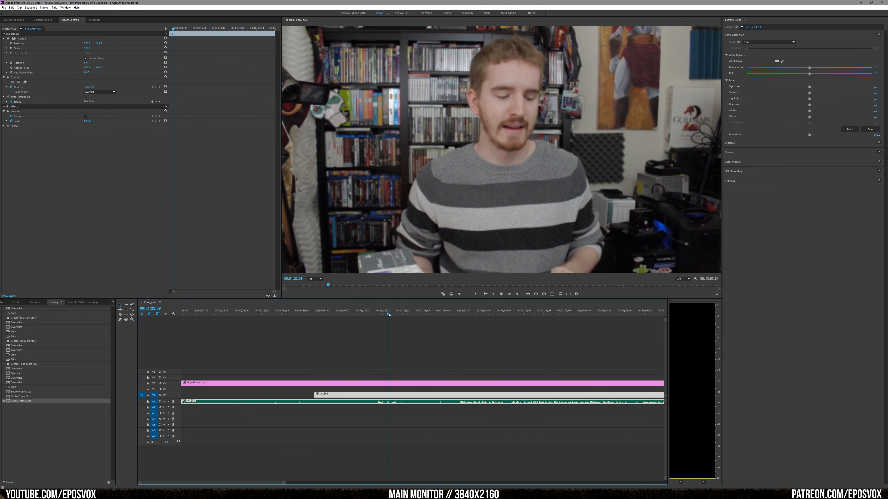
click(434, 389)
click(435, 383)
click(782, 61)
click(569, 206)
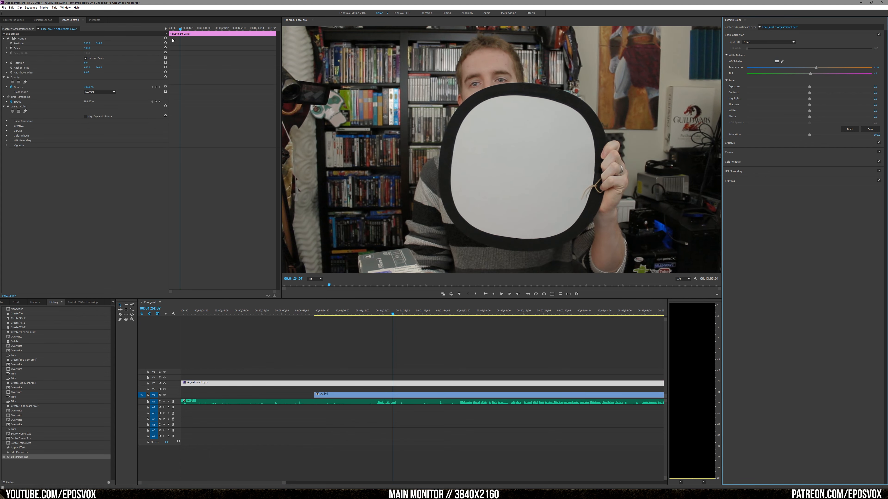
With the Lumetri Scopes shown, slightly raise the Face_aroll Adjustment Layer's contrast and temperature and lower its blacks on a shot of the presenter.
click(43, 20)
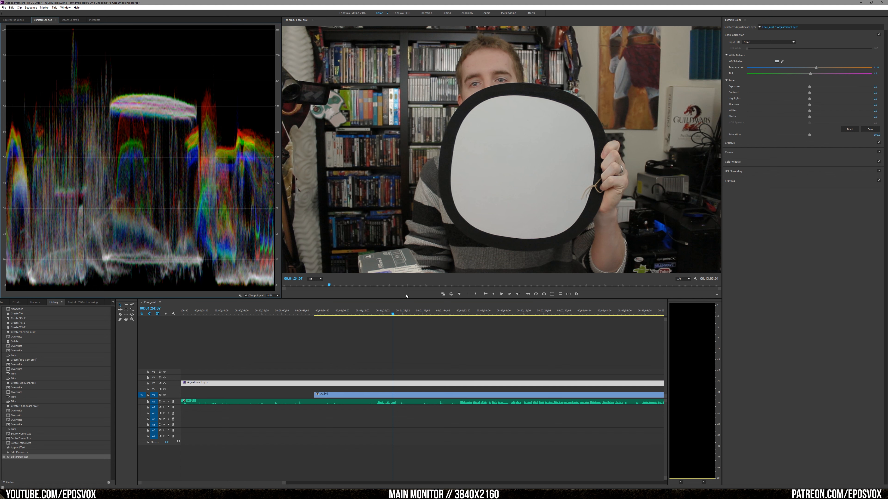
click(465, 310)
scroll(465, 314, down, 2)
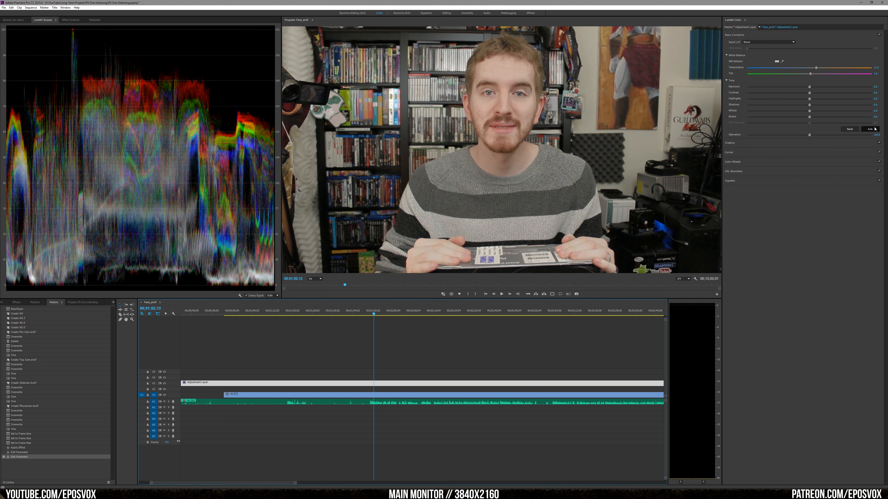
drag(809, 93, 817, 69)
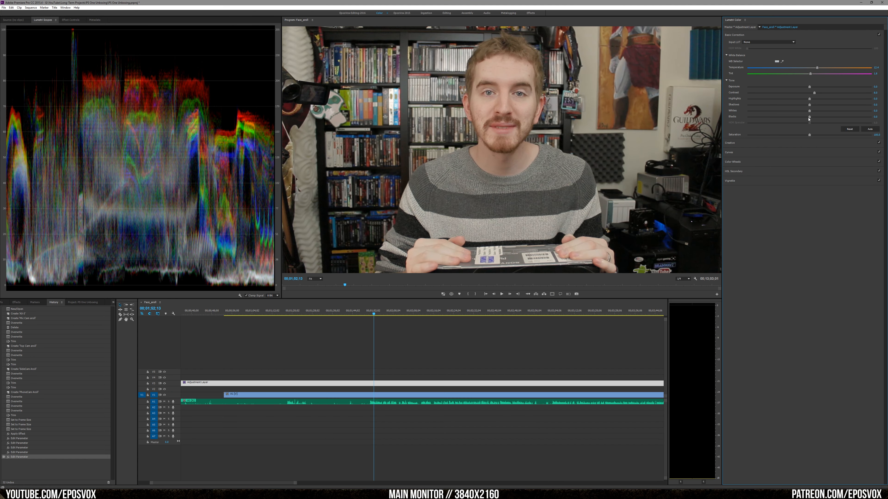
drag(808, 119, 807, 118)
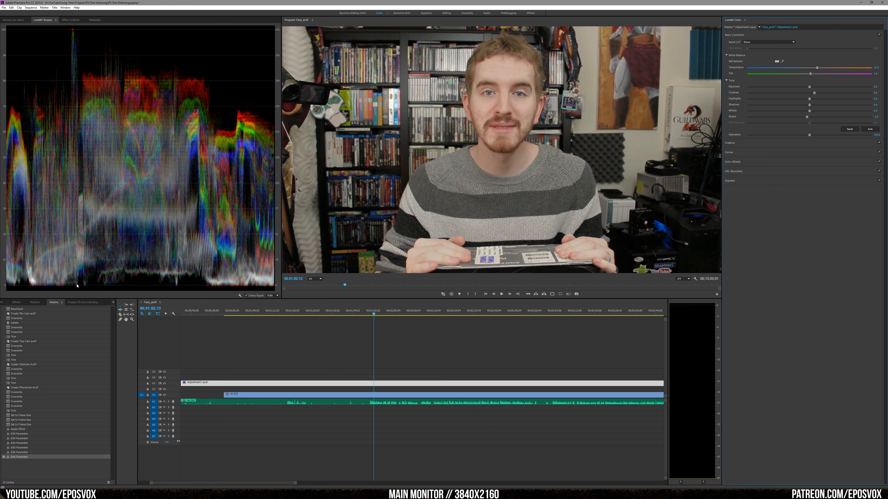
Fine-tune the Face_aroll Adjustment Layer by easing contrast back slightly and modestly raising shadows, whites and exposure.
mouse_move(814, 93)
mouse_down()
mouse_move(811, 107)
mouse_move(821, 108)
mouse_move(813, 107)
mouse_up()
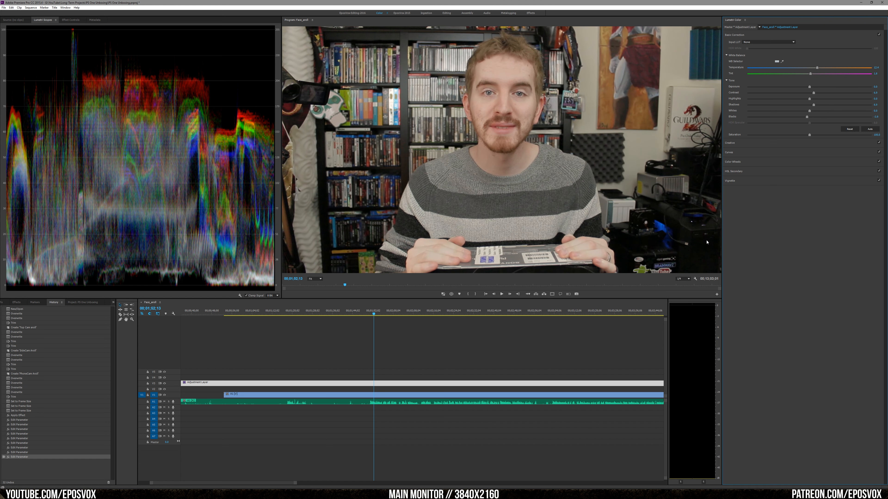
drag(808, 112, 811, 89)
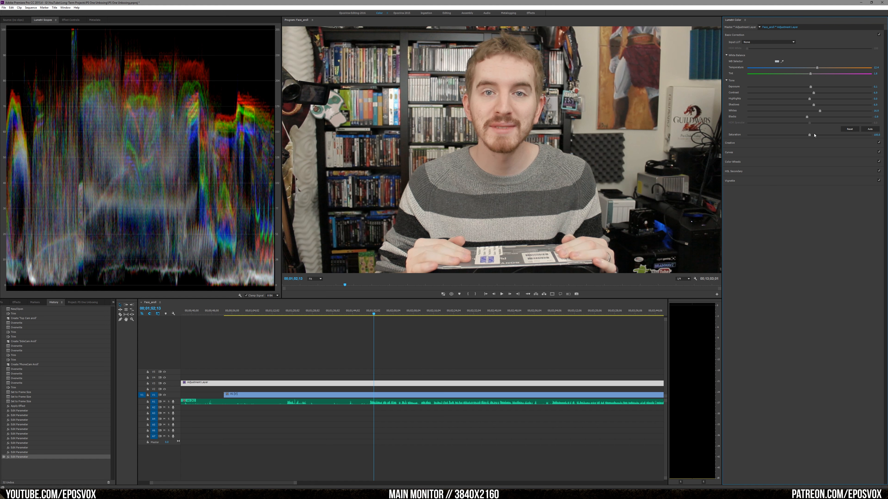
drag(813, 107, 811, 106)
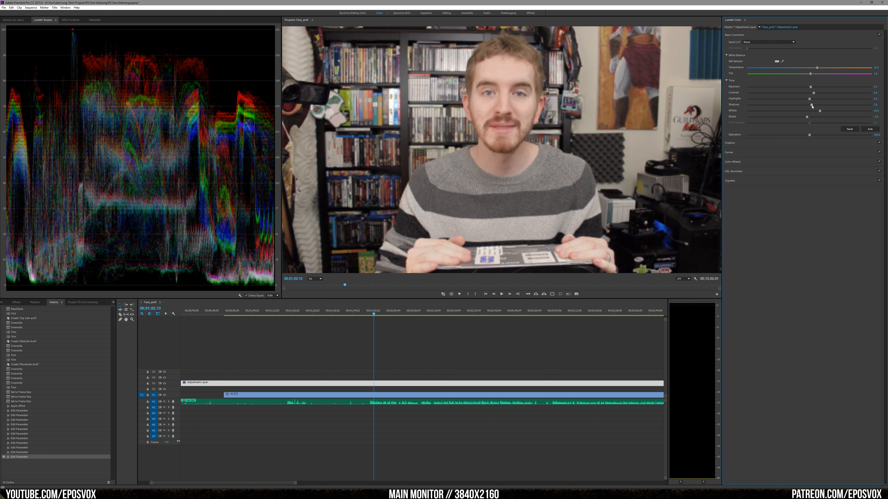
Check the color correction on further moments of the Face_aroll footage.
click(515, 311)
scroll(547, 344, down, 10)
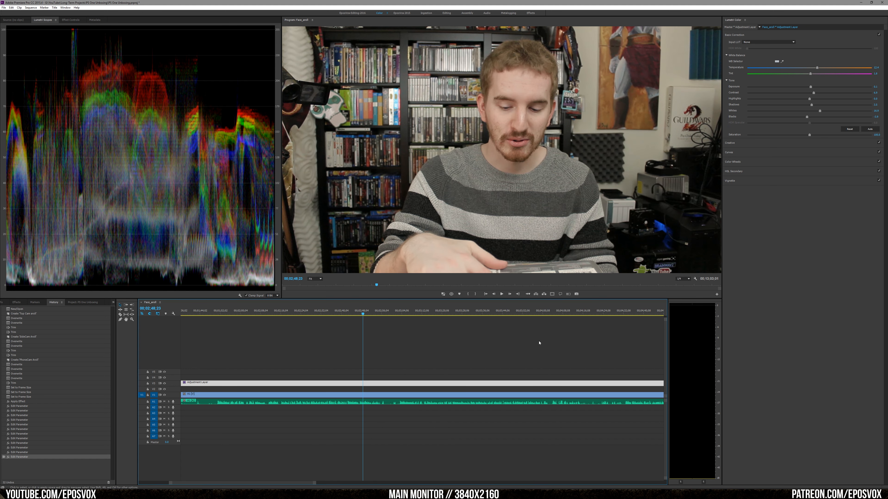
click(538, 312)
scroll(540, 327, up, 1)
scroll(540, 332, down, 6)
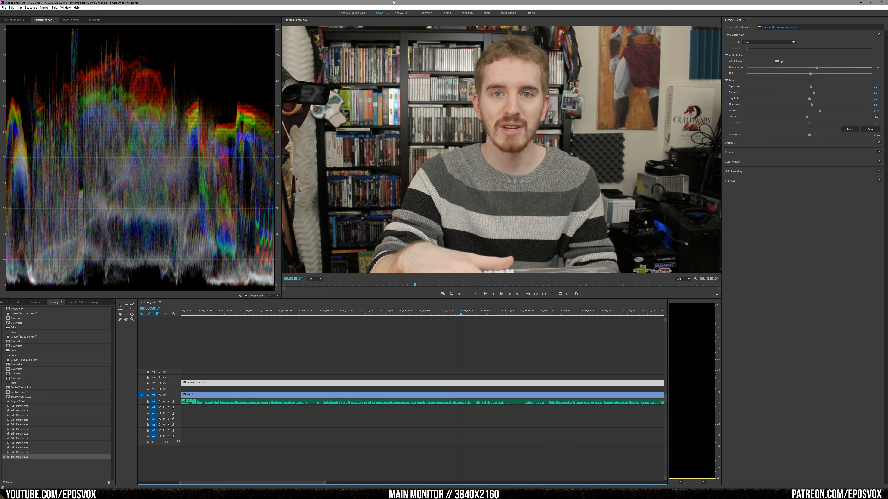
Open the Mic Cam aroll sequence in the Color workspace.
click(352, 13)
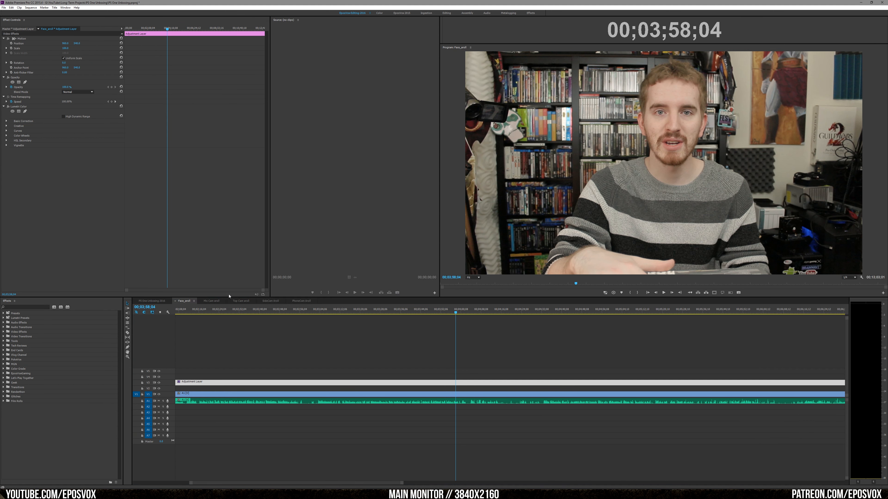
click(212, 301)
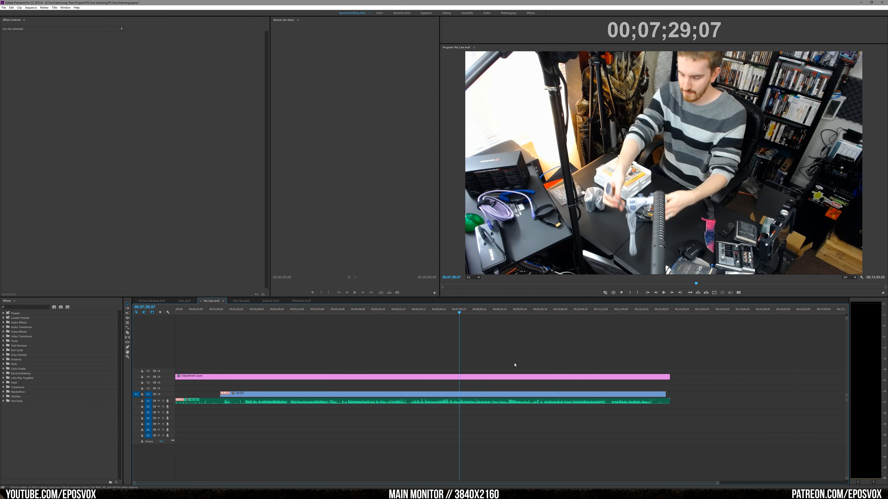
click(379, 13)
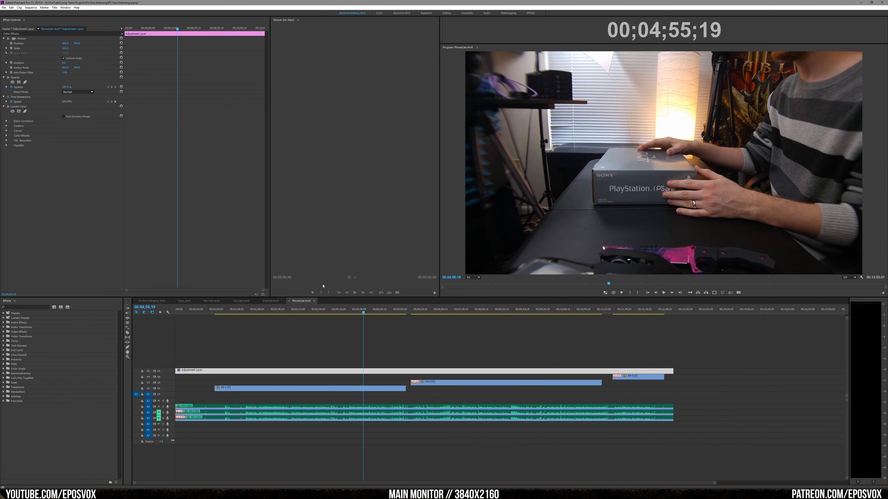
Close the graded per-camera sequences so that only the PS One Unboxing 2016 sequence stays open.
click(270, 301)
click(238, 301)
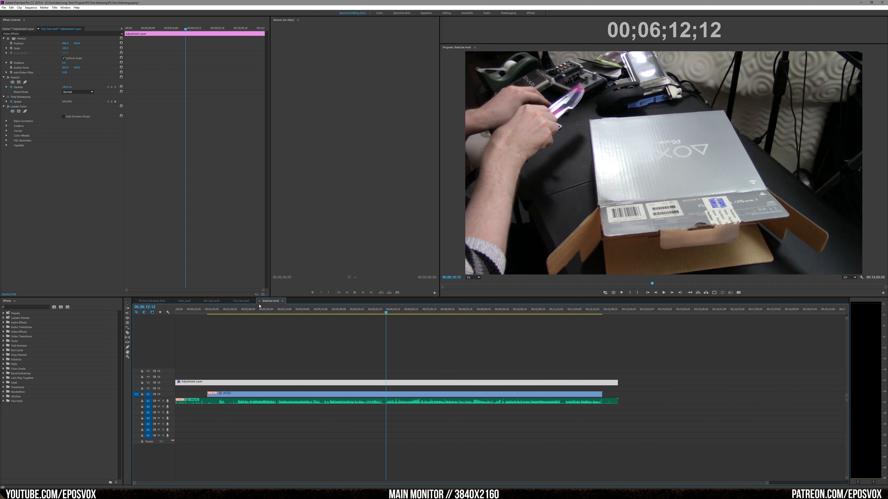
click(229, 300)
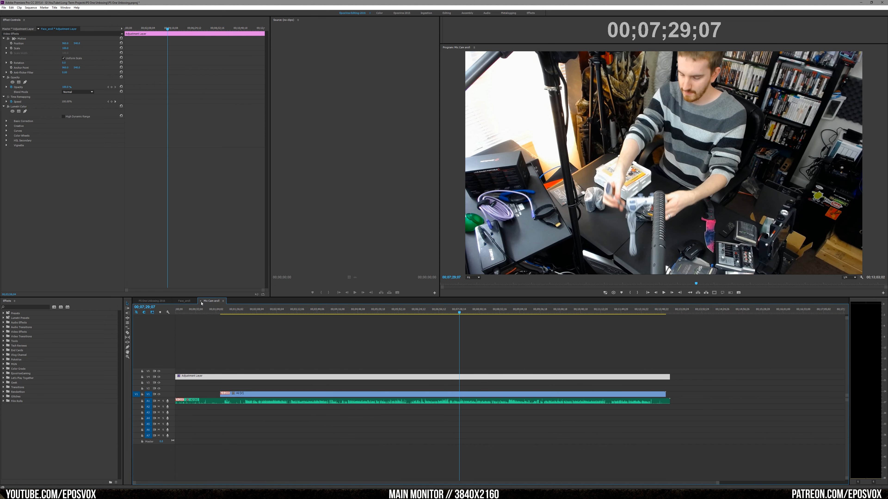
click(202, 301)
click(176, 301)
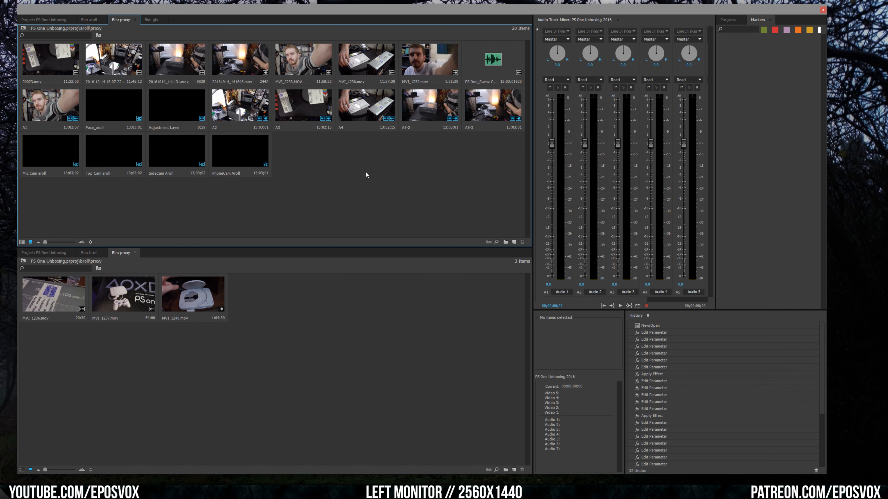
Create a new sequence named aroll_stack from the custom 1080p30 preset.
key(ctrl+n)
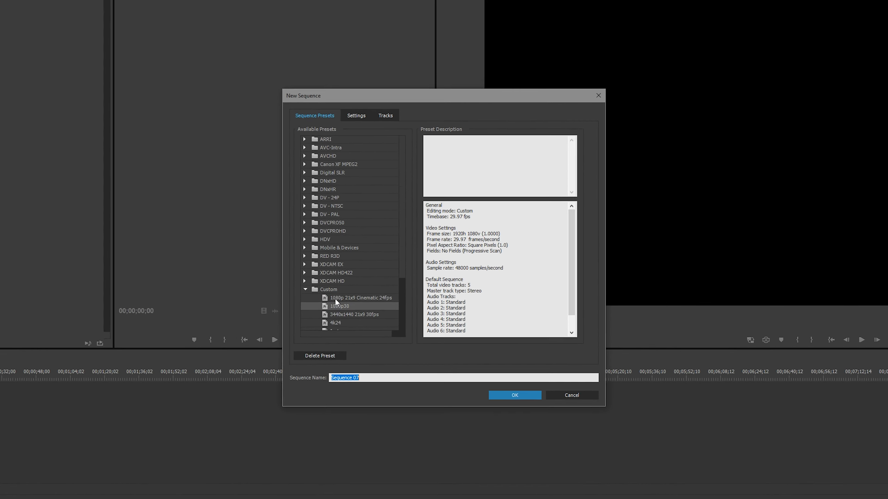
text(St)
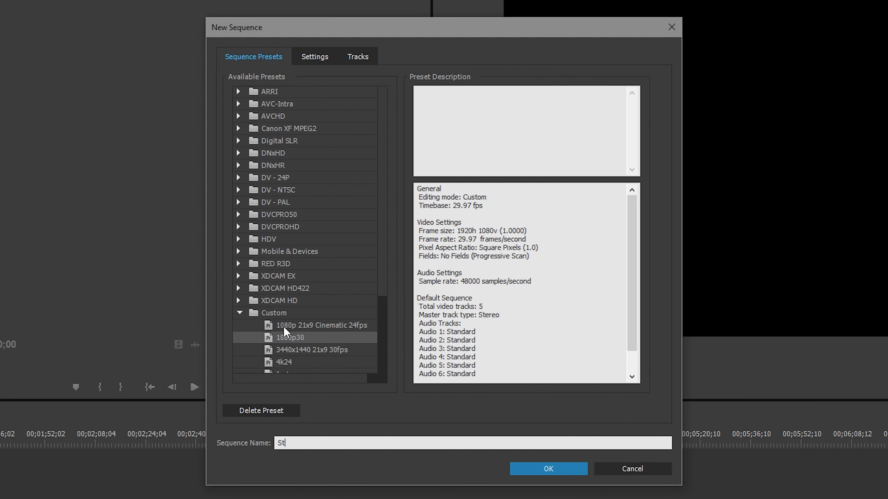
text(atu)
key(BackSpace)
key(BackSpace)
key(BackSpace)
key(BackSpace)
key(BackSpace)
text(aroll_stack)
key(Return)
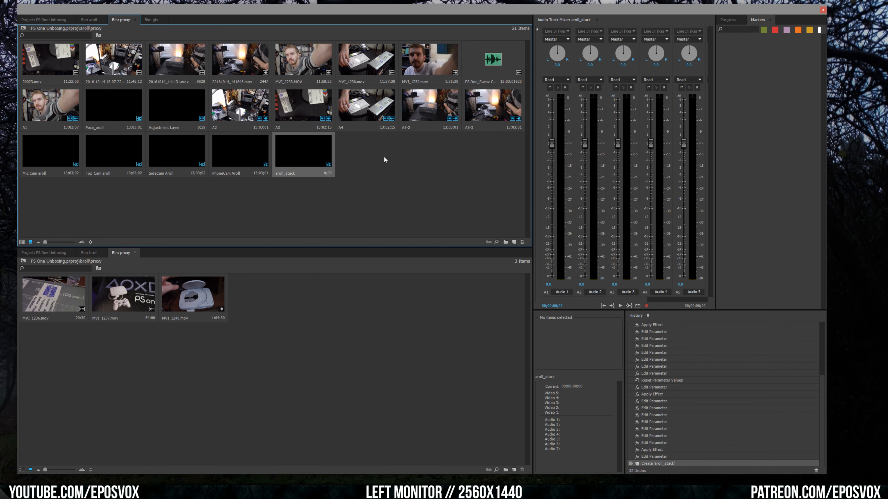
Place the Face_aroll sequence on V1 and A1 at the very start of aroll_stack and check its picture.
click(384, 160)
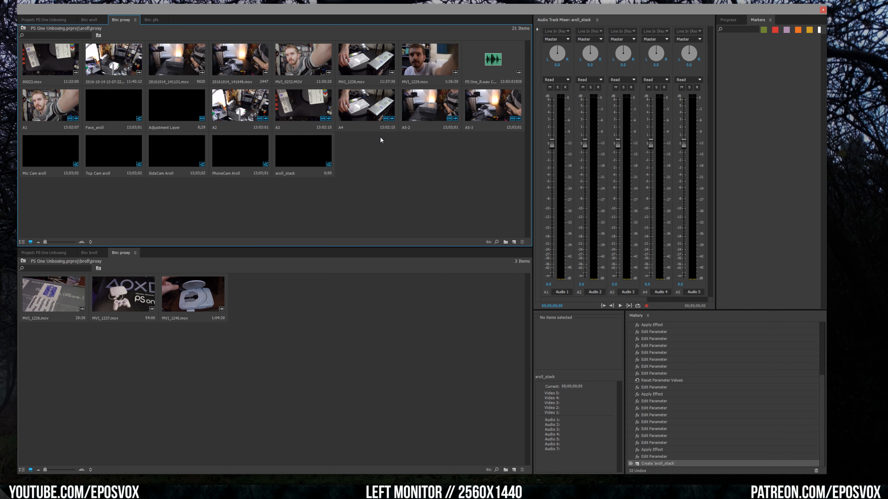
click(127, 110)
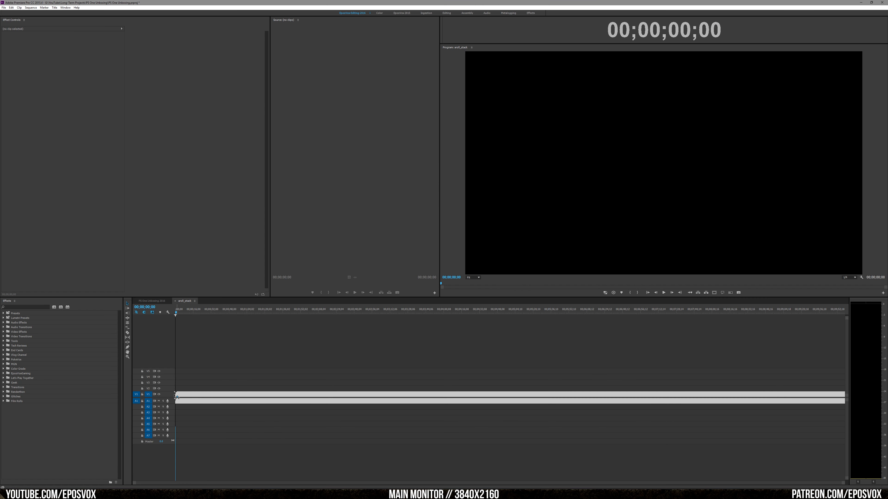
drag(175, 397, 175, 397)
drag(520, 484, 723, 480)
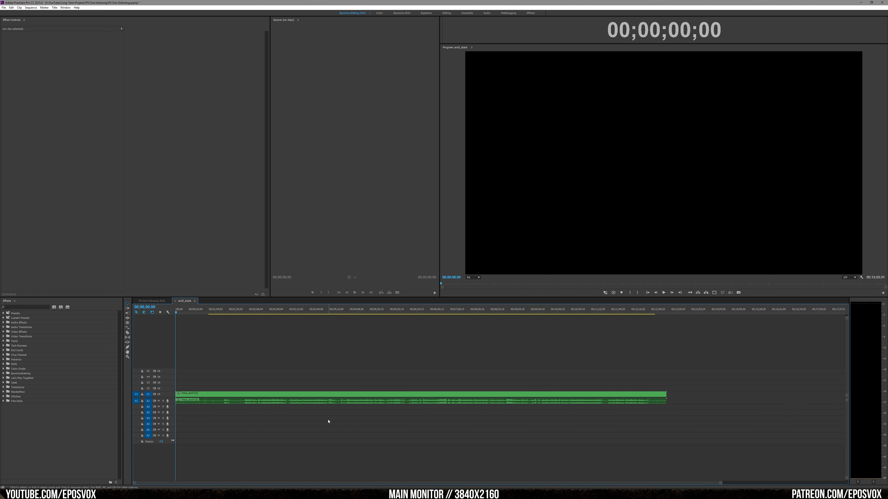
click(252, 313)
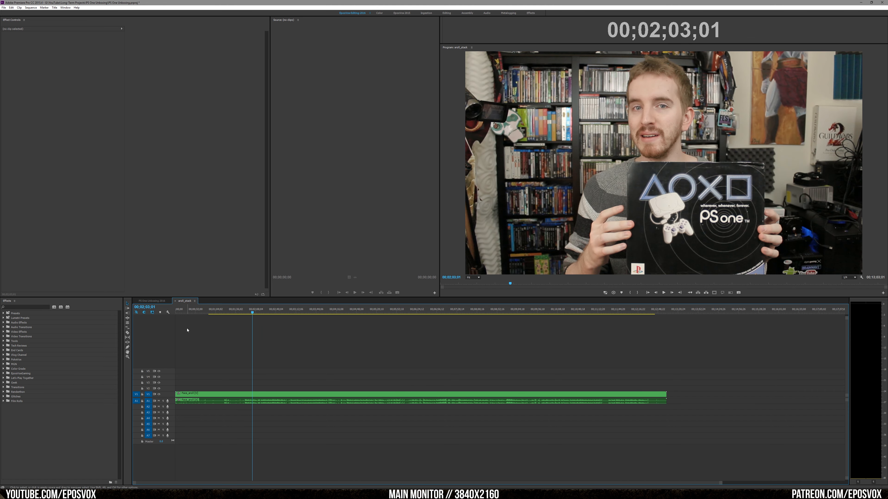
Stack Mic Cam aroll, Top Cam aroll, SideCam Aroll and PhoneCam Aroll on V2 to V5 from the start and mute audio tracks A2 to A5.
click(50, 152)
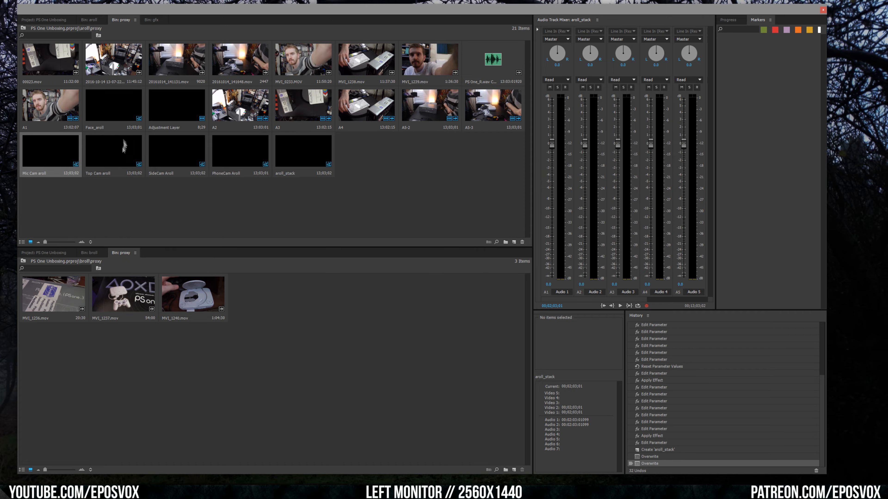
drag(178, 152, 175, 385)
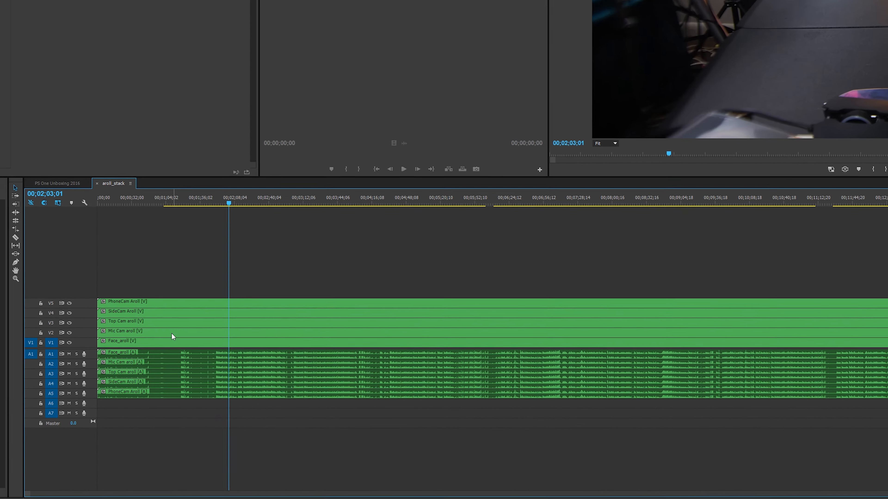
click(67, 362)
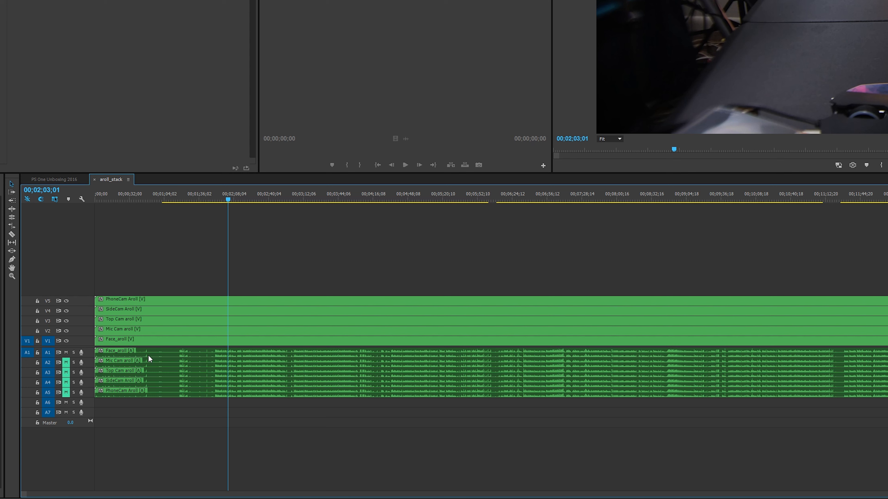
Toggle the output of video tracks V2 to V5 in aroll_stack to compare the stacked camera angles.
click(236, 200)
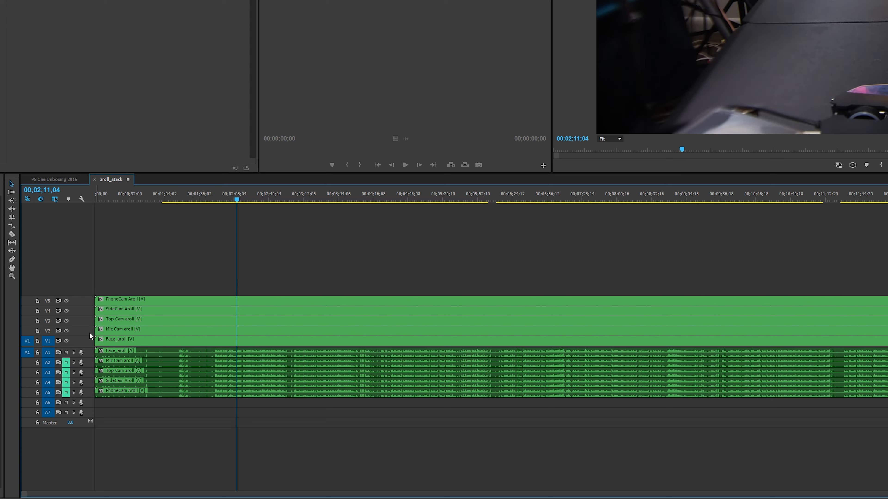
click(66, 331)
click(66, 322)
click(66, 301)
click(66, 311)
click(168, 342)
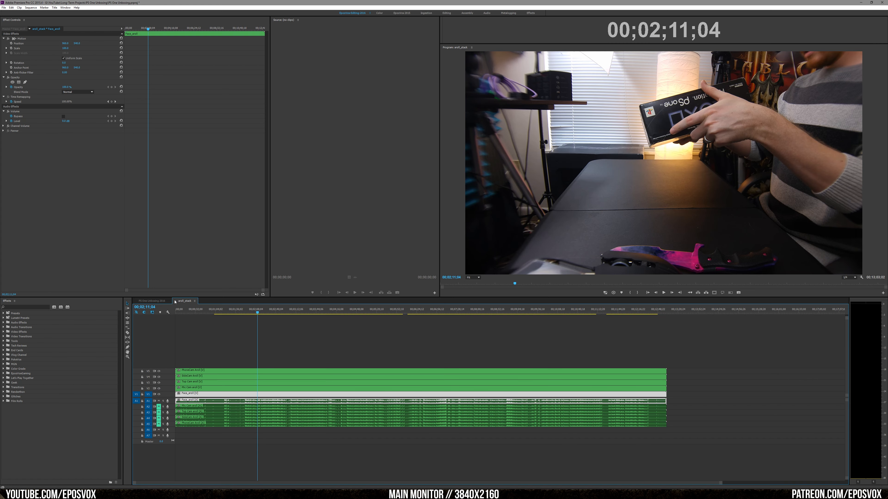
Reopen the aroll_stack sequence and review its stacked camera layers from the start at several points.
click(175, 301)
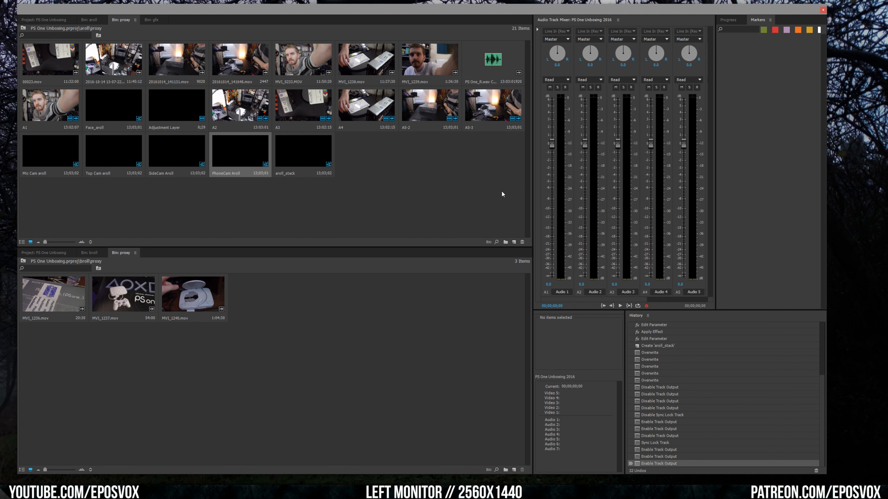
double_click(305, 164)
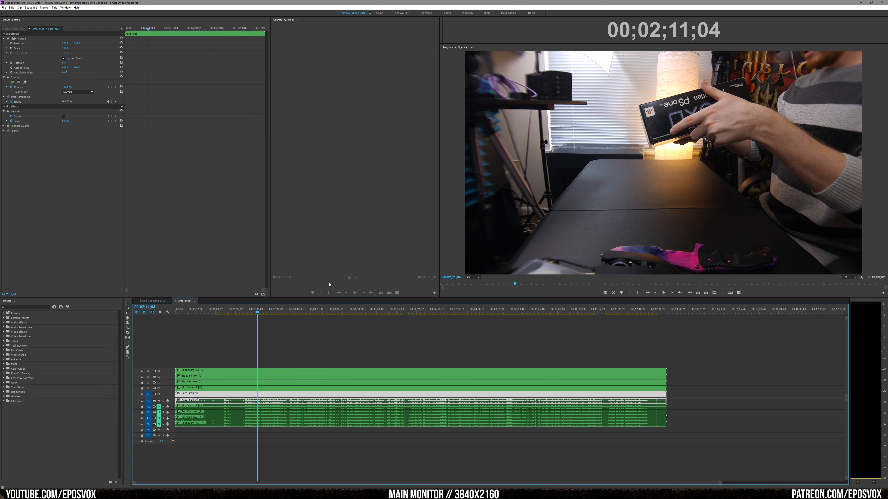
click(350, 351)
click(320, 311)
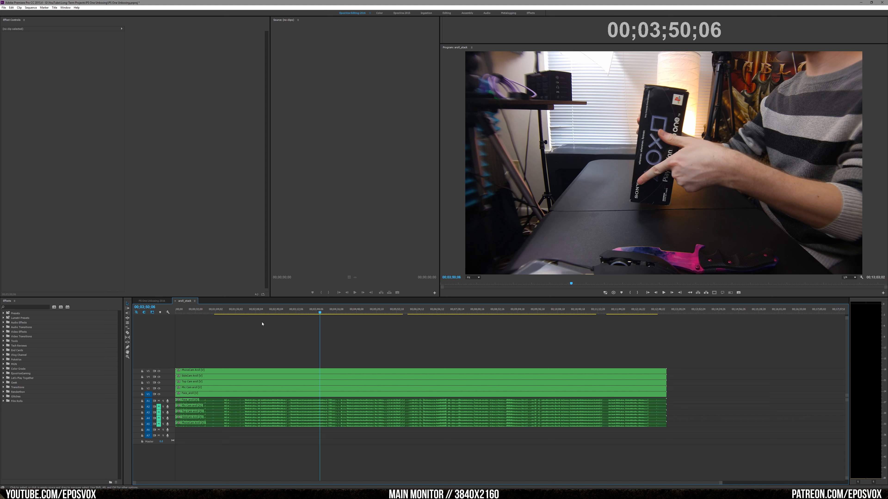
drag(185, 309, 173, 307)
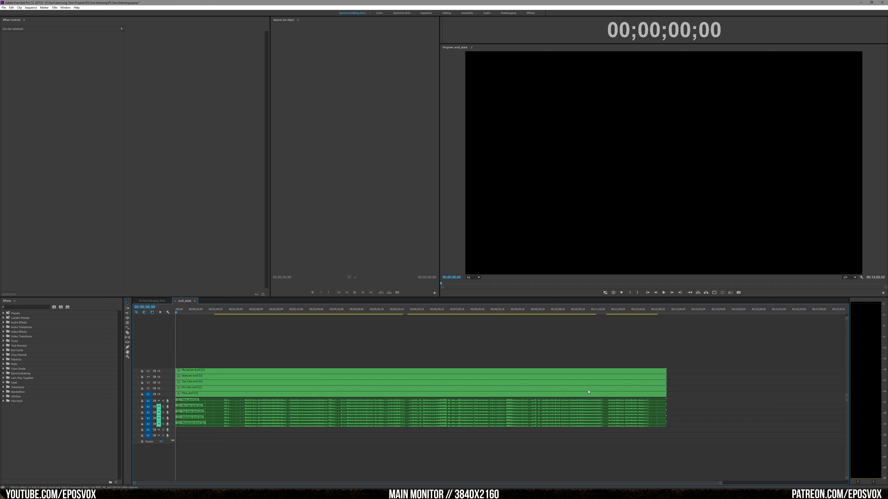
click(226, 311)
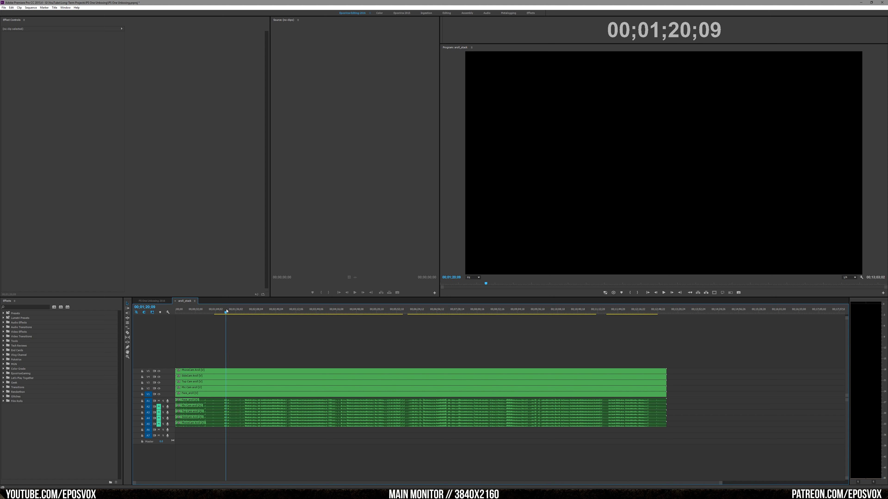
drag(720, 483, 876, 432)
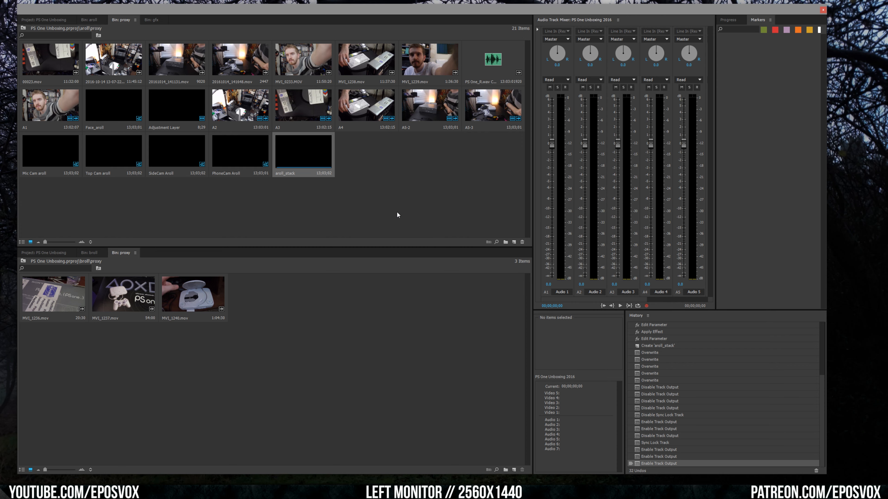
Create a new sequence from the aroll_stack sequence and rename it multicam.
right_click(297, 148)
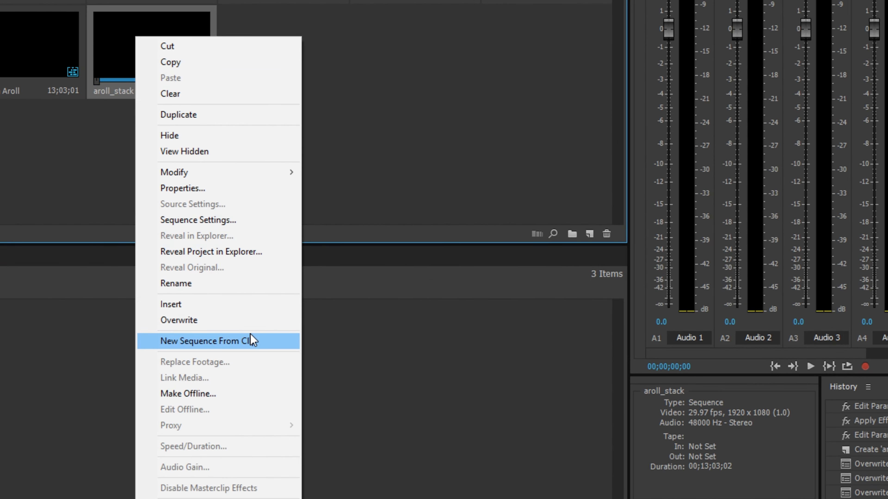
click(250, 334)
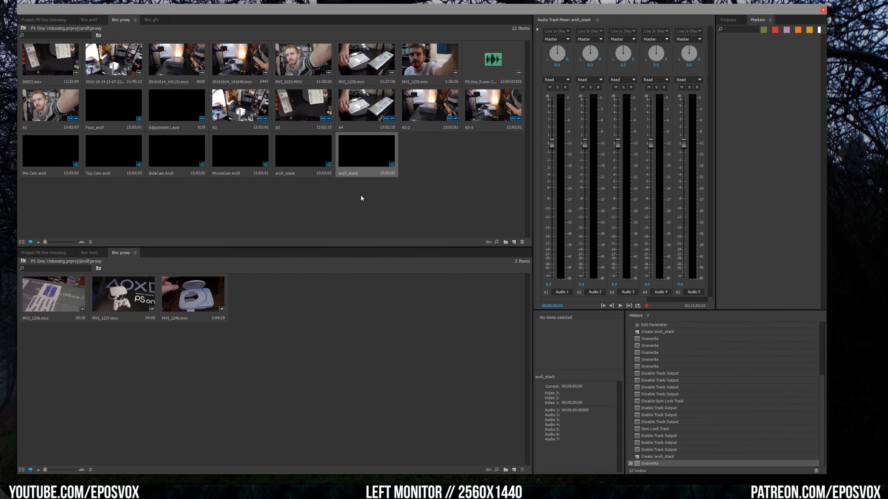
right_click(349, 173)
click(372, 291)
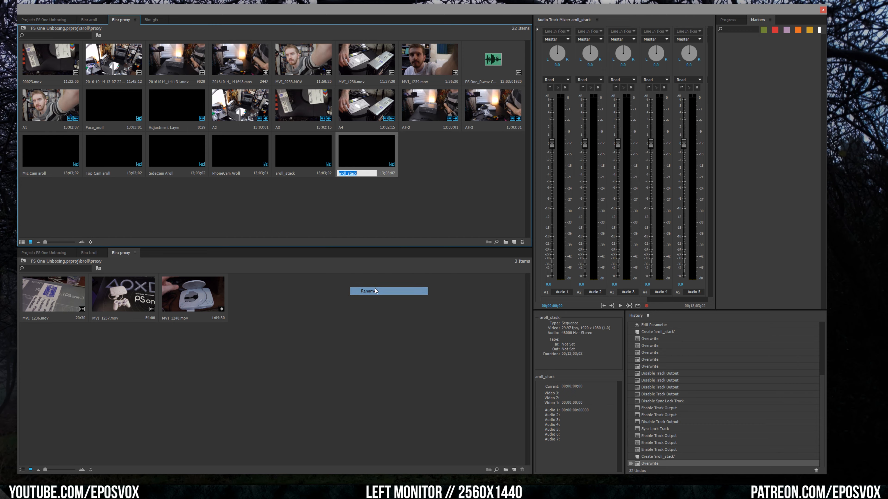
text(multicam)
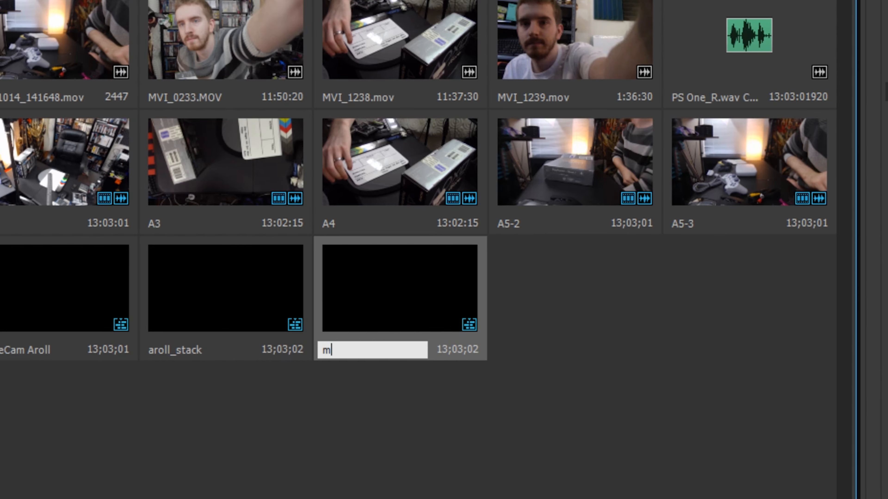
key(Return)
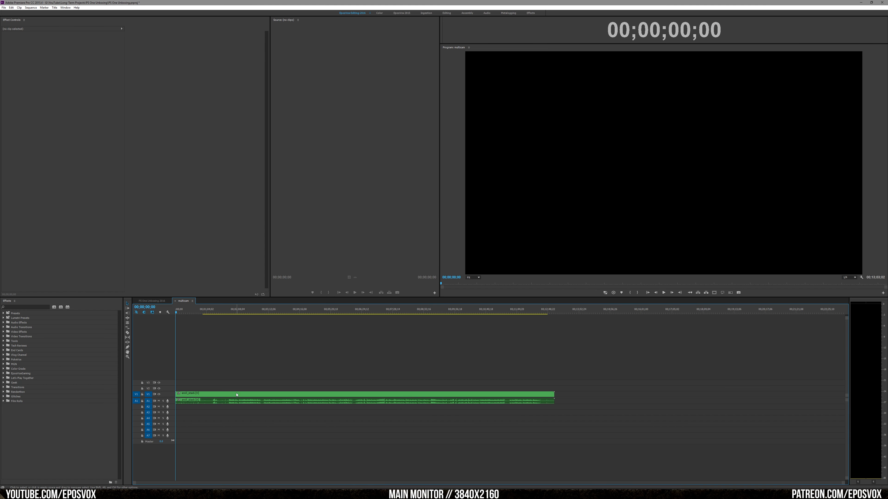
Enable Multi-Camera on the nested aroll_stack clip in the multicam timeline.
click(237, 395)
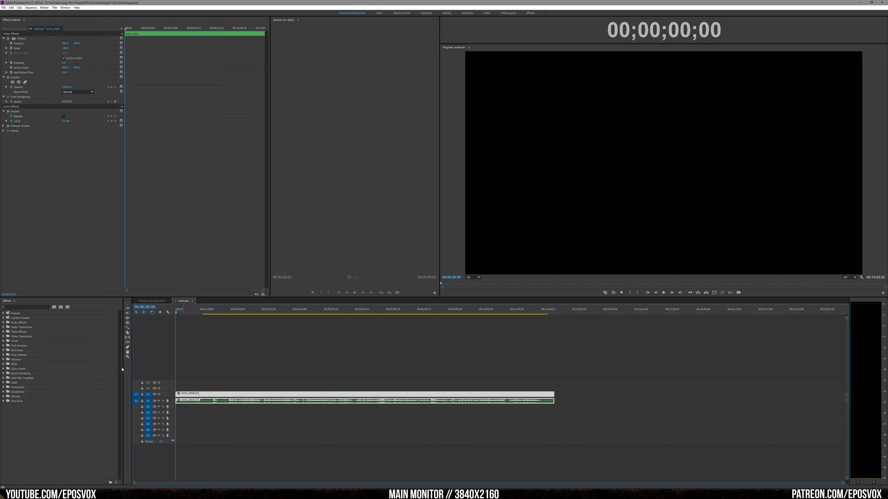
click(19, 8)
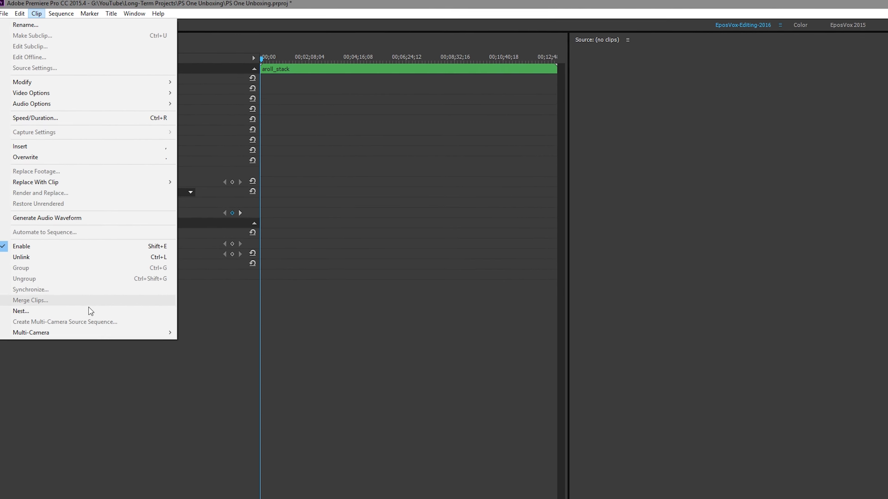
mouse_move(42, 158)
click(203, 375)
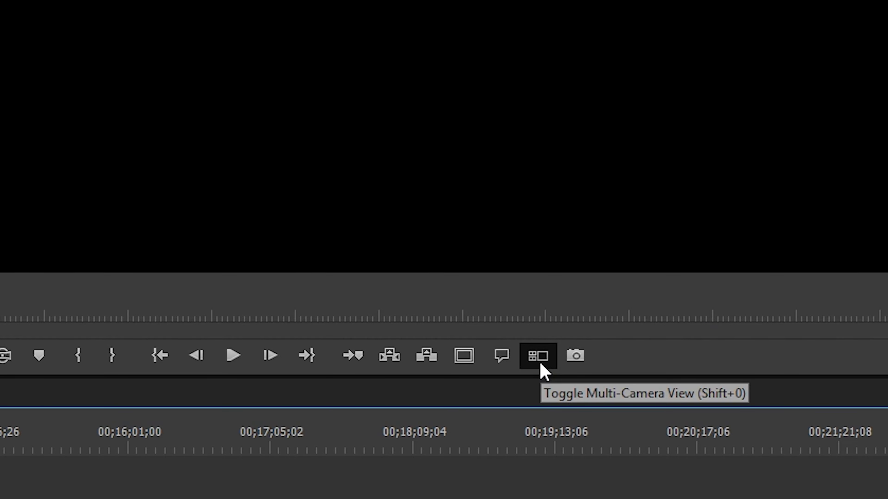
Turn on the Program monitor's multi-camera view and check its available transport buttons and display mode options.
click(541, 364)
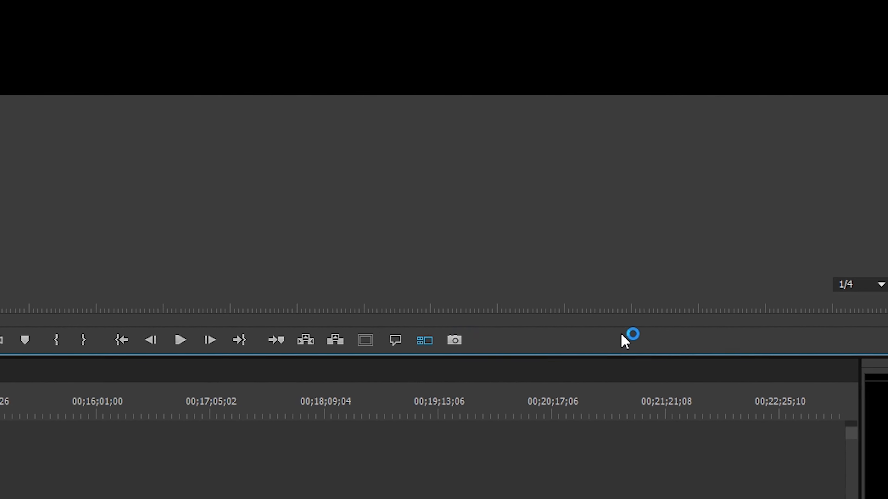
click(873, 336)
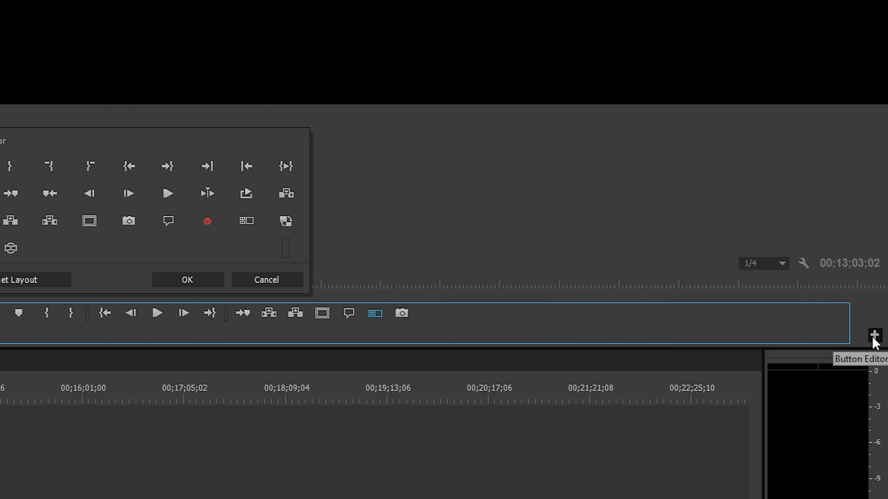
click(297, 281)
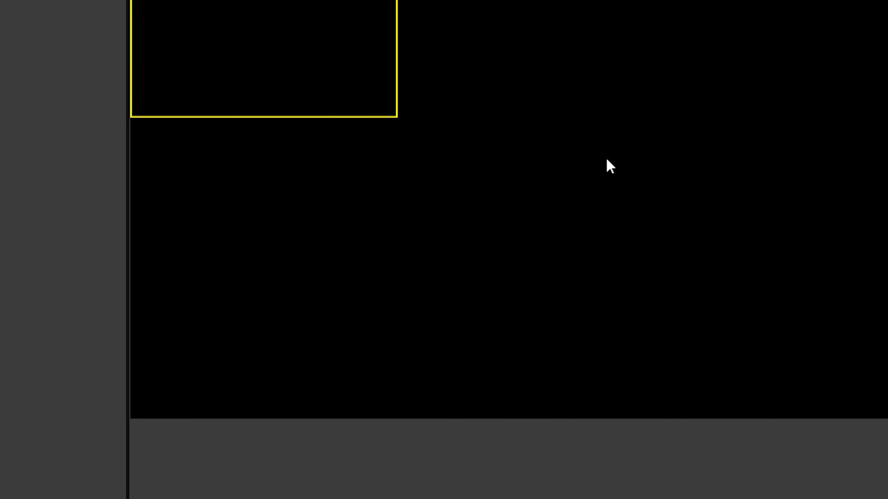
right_click(439, 57)
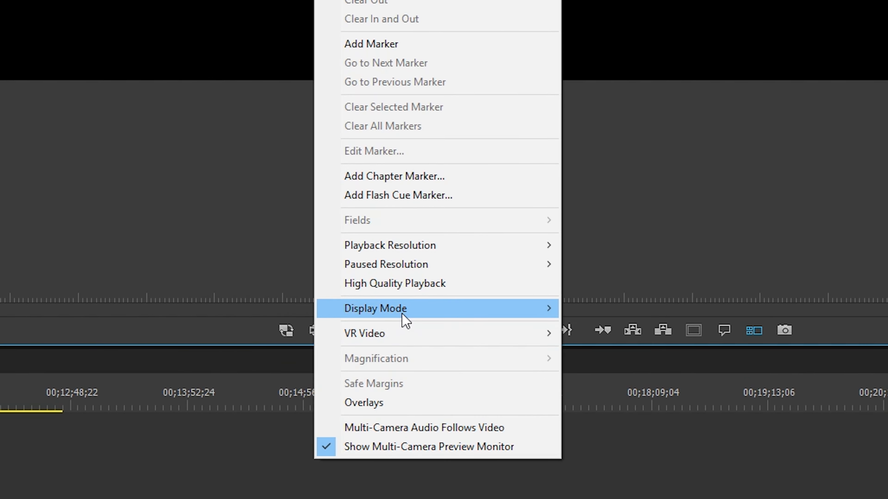
mouse_move(402, 313)
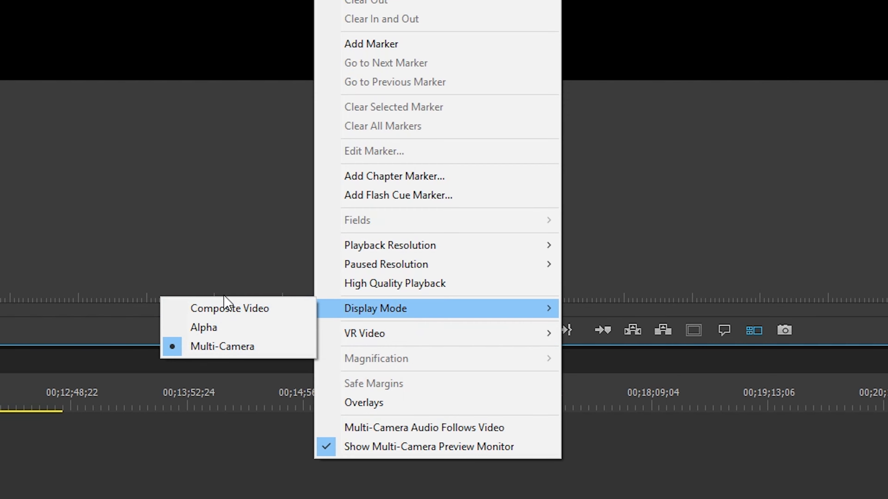
click(155, 60)
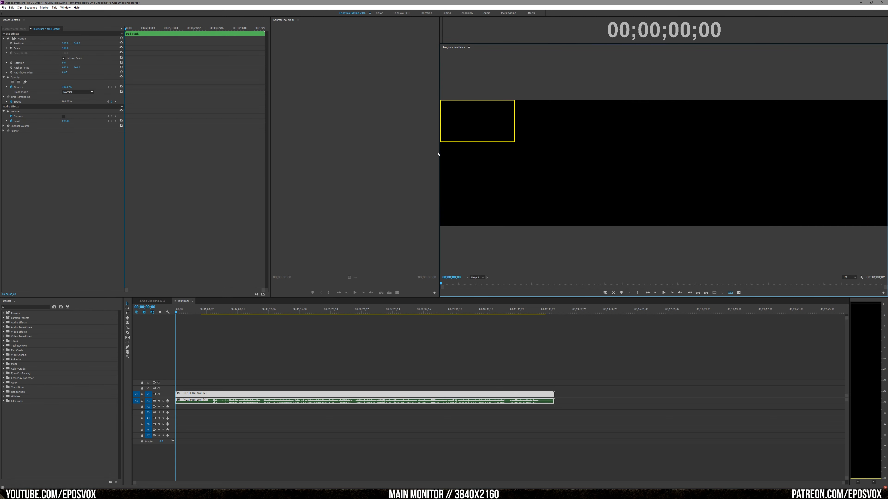
Widen the Program monitor slightly and expand the V1 and A1 tracks of the multicam sequence.
click(439, 154)
drag(439, 152, 435, 152)
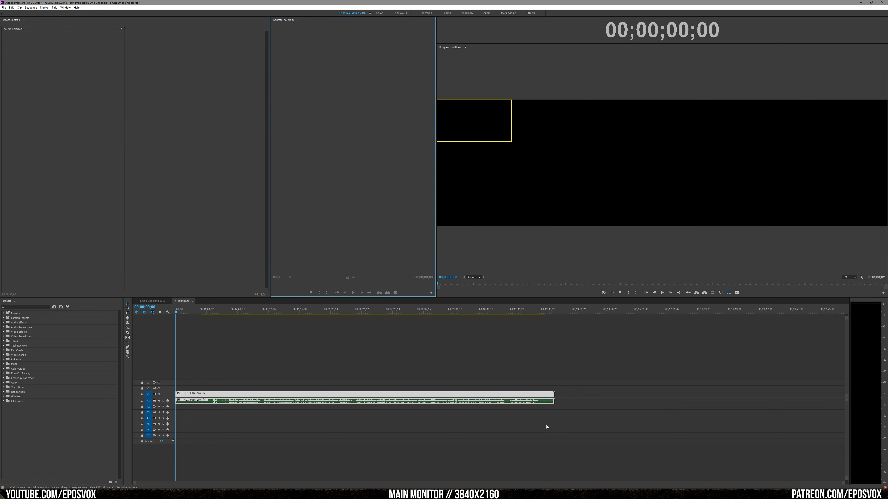
double_click(172, 402)
double_click(173, 395)
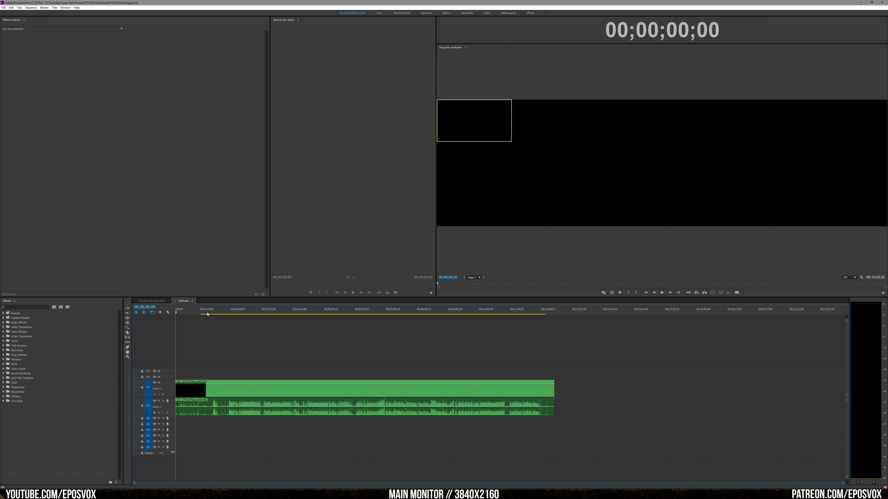
At 00;01;50;06 in the multicam sequence, switch to camera 2 and back to camera 1, and save the project.
drag(208, 313, 229, 313)
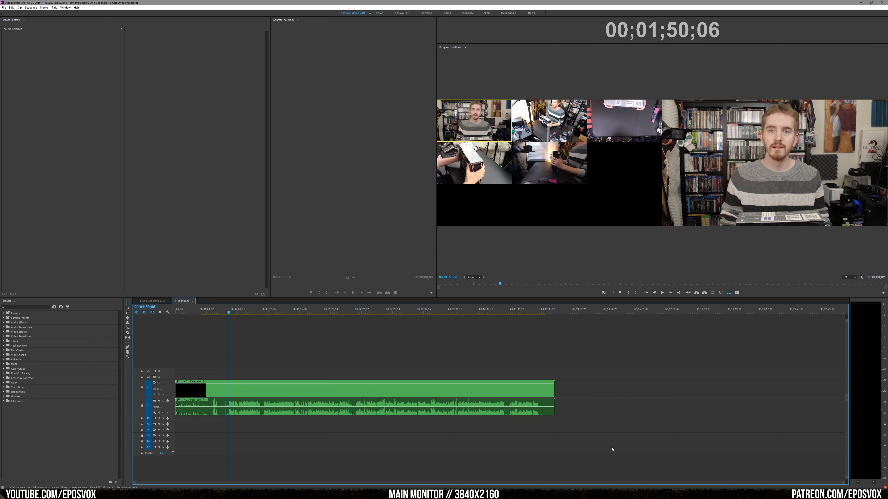
drag(843, 483, 615, 484)
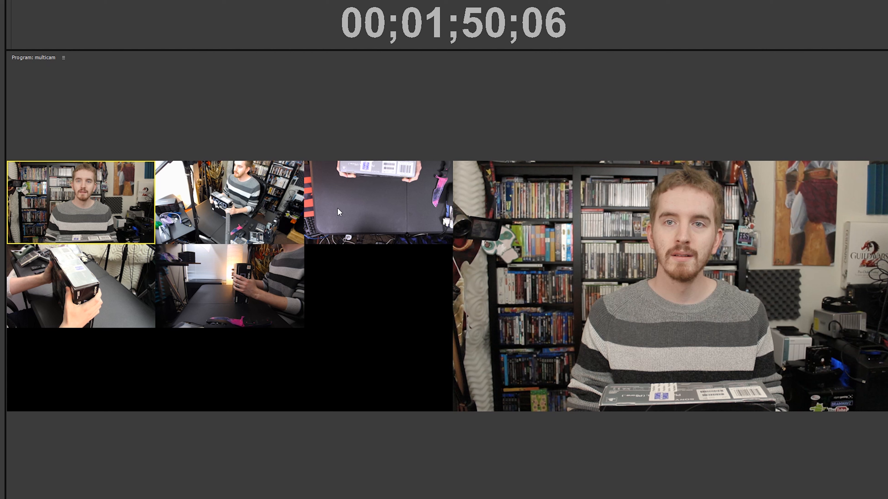
click(216, 212)
click(120, 226)
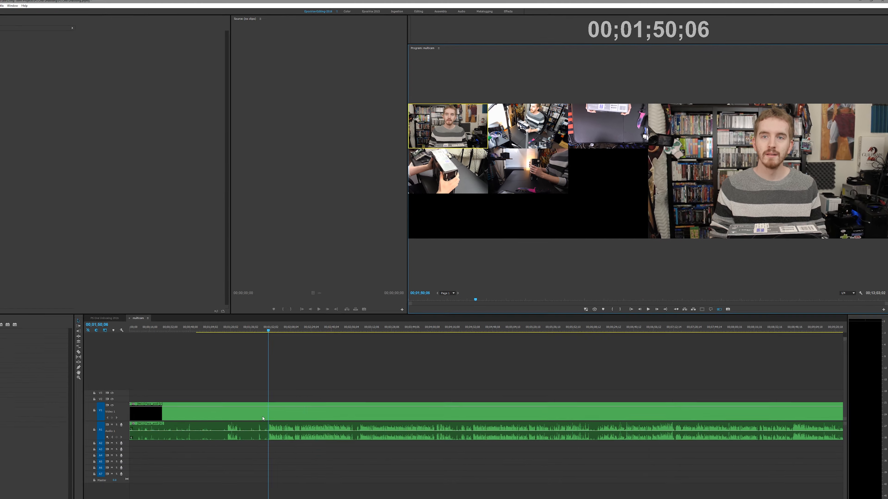
key(ctrl+s)
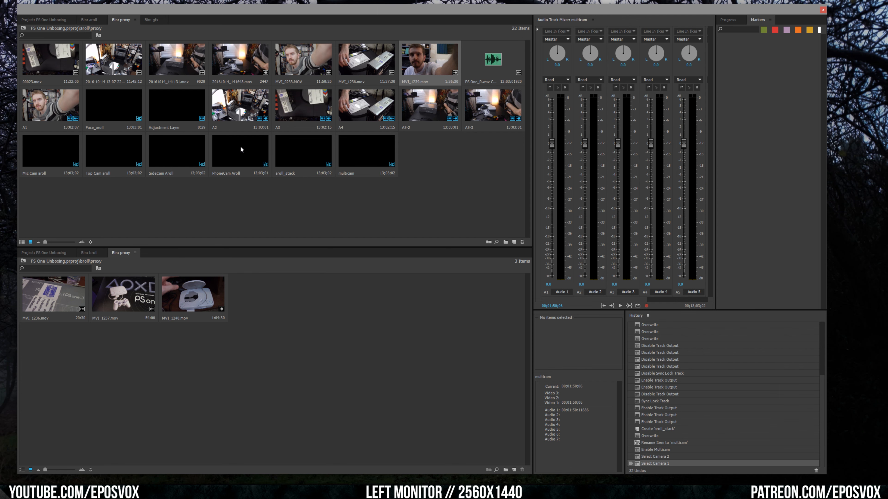
Open the Top Cam aroll sequence and set the rotation of the A3 clip to 180 degrees.
double_click(132, 149)
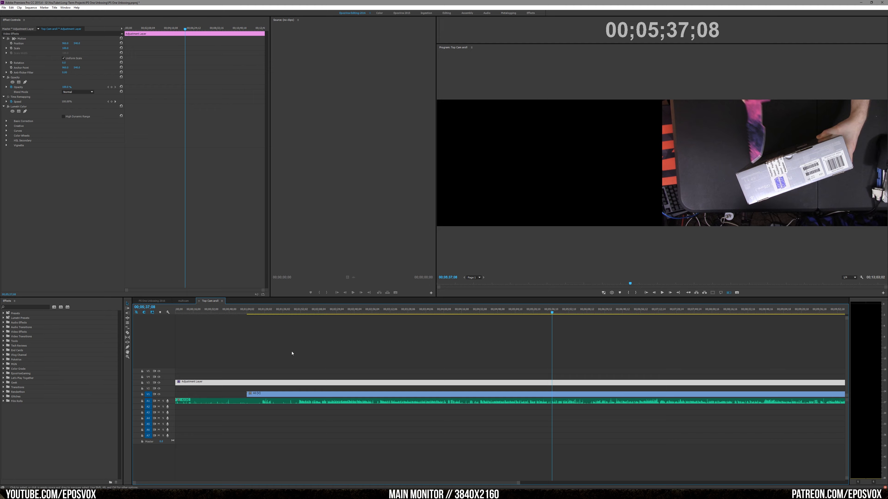
click(389, 394)
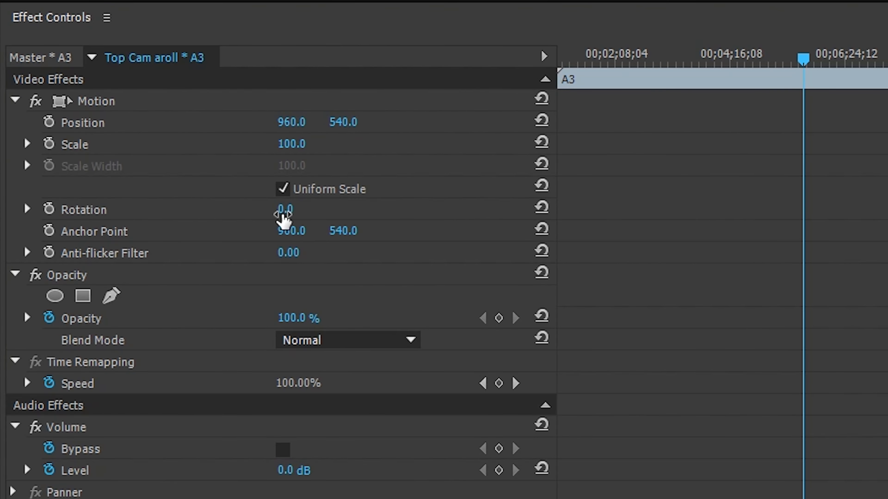
click(63, 63)
text(1)
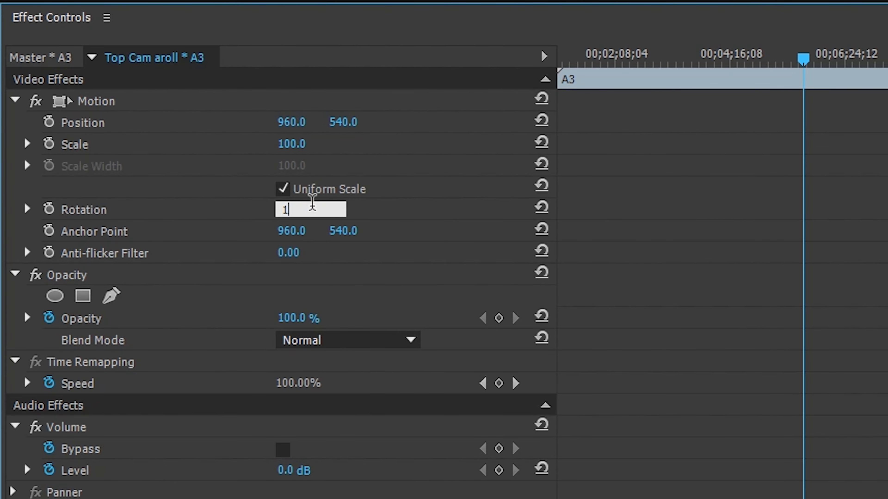
text(80)
key(Return)
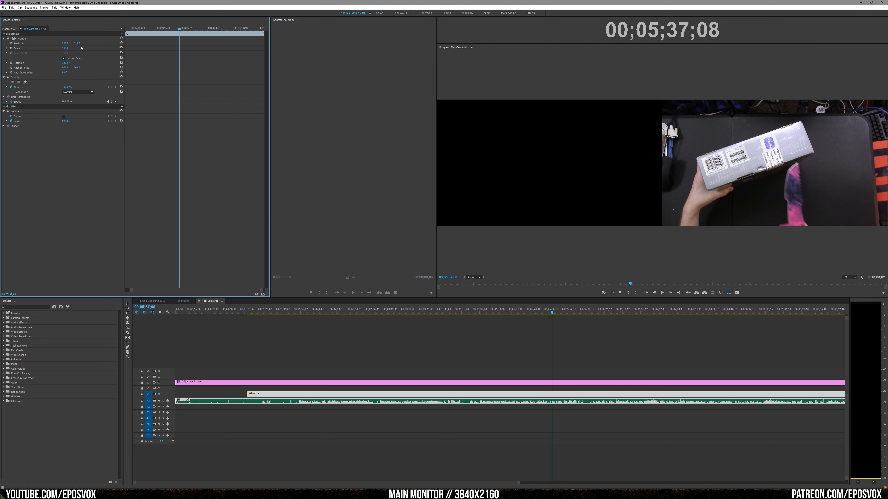
Scale the A3 clip up slightly and select its Motion effect for adjusting in the Program monitor.
drag(65, 48, 69, 38)
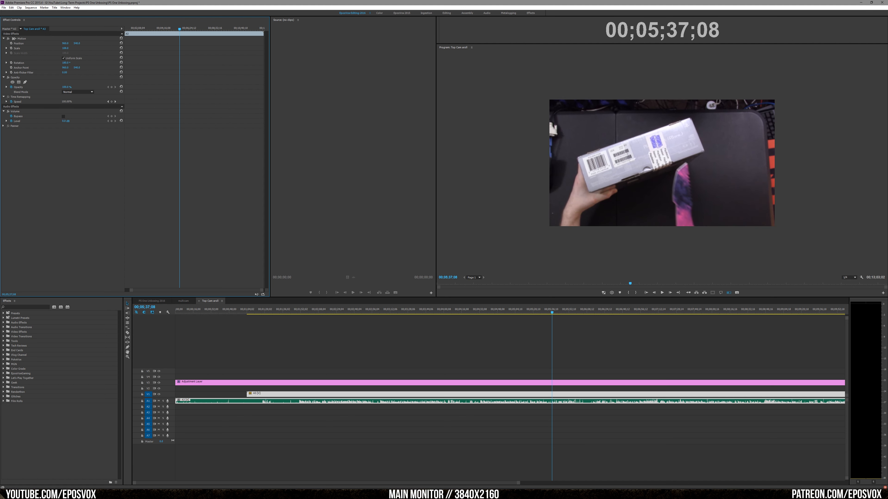
click(69, 39)
click(770, 135)
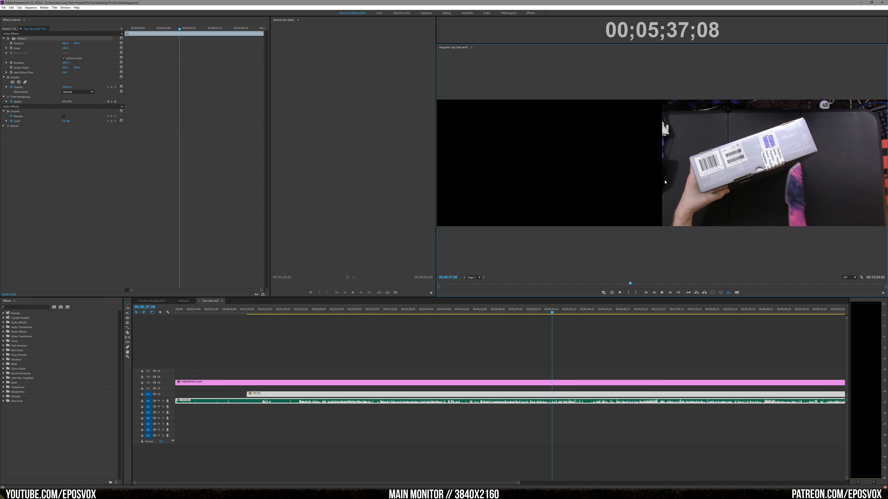
Turn off the multi-camera view and move the Adjustment Layer slightly up and to the right in the frame.
click(722, 293)
click(611, 193)
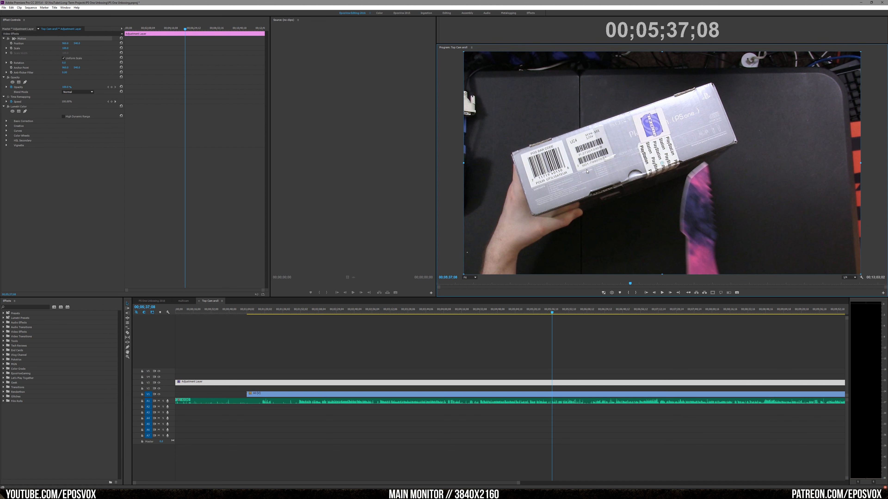
drag(614, 195, 617, 187)
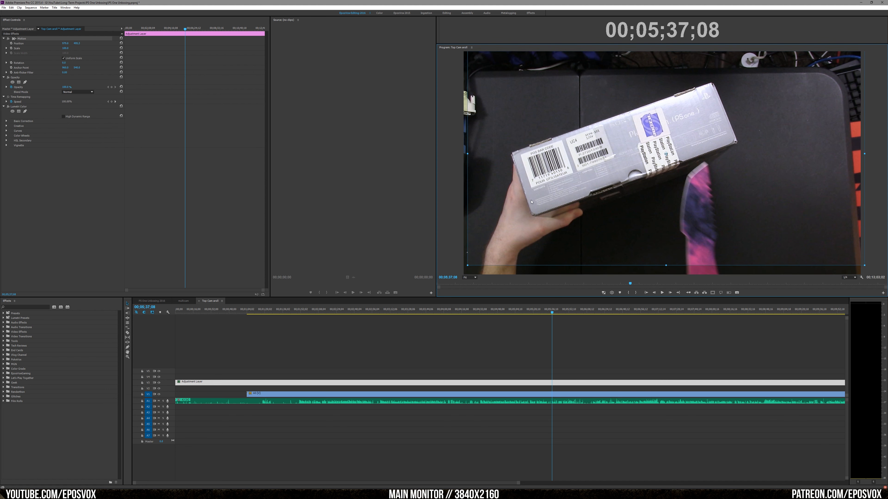
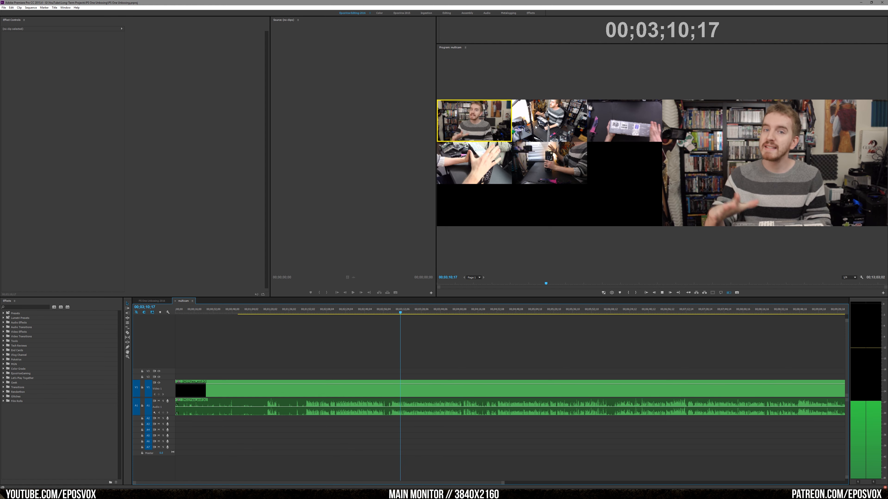
During playback from about 00;03;10, switch the multicam live to cameras 2, 1, 5, 3, 1, 4, 2 and 1.
click(535, 127)
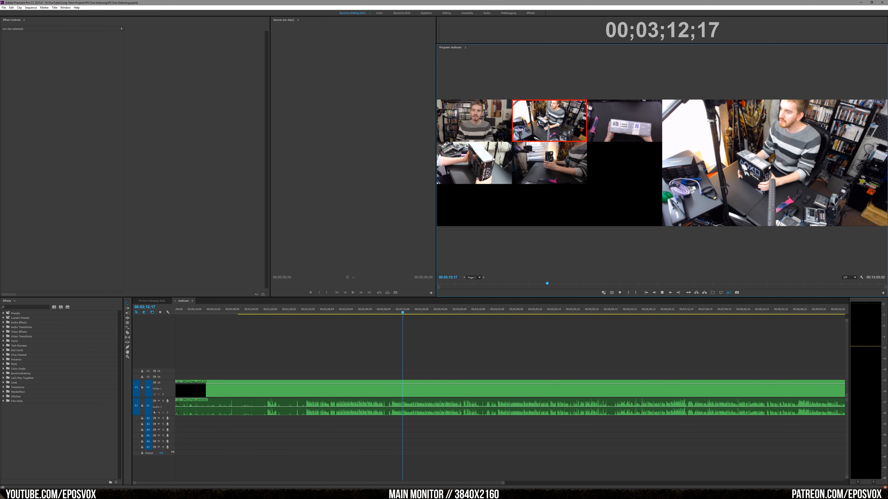
click(488, 128)
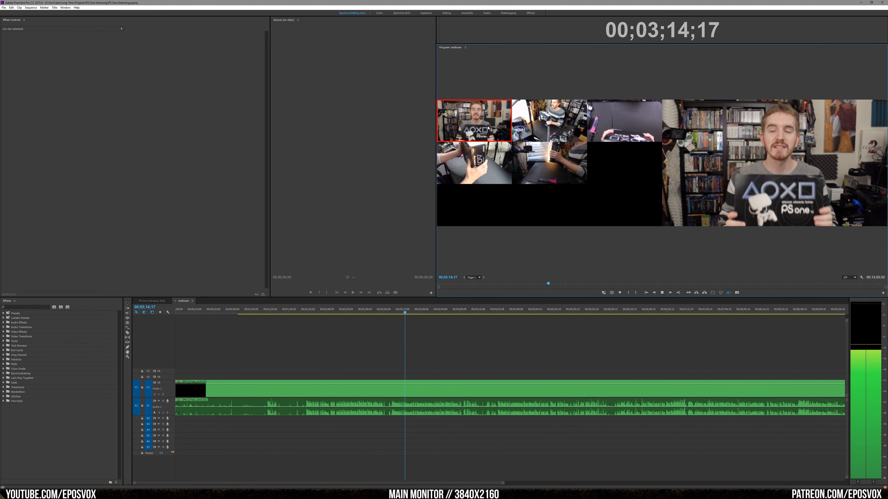
click(571, 160)
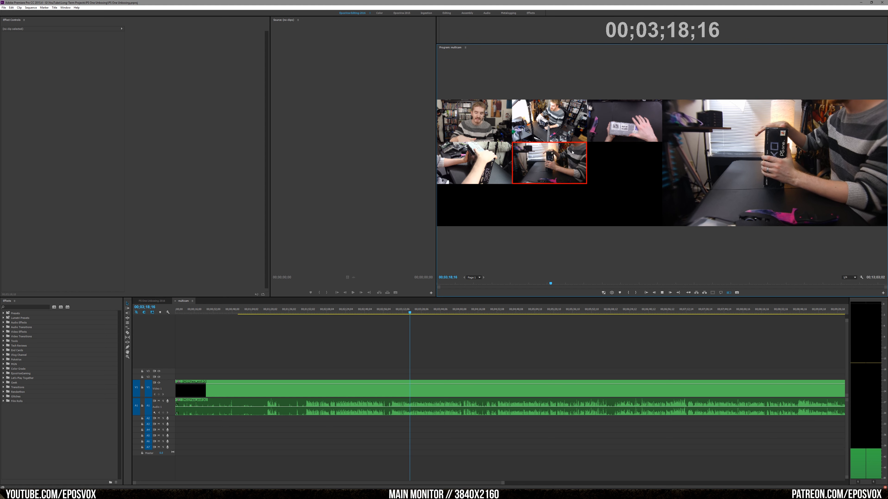
click(625, 135)
click(502, 126)
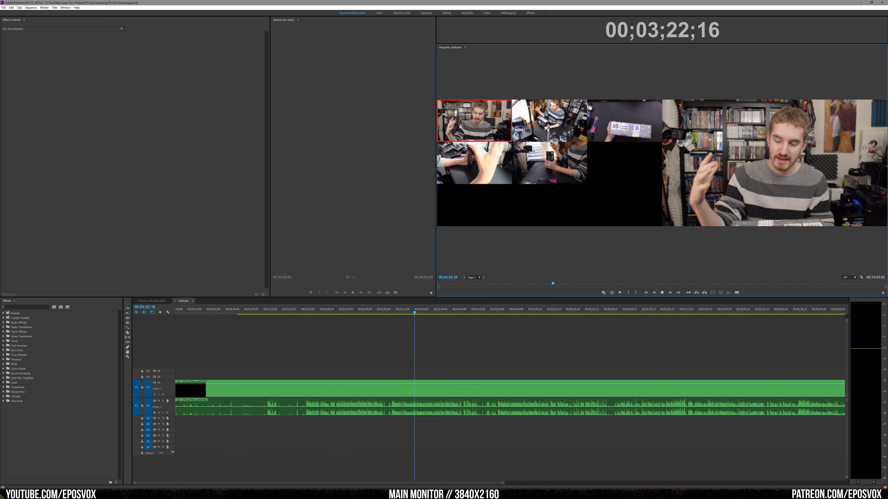
key(4)
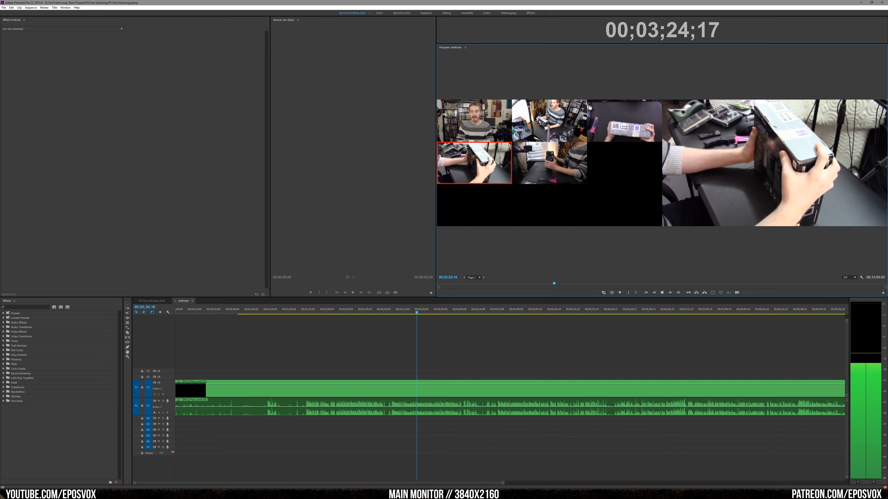
click(532, 125)
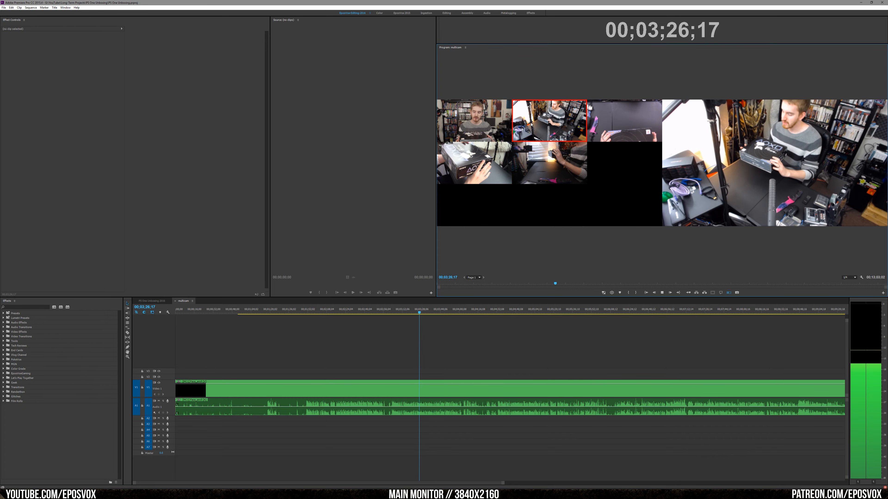
key(1)
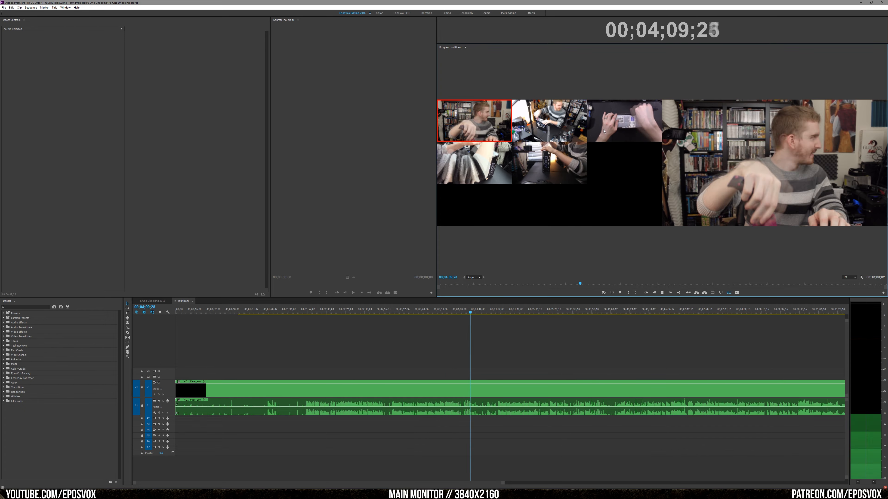
Continue live switching through cameras 2, 1, 2, 1, 4 and 5, stop playback at 00;05;18;04 and save the project.
click(551, 127)
click(504, 140)
key(2)
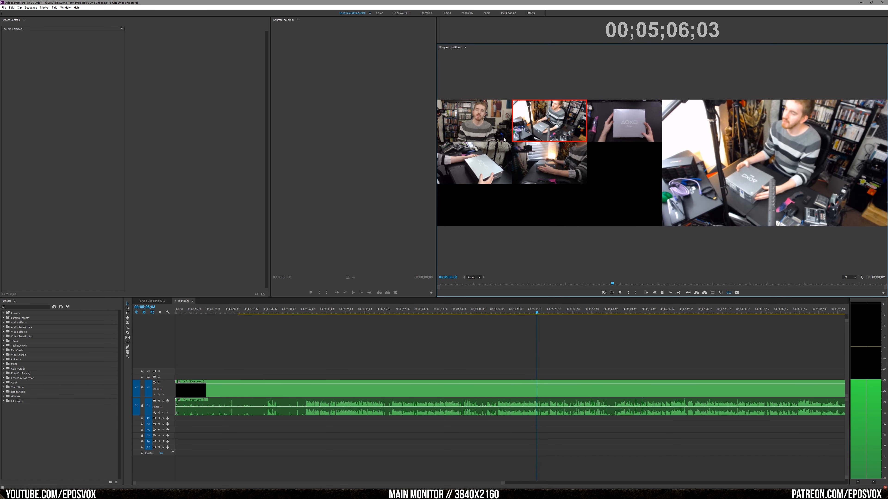
click(495, 136)
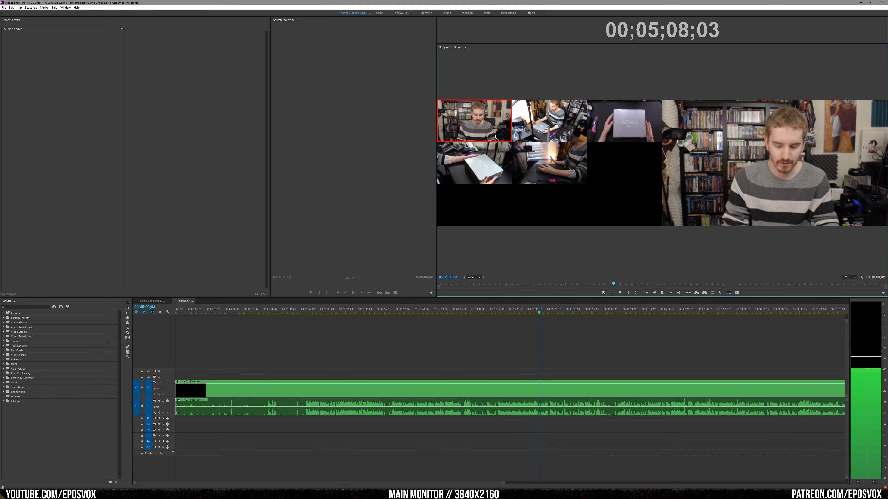
click(494, 163)
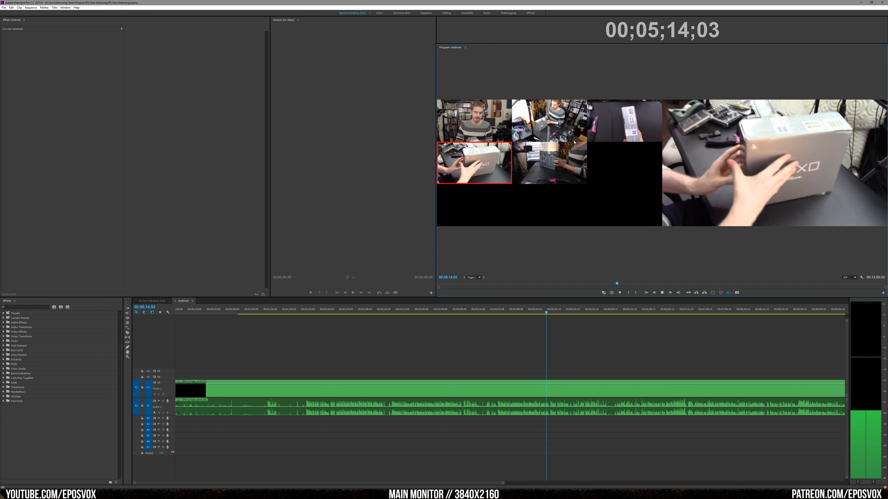
click(561, 159)
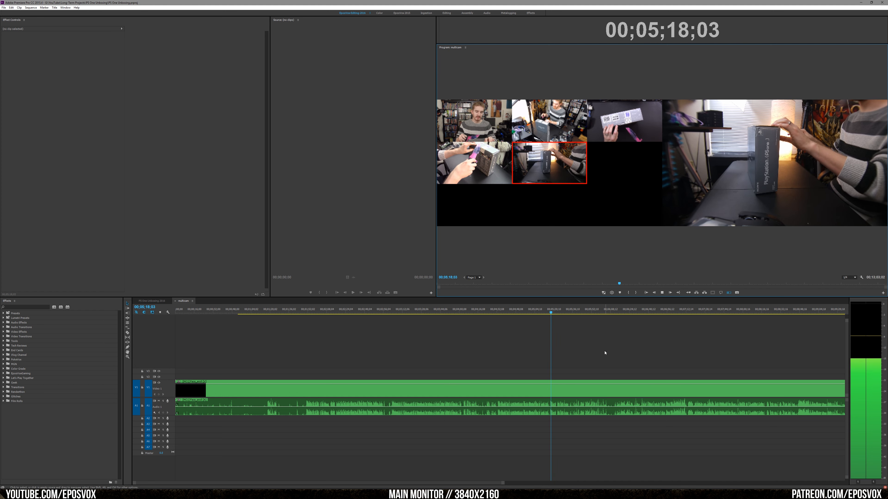
key(space)
key(ctrl+s)
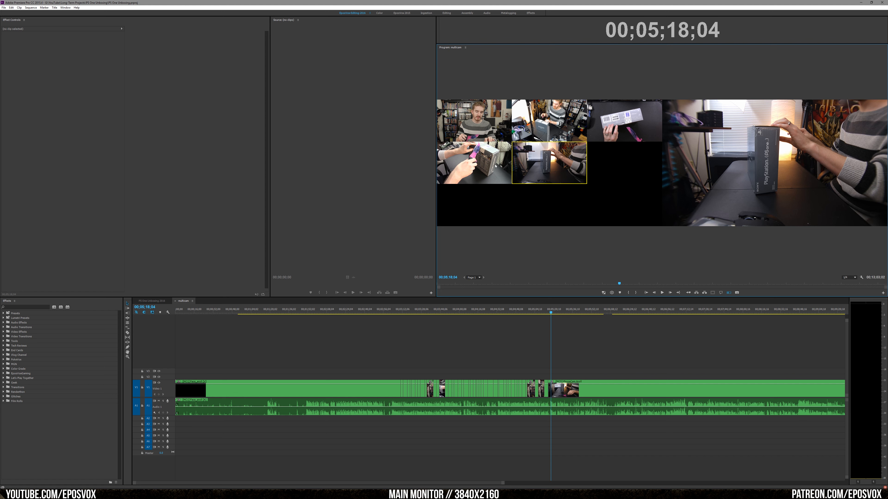
Maximize the Program monitor, go back to around 00;04;22 in the multicam sequence, and switch that segment to camera 3.
key(grave)
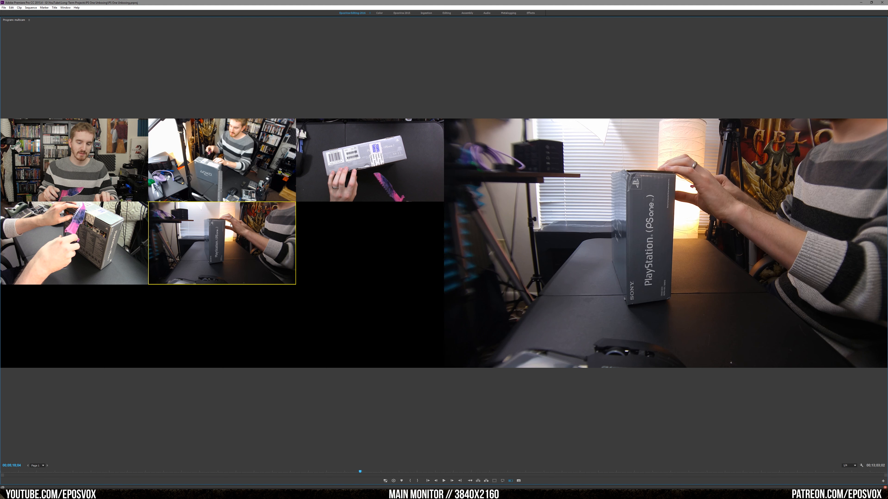
drag(352, 472, 313, 474)
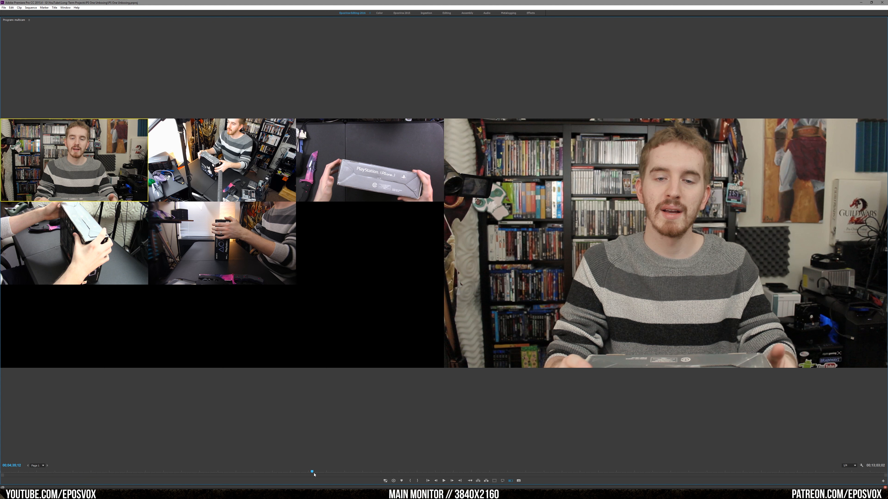
drag(311, 474, 303, 473)
drag(302, 474, 298, 473)
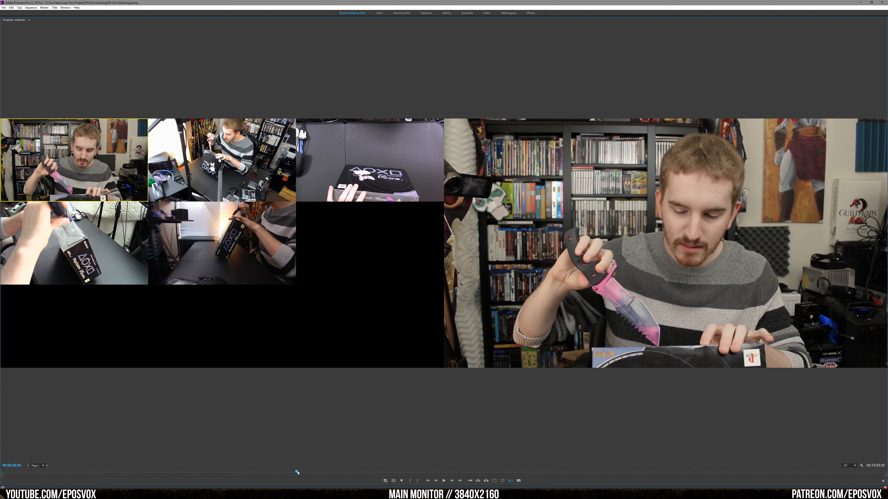
key(3)
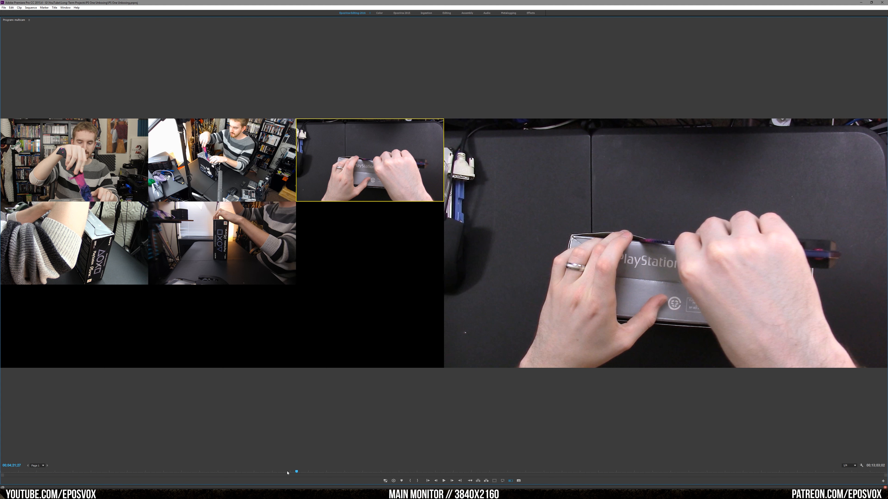
Change the camera to 4 at 00;04;13;04 and 5 at 00;04;18;25, trying camera 1 in between, and restore the full workspace.
key(4)
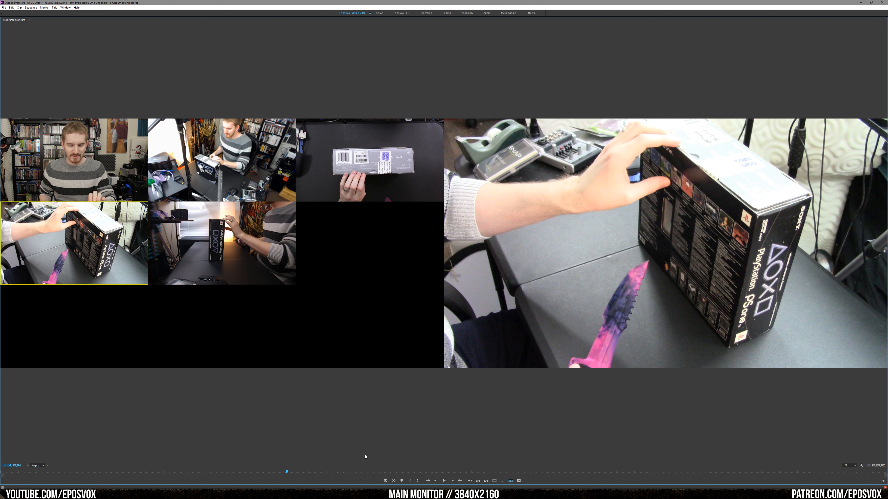
key(1)
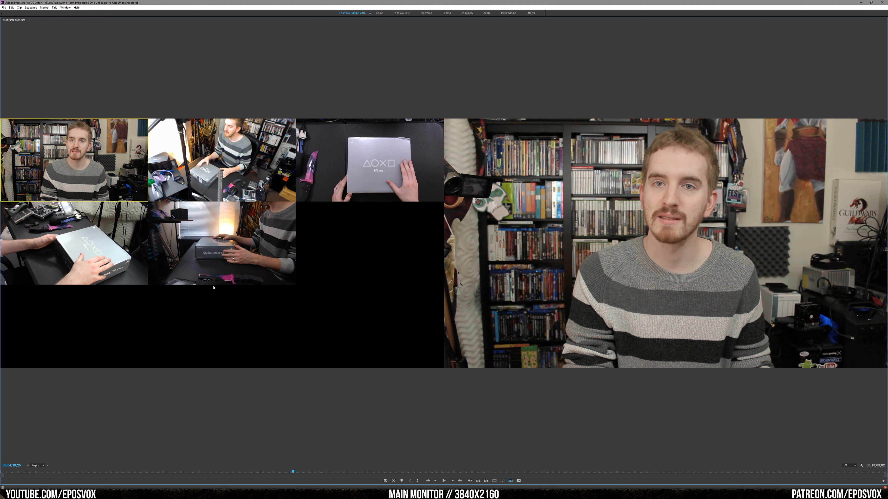
click(272, 221)
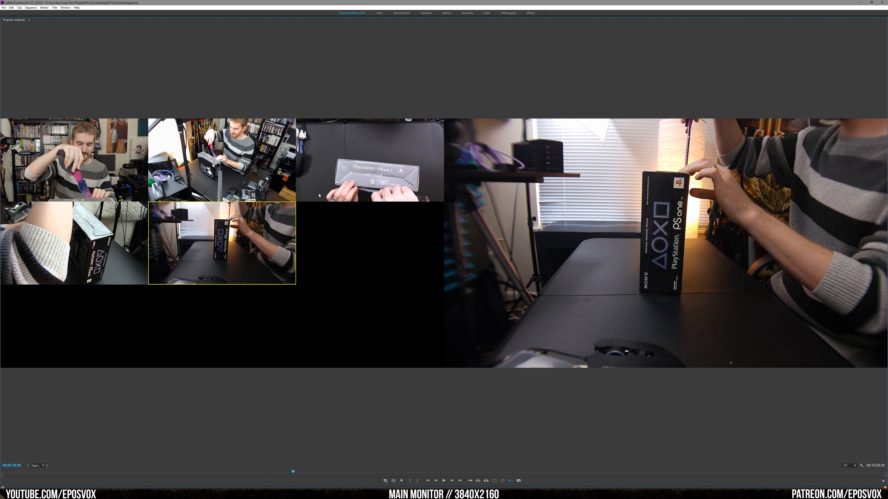
key(grave)
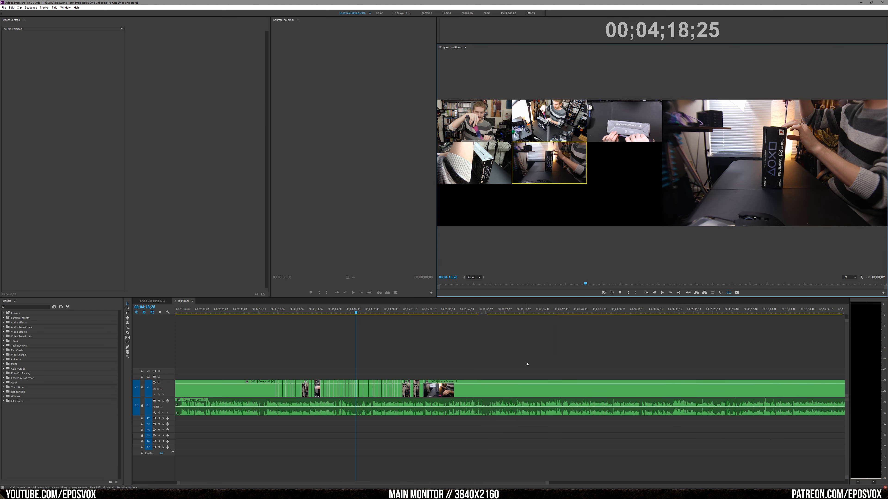
Place the playhead at 00;05;15;19 and look over the cut and uncut portions of the multicam timeline.
scroll(526, 364, down, 5)
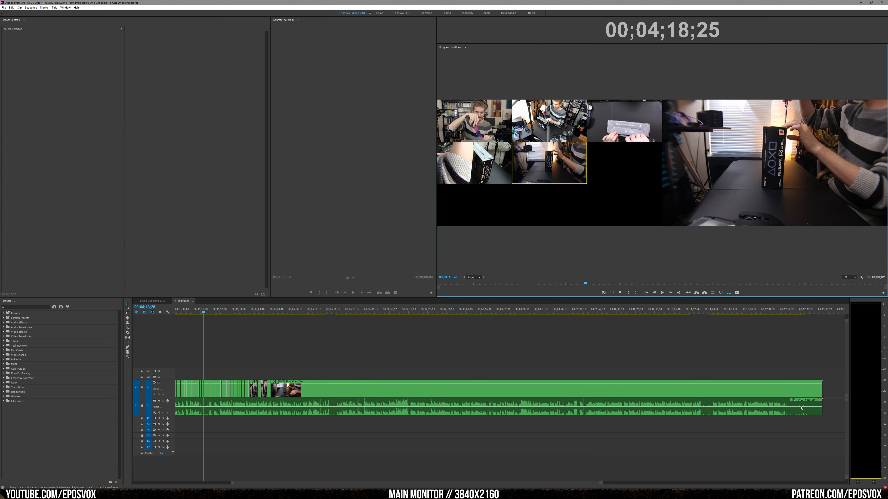
scroll(480, 367, up, 2)
scroll(395, 332, up, 2)
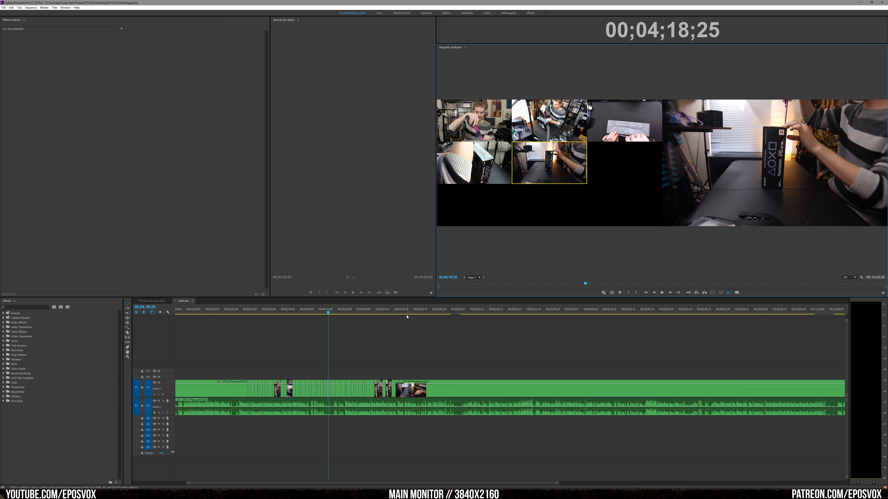
click(397, 309)
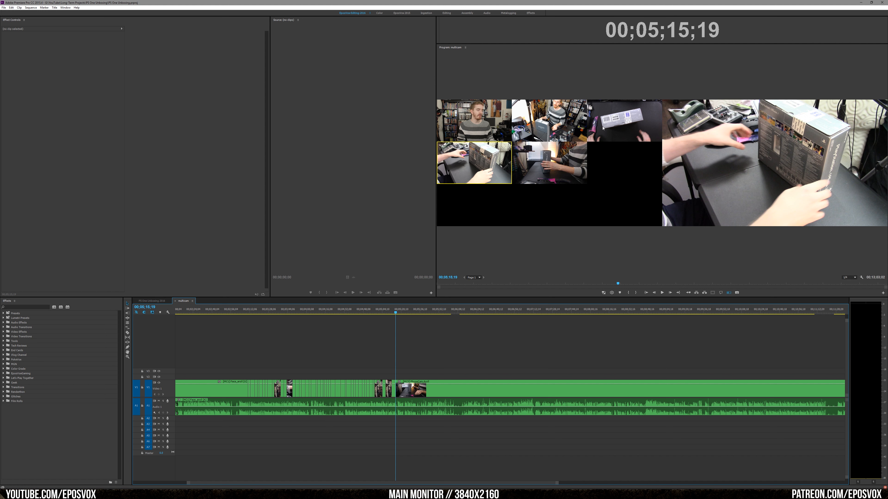
scroll(462, 368, up, 3)
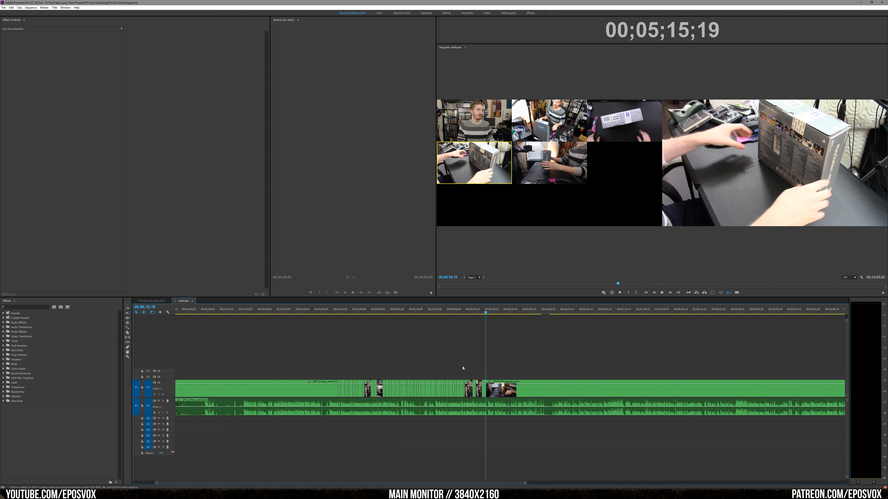
scroll(465, 337, up, 2)
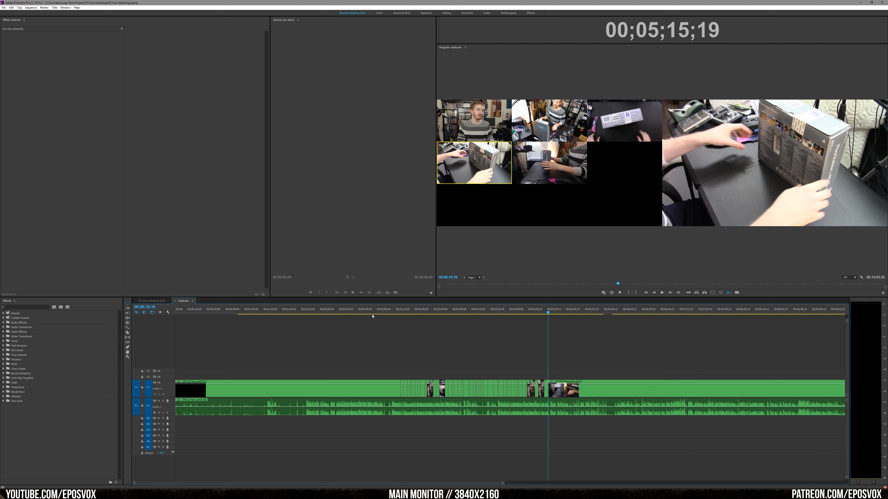
scroll(490, 334, down, 6)
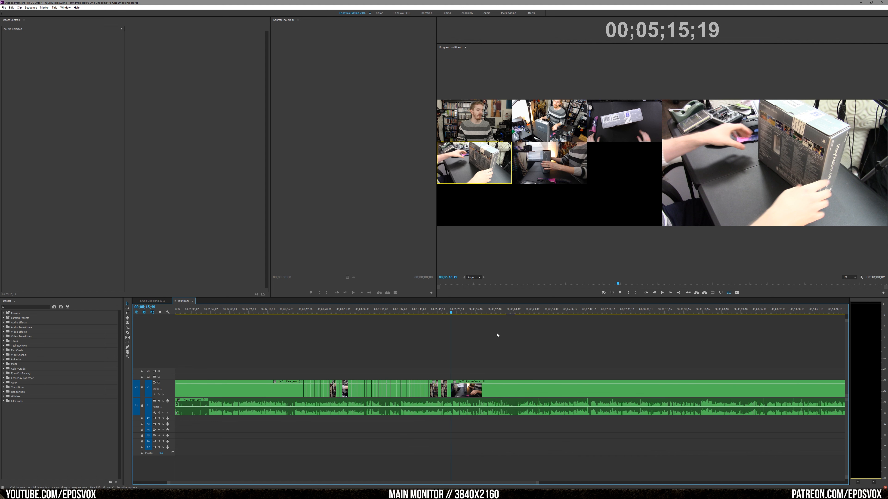
scroll(594, 330, down, 13)
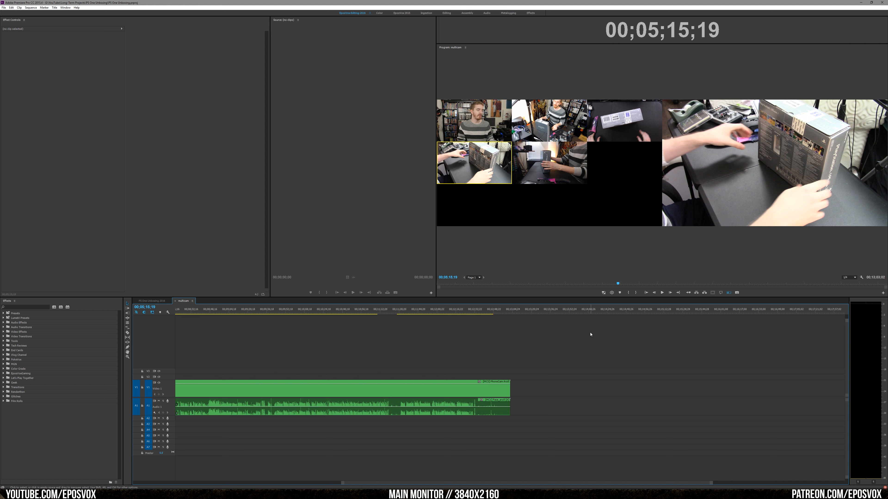
scroll(590, 335, up, 11)
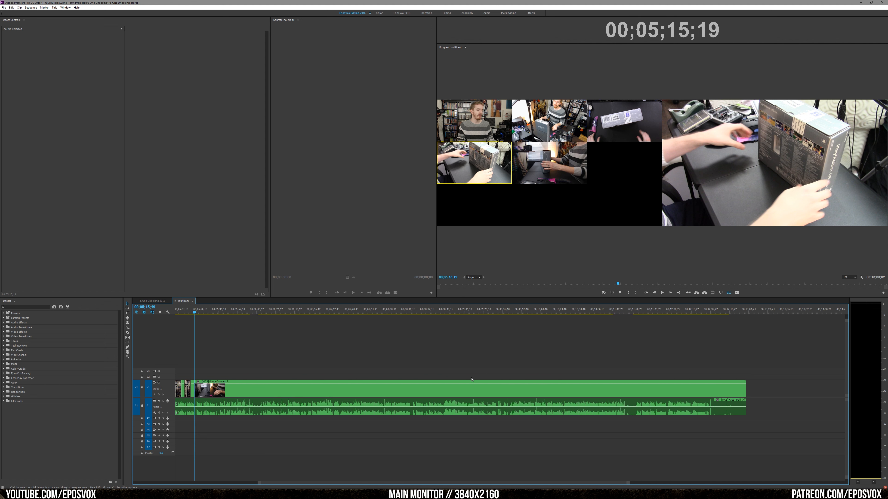
scroll(412, 370, up, 4)
Examine the individual camera cuts on the timeline between about 00;03;12 and 00;05;18, and save the project.
drag(544, 483, 423, 466)
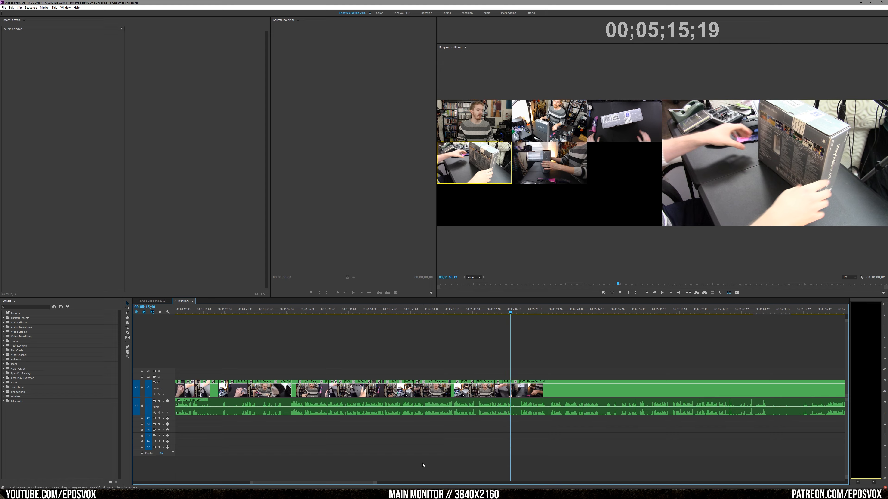
scroll(377, 448, up, 6)
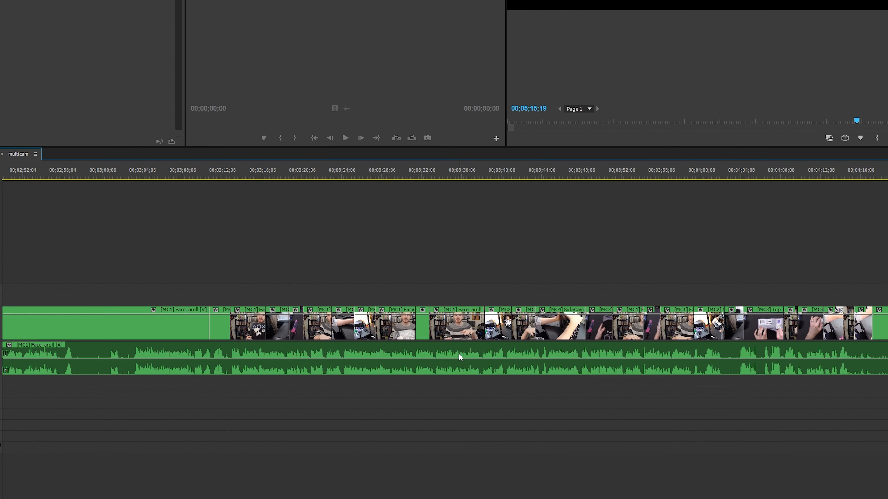
scroll(459, 353, down, 5)
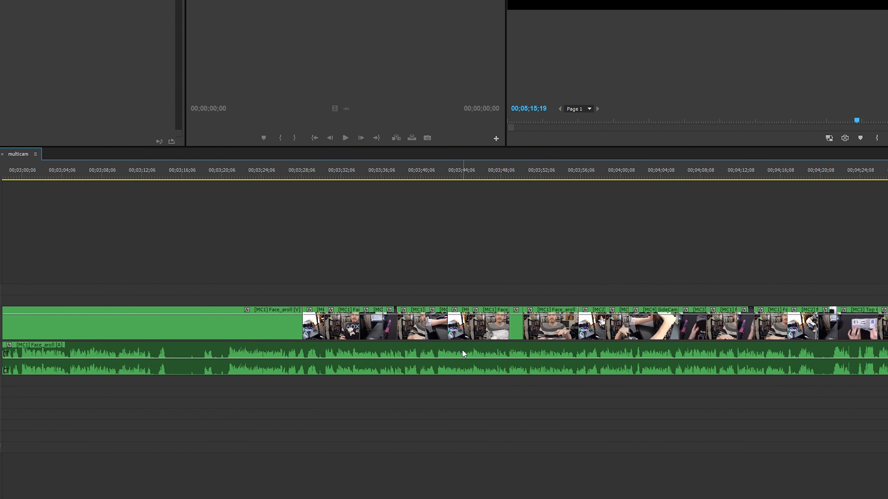
scroll(466, 346, down, 8)
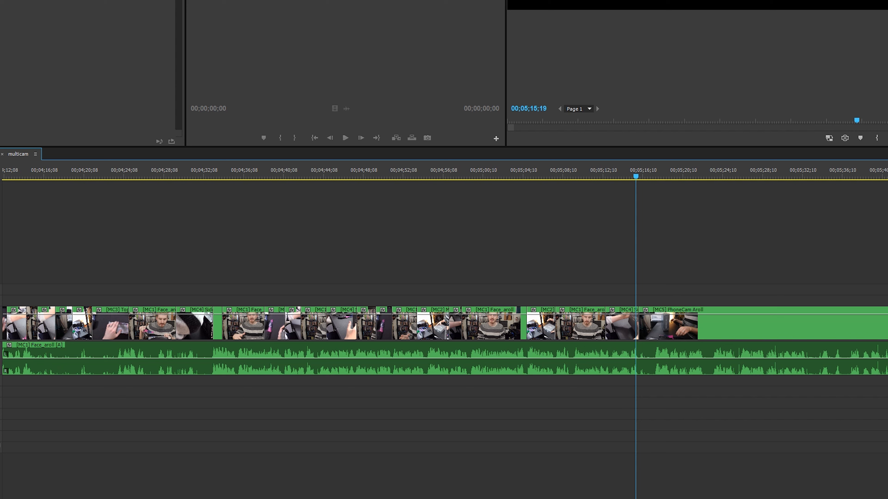
key(ctrl+s)
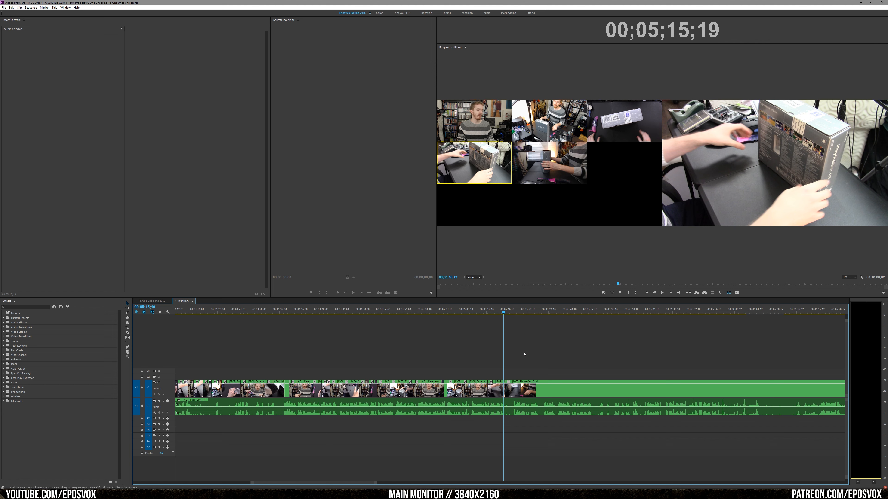
Play the multicam sequence from about 00;05;10 and switch live among cameras 2, 3 and 4 up to about 00;05;49.
click(477, 310)
key(space)
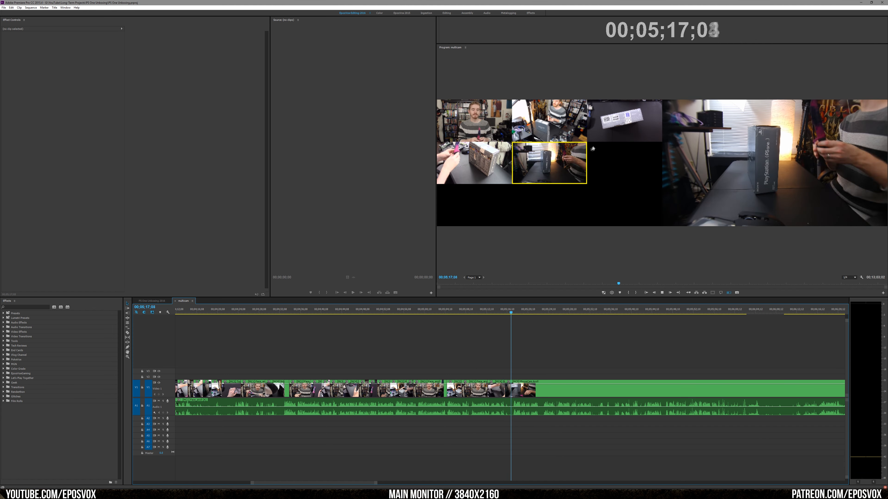
click(602, 132)
key(2)
click(620, 129)
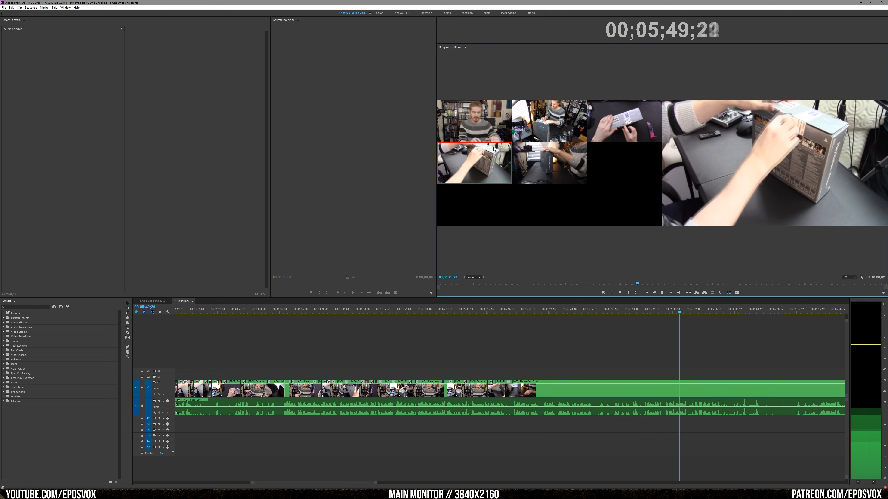
Switch live to camera 1 at about 00;05;56, then cameras 5 and 3, and stop playback at 00;06;01;14.
click(492, 120)
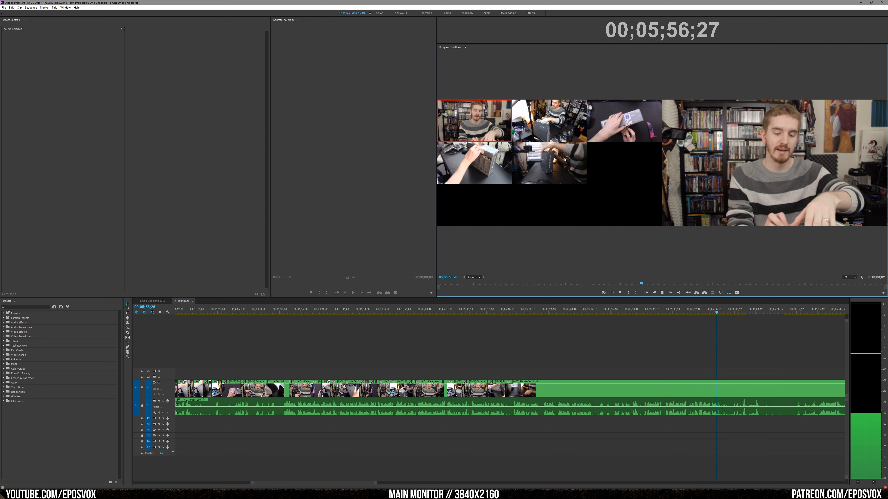
click(581, 145)
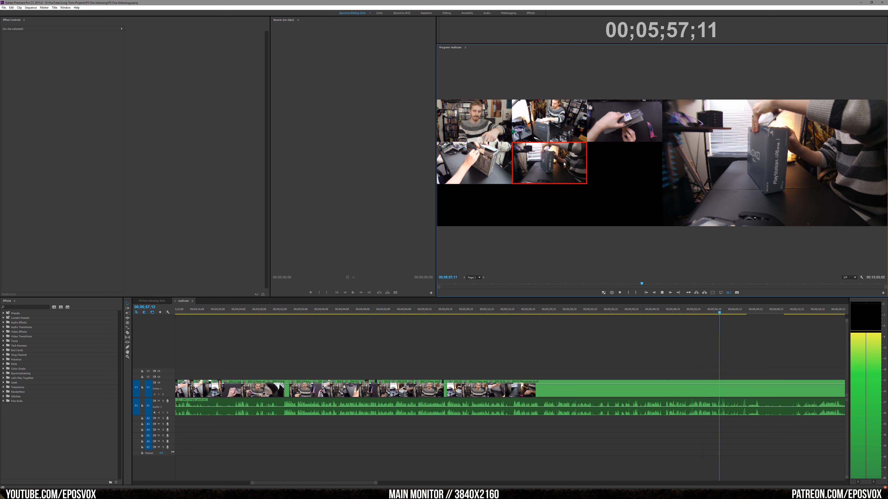
click(605, 127)
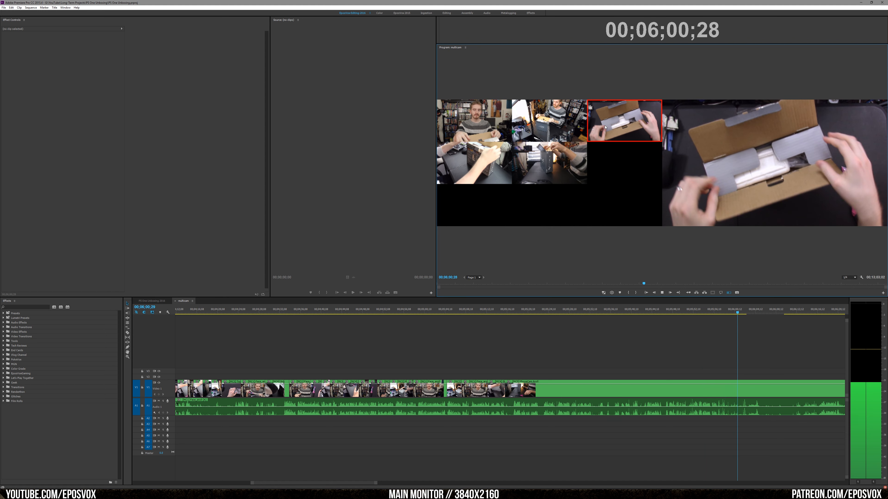
key(space)
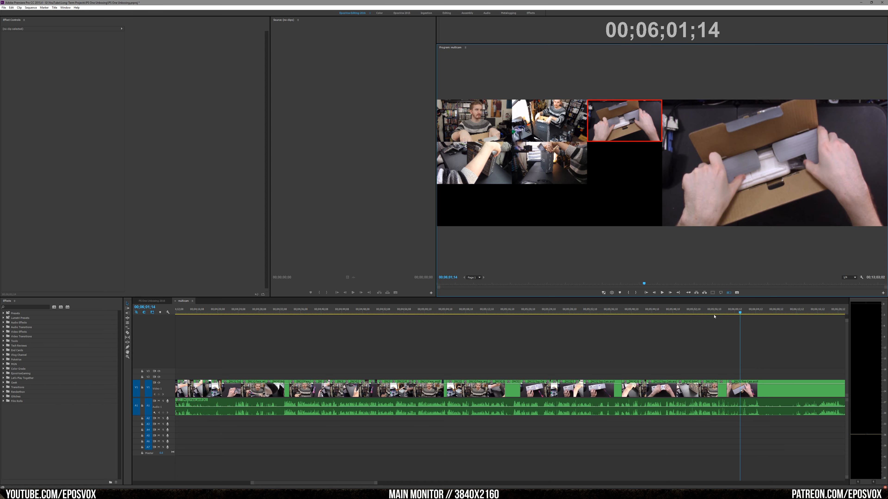
Resume playback from about 00;06;00, switch live from camera 5 to camera 1, and stop at 00;06;32;04.
click(730, 313)
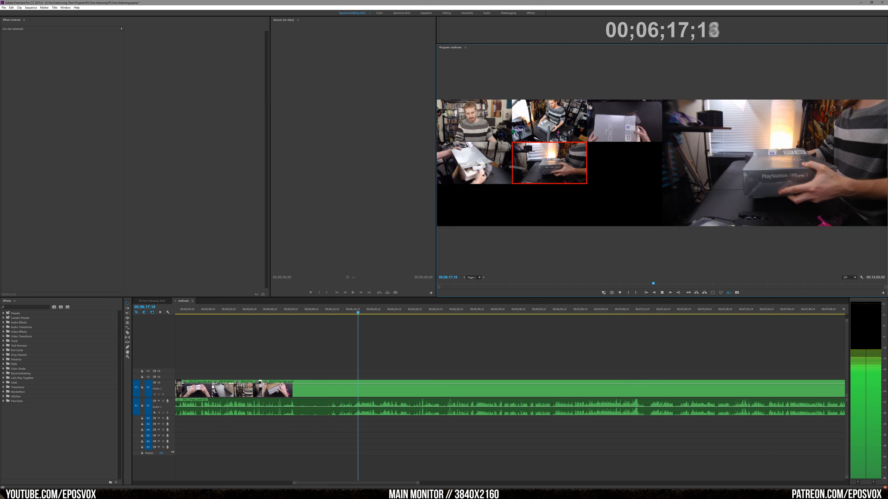
key(1)
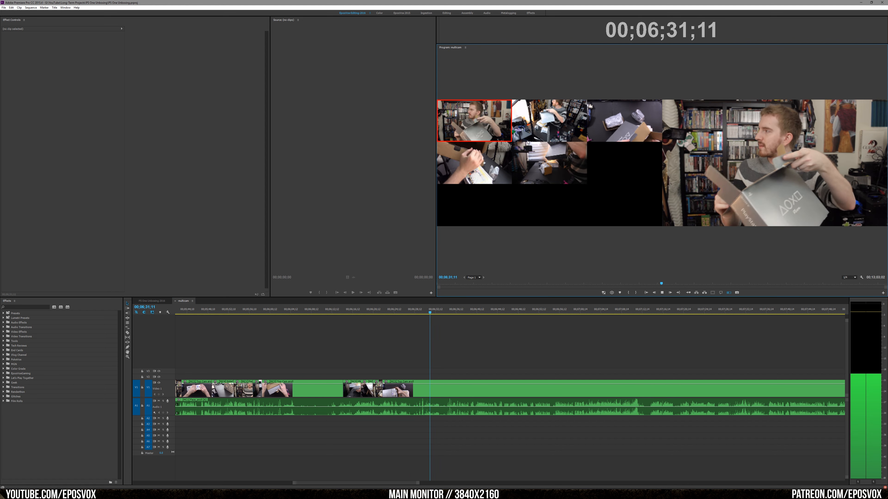
key(space)
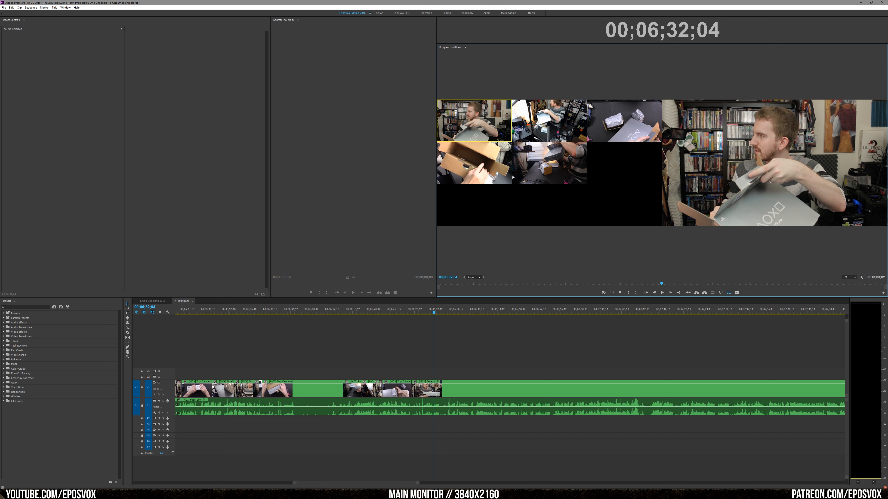
Go back to about 00;06;29, replay the section, and switch live to camera 4, then 3 and 1 by about 00;06;37.
click(416, 311)
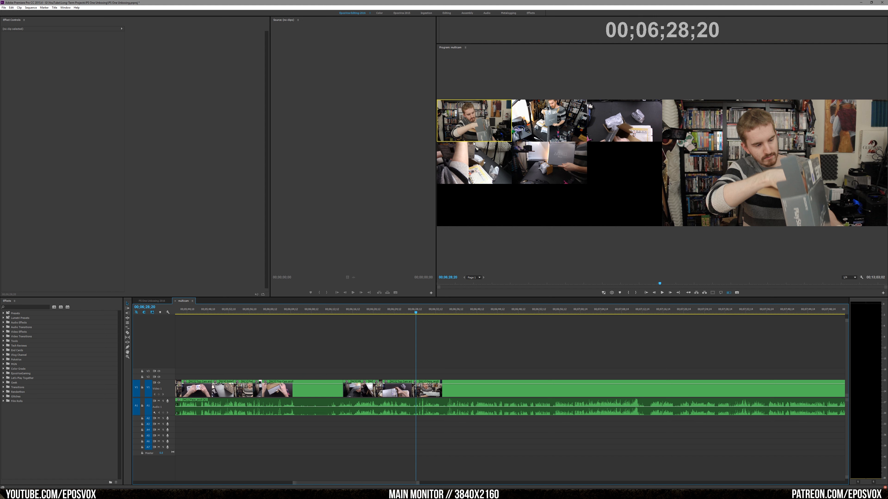
key(space)
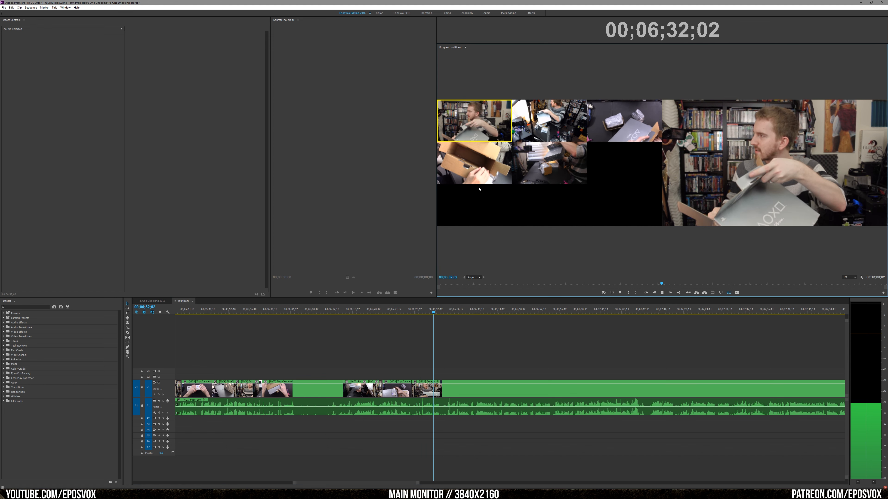
key(space)
click(422, 312)
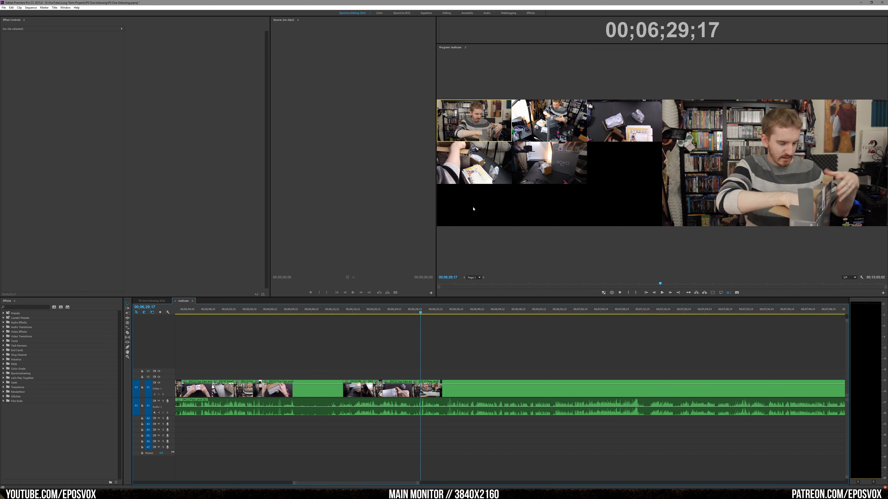
key(space)
click(477, 167)
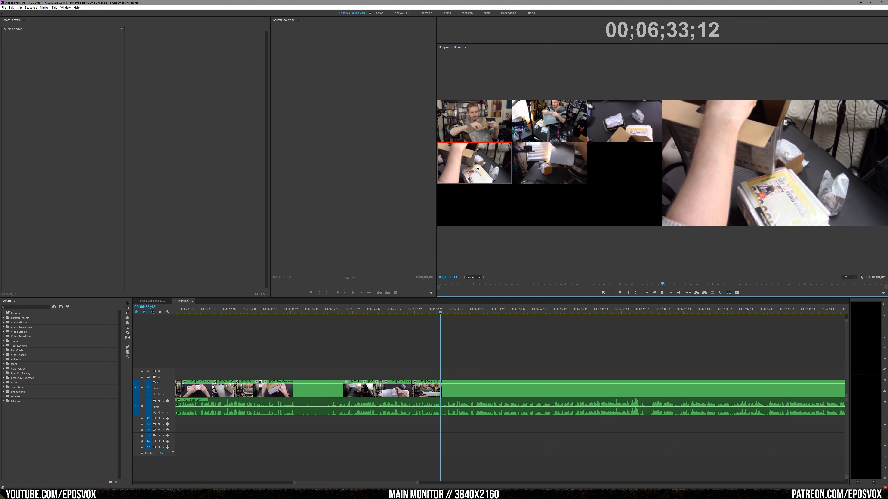
key(3)
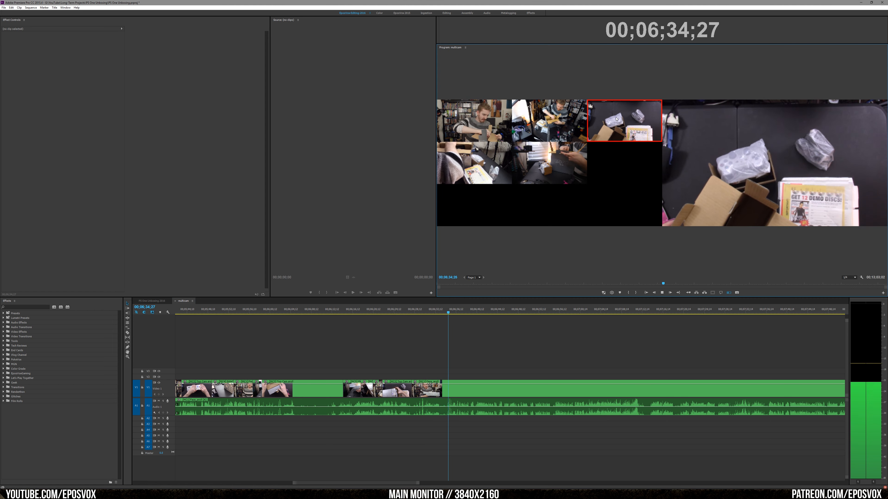
click(485, 129)
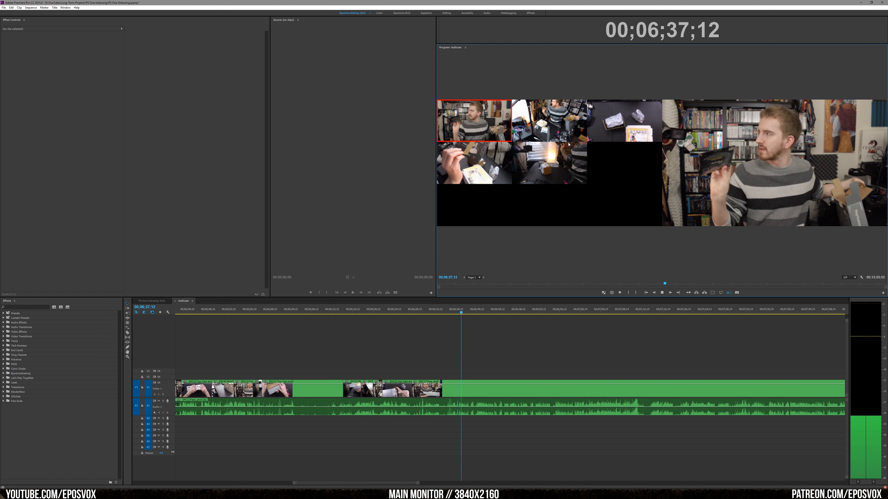
Replay from 00;06;36;12 and redo the live cuts between cameras 4 and 1, ending on camera 4 at about 00;06;46.
click(460, 315)
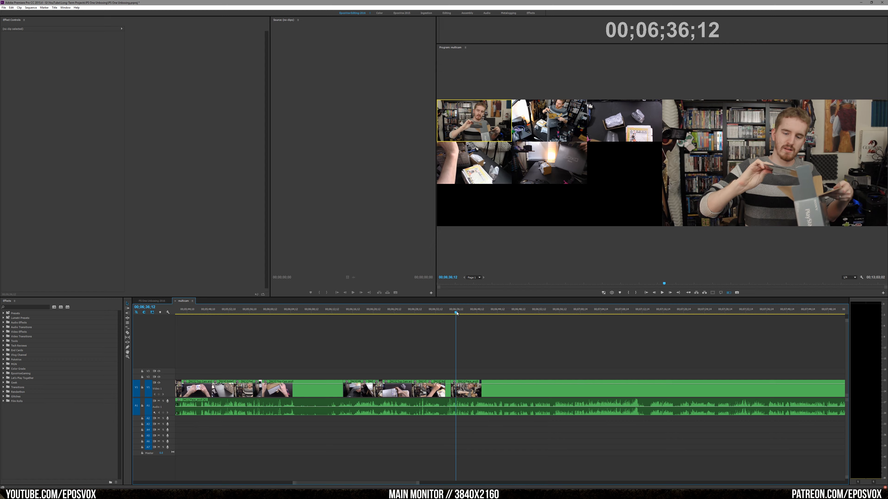
key(space)
click(485, 165)
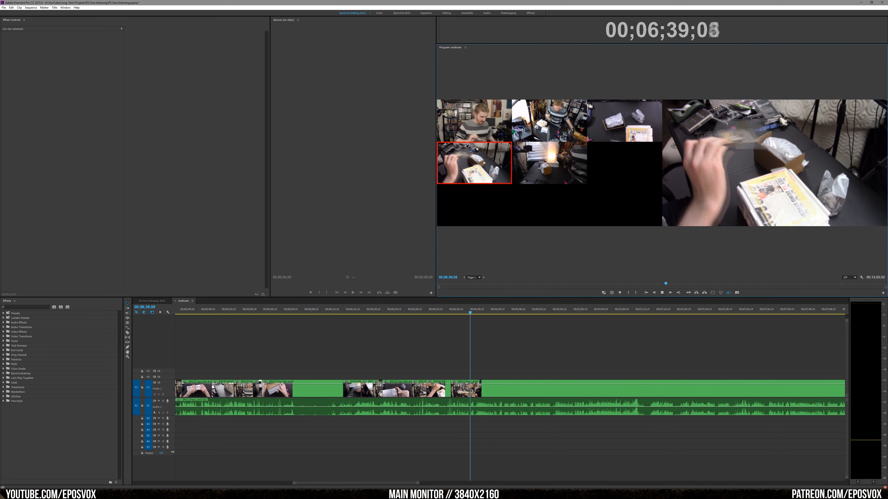
click(485, 129)
click(478, 313)
click(485, 129)
key(space)
click(481, 159)
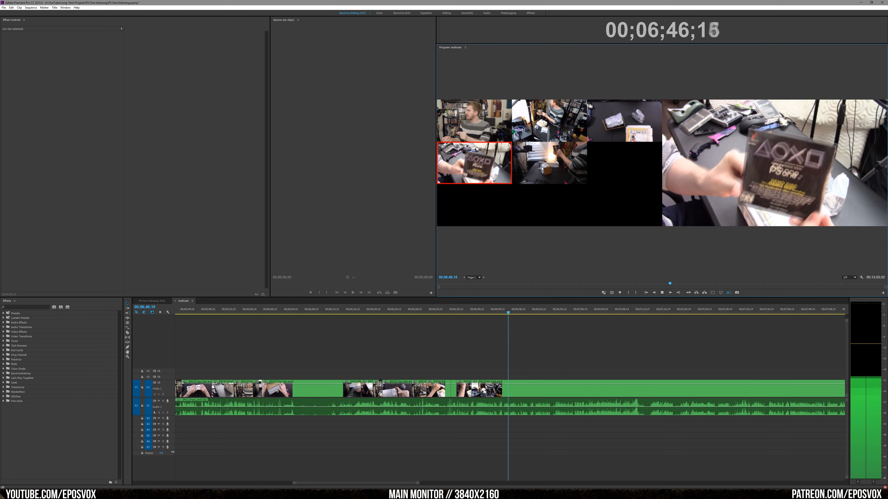
Switch live to camera 1 by 00;07;14, camera 5 at about 00;07;16 and camera 4 by 00;07;18, and stop playback.
click(479, 124)
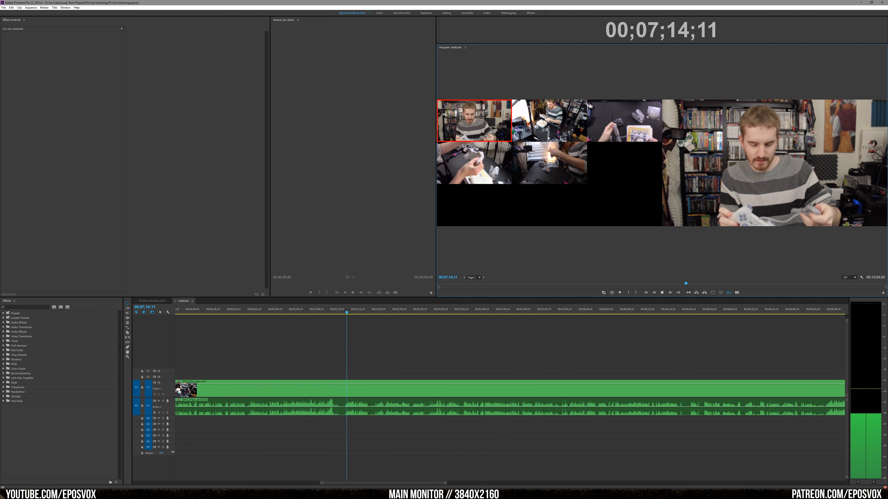
click(549, 165)
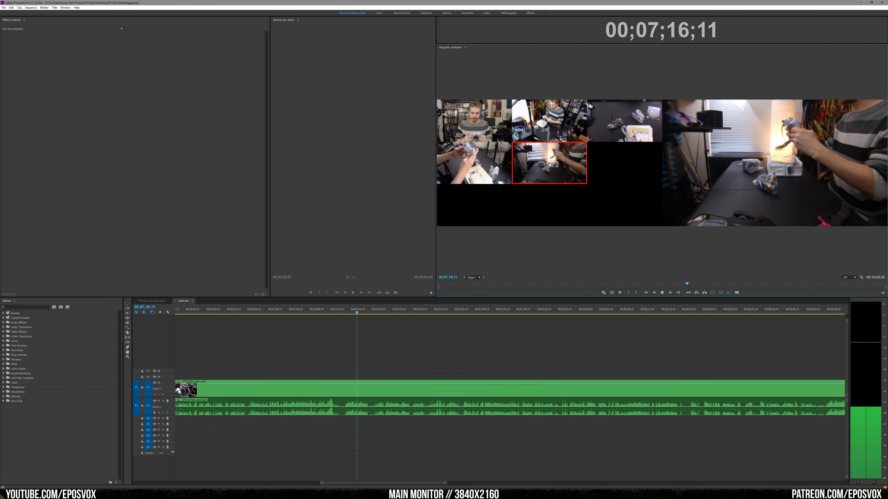
click(488, 161)
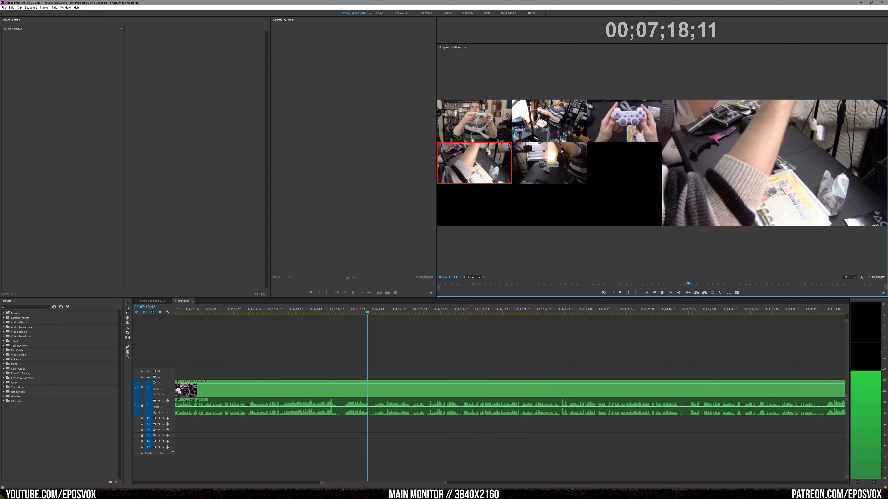
key(space)
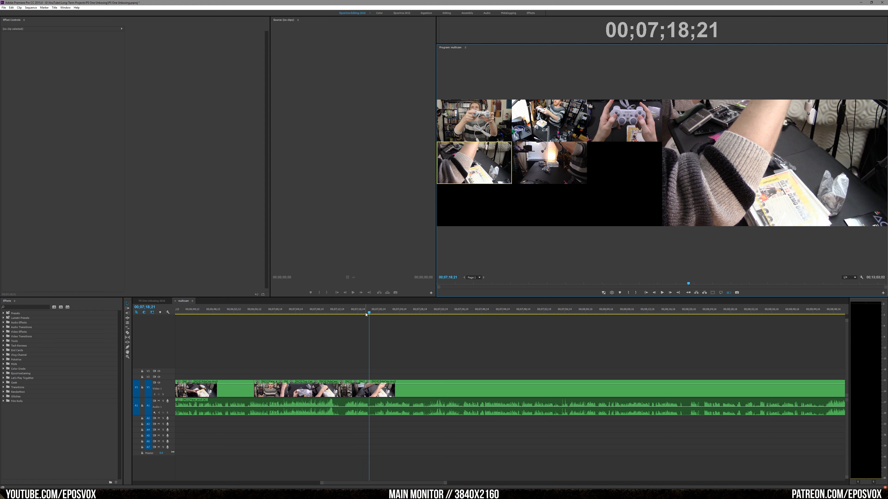
Select the segment at 00;07;18;21, switch it to camera 3, and move the playhead back to 00;07;16;23.
click(371, 382)
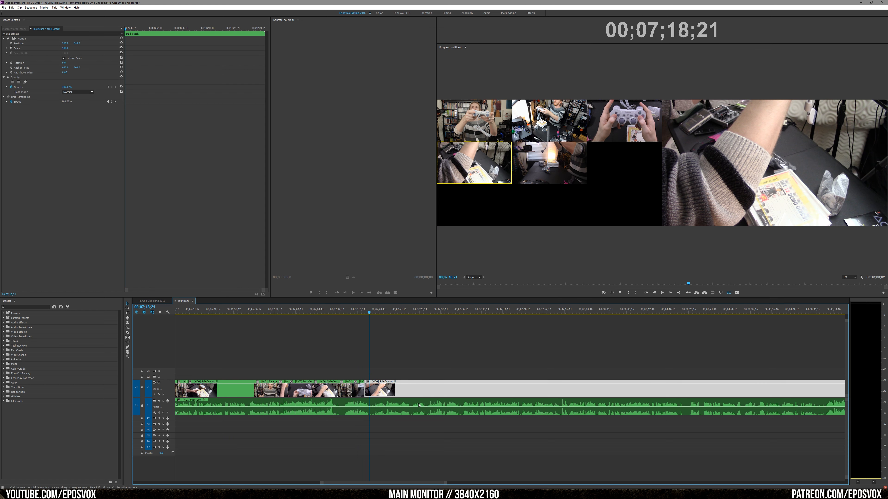
click(412, 358)
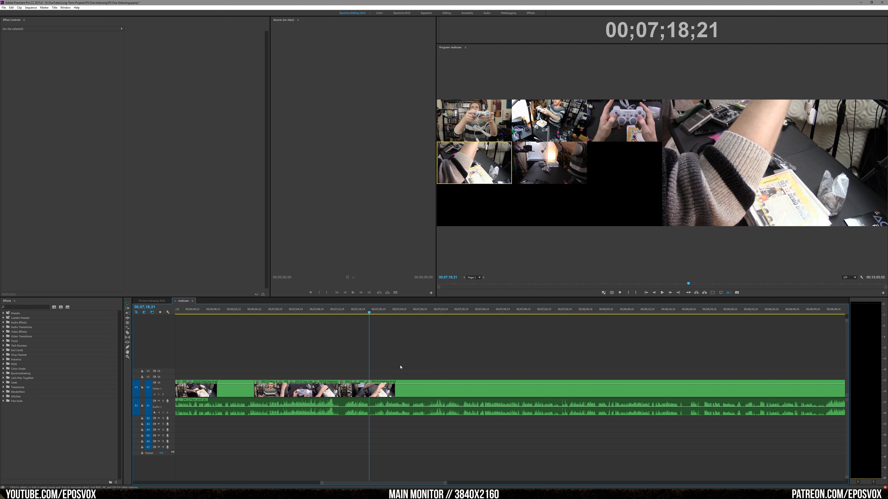
click(409, 390)
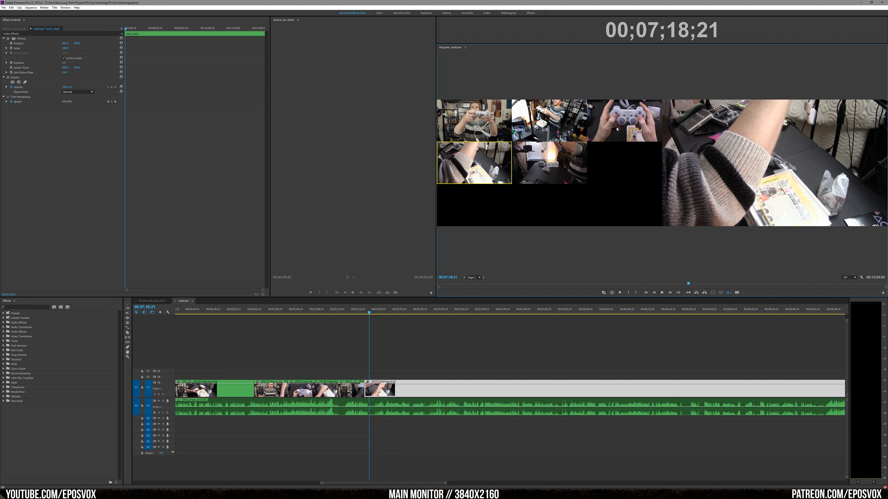
key(3)
click(360, 313)
click(394, 344)
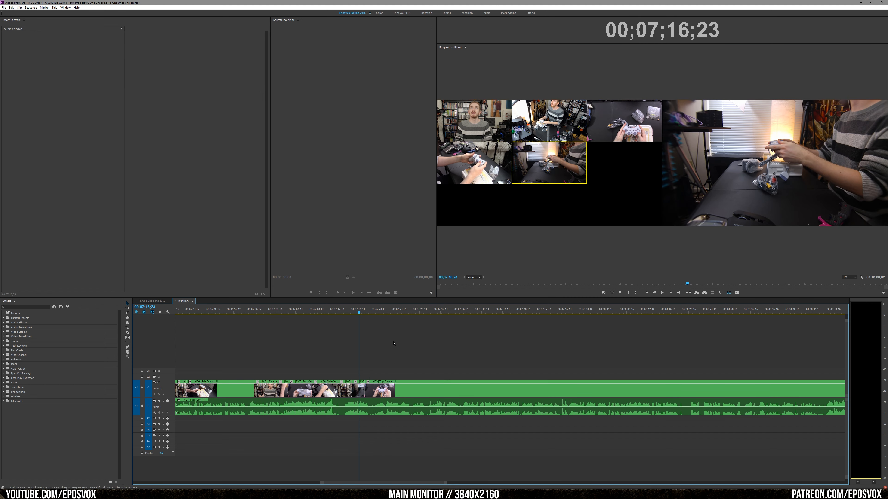
Play from 00;07;16;23 and switch live to camera 3, then to camera 1 by about 00;07;44.
key(space)
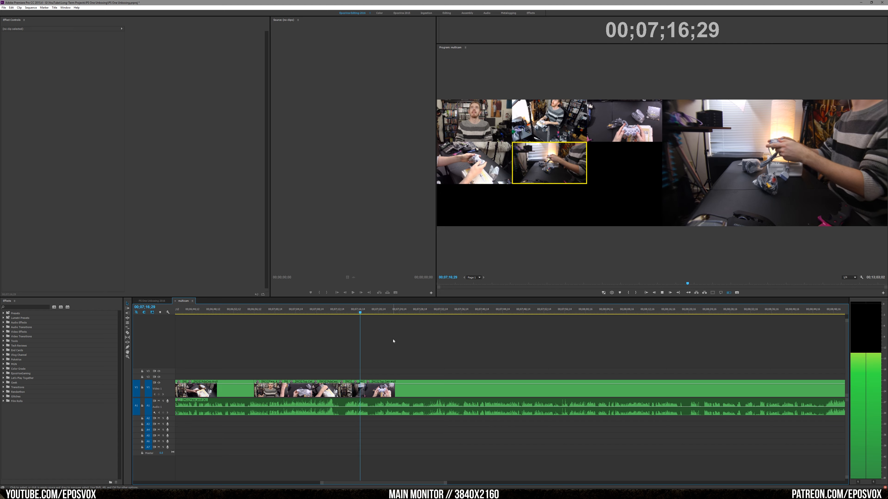
key(3)
click(624, 125)
key(1)
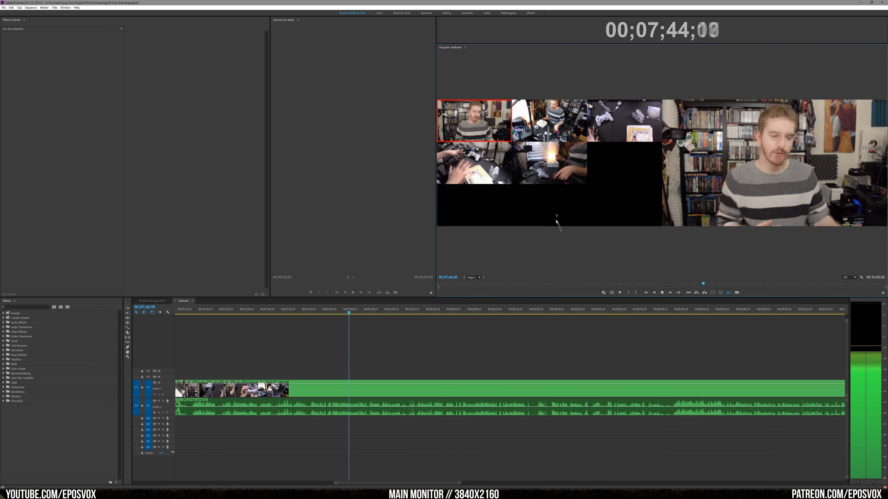
Continue switching live among cameras 4, 1 and 5, end on camera 1 at 00;08;25;06, and save the project.
key(4)
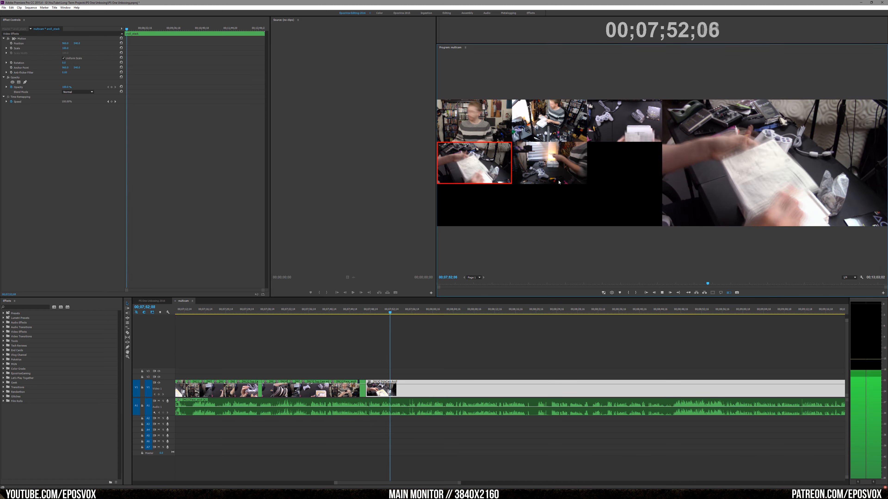
key(1)
key(5)
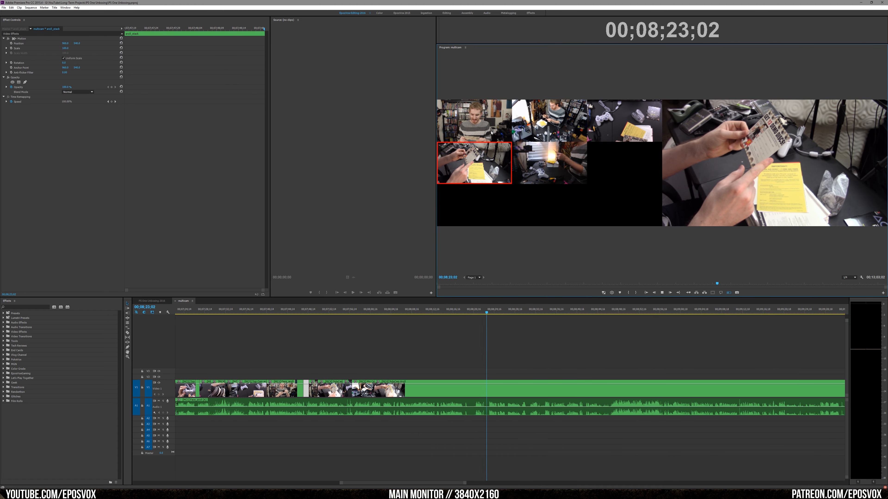
click(491, 133)
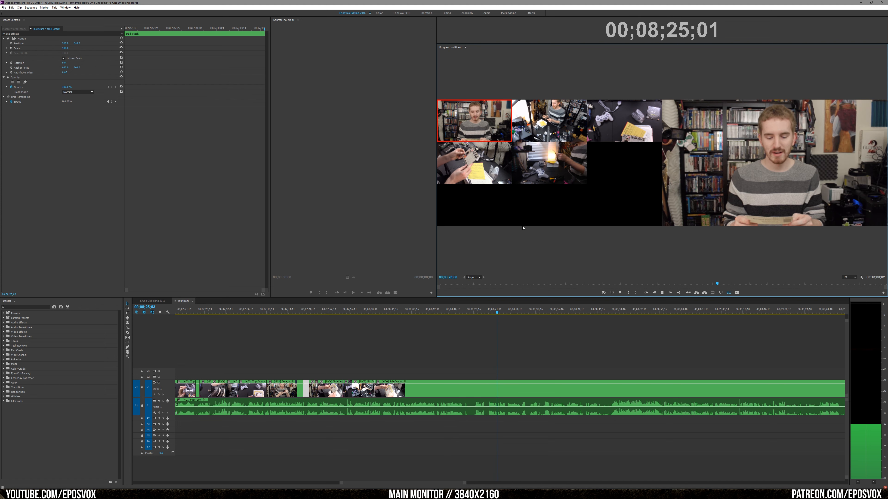
key(space)
key(ctrl+s)
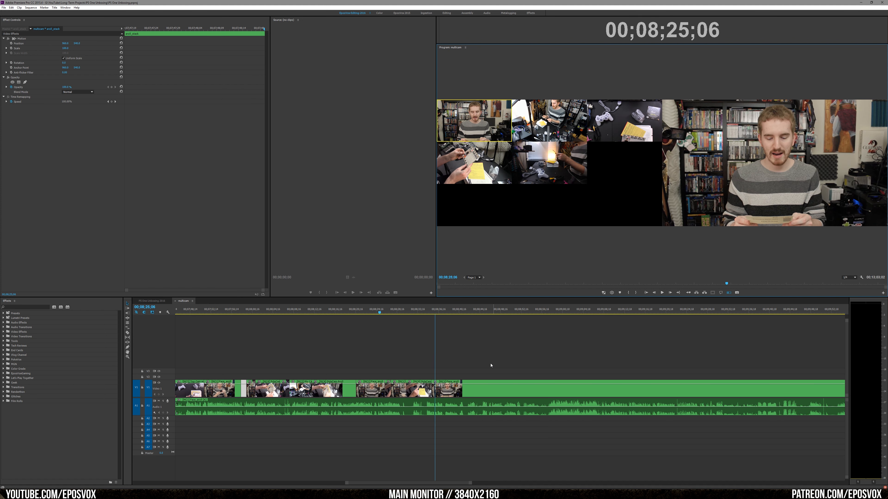
Check the Program monitor's playback resolution options and look over the camera cuts on the timeline around 00;08;25.
click(849, 278)
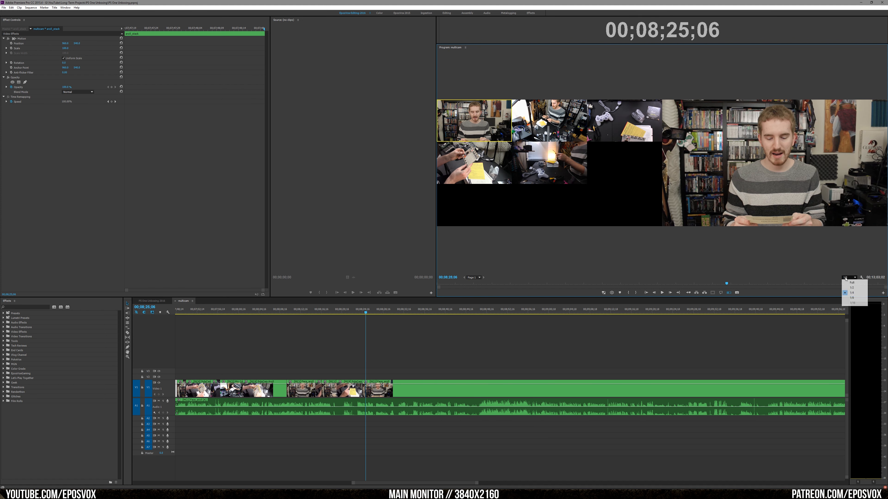
click(816, 267)
scroll(568, 342, up, 5)
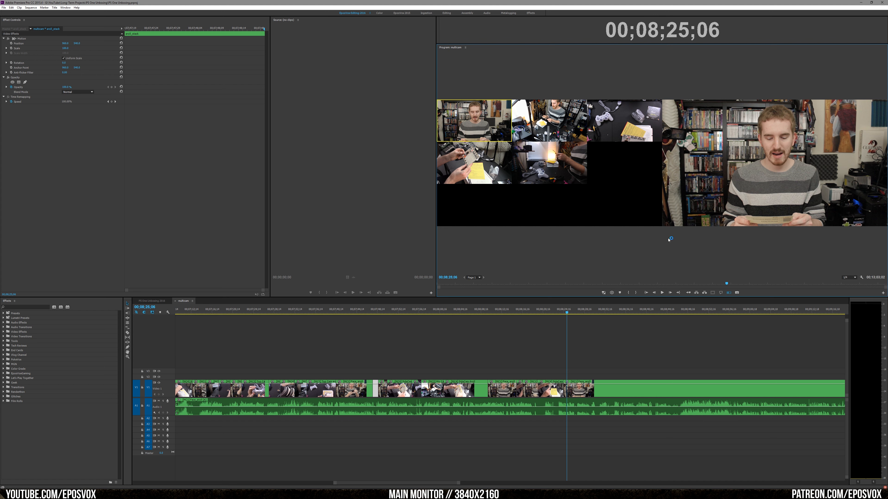
scroll(536, 330, down, 4)
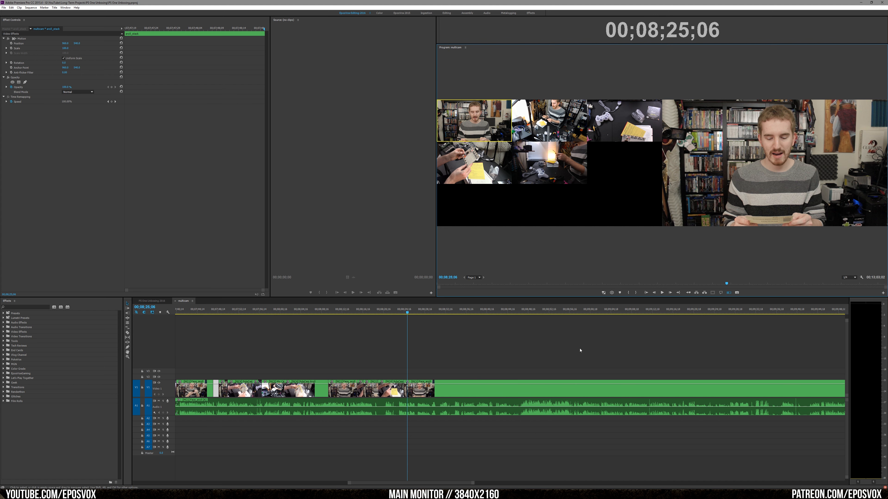
Review the playback resolution choices for the Program monitor, from Full down to 1/8.
click(848, 279)
click(855, 298)
click(848, 277)
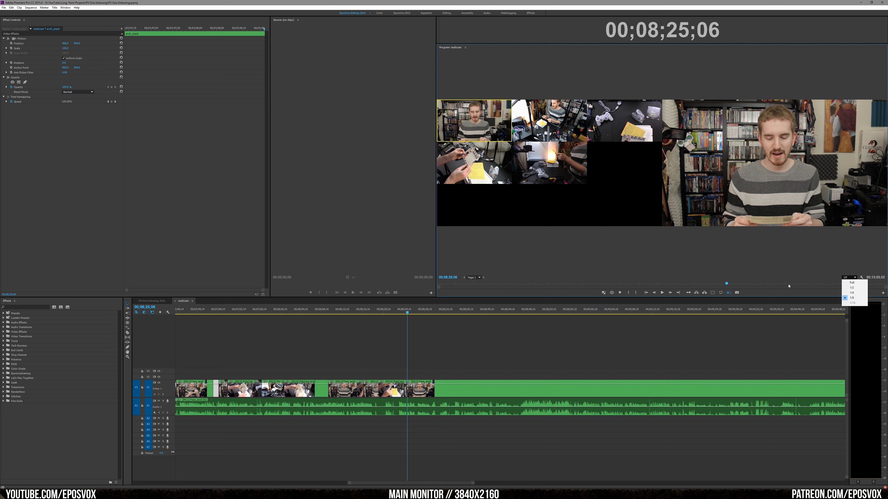
click(673, 252)
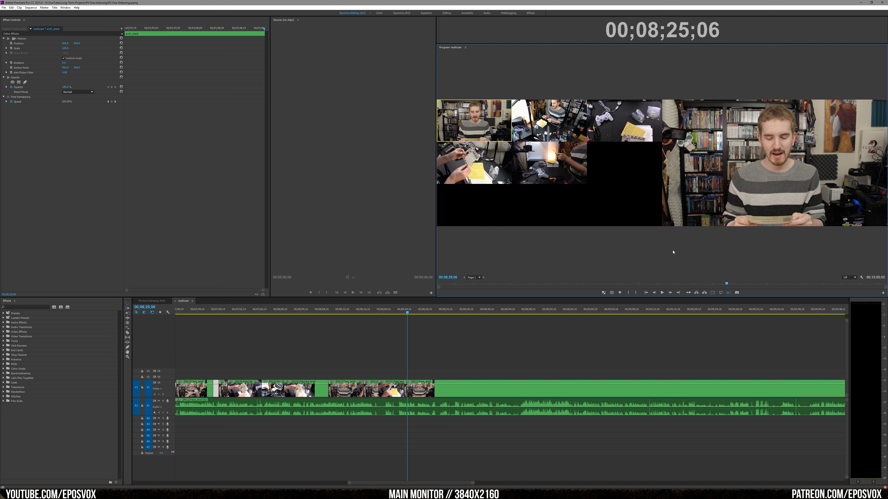
click(852, 278)
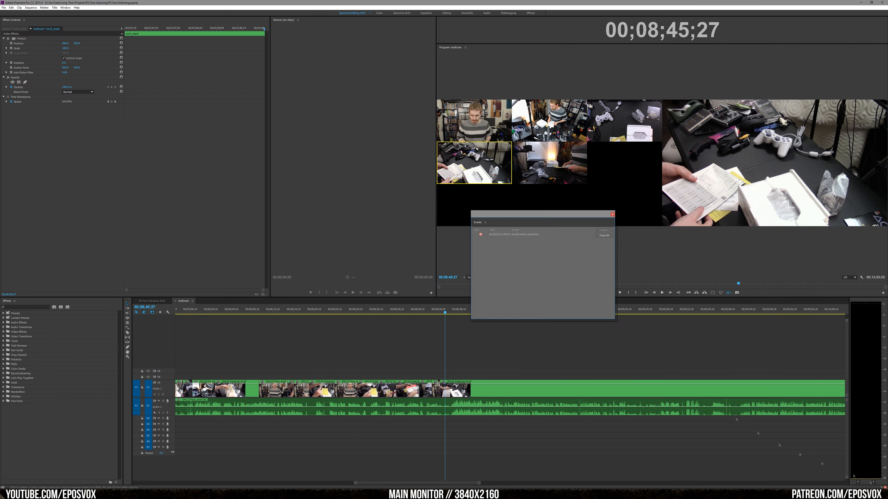
click(849, 278)
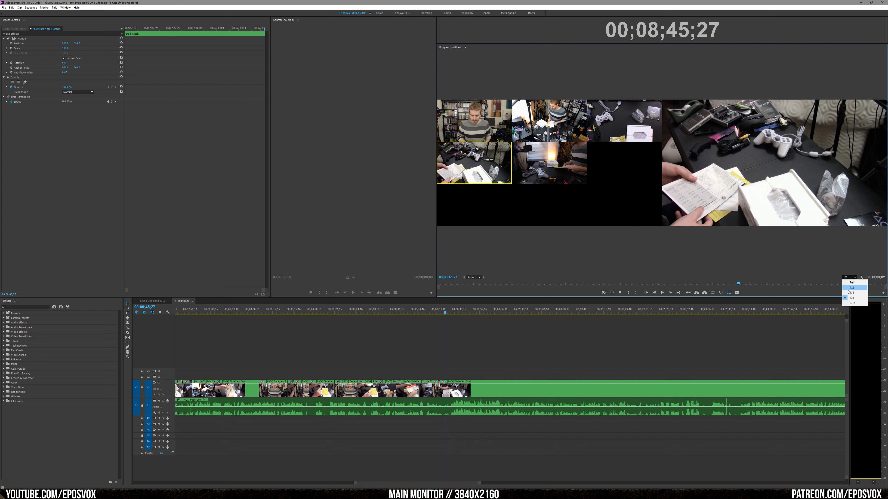
click(848, 294)
Look over the camera cuts across the whole multicam timeline, scrubbing from about 00;03;27;29 to 00;08;54;07.
click(549, 338)
scroll(525, 353, down, 10)
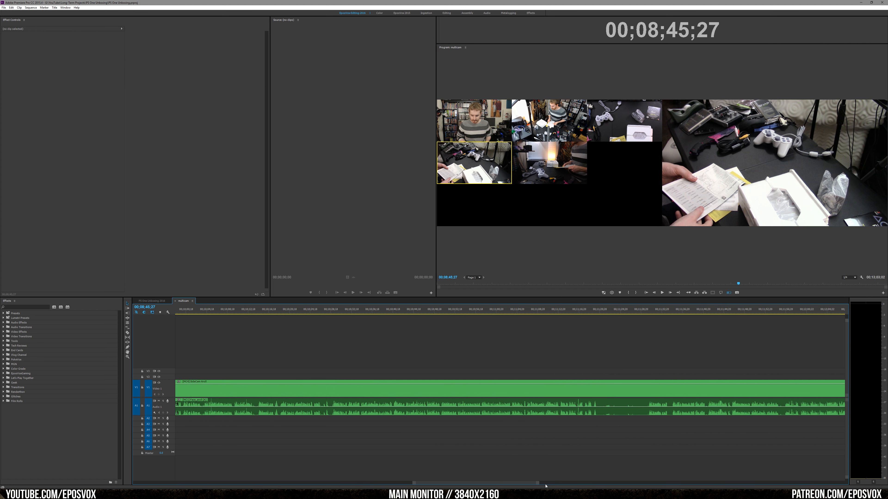
key(minus)
key(minus)
key(minus)
key(minus)
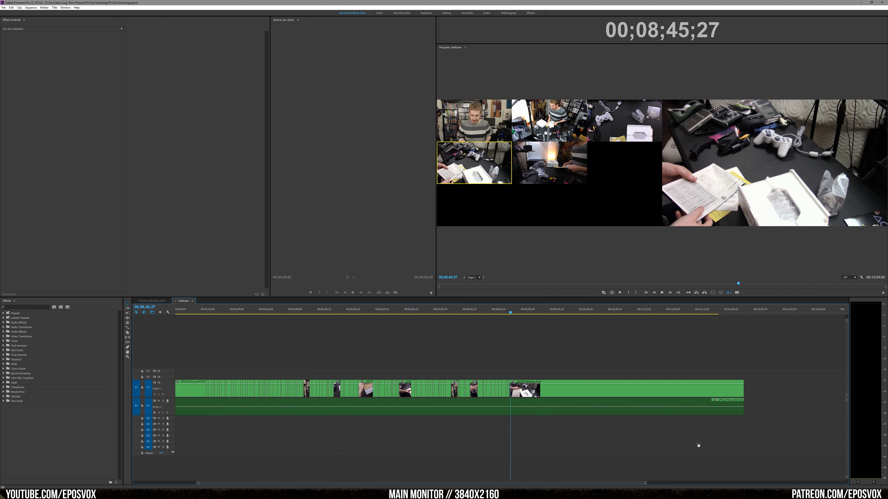
key(equal)
key(equal)
key(equal)
key(equal)
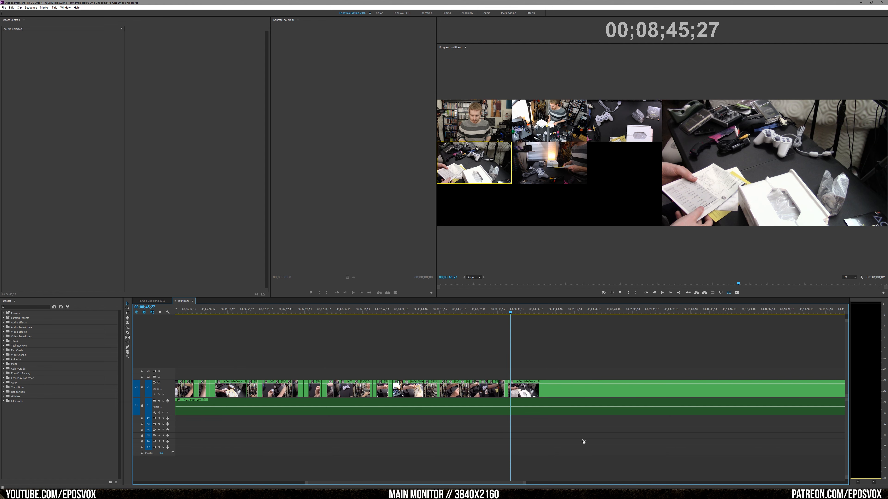
key(minus)
key(minus)
key(minus)
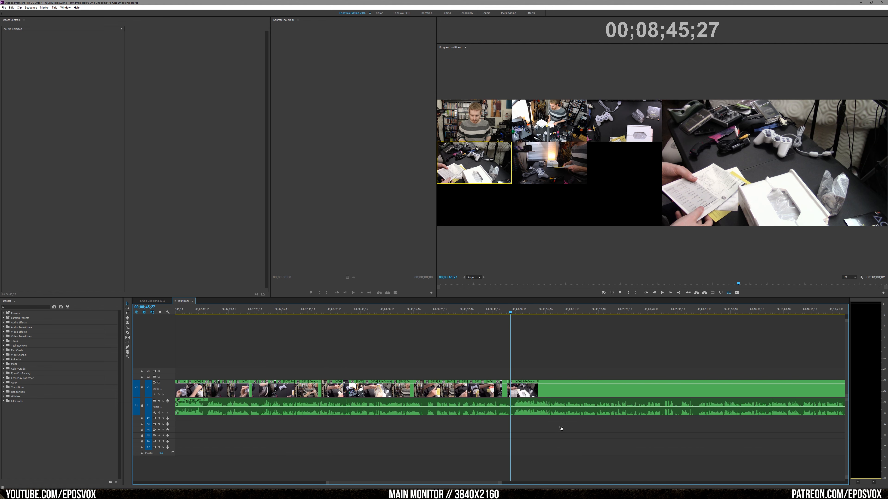
key(minus)
key(minus)
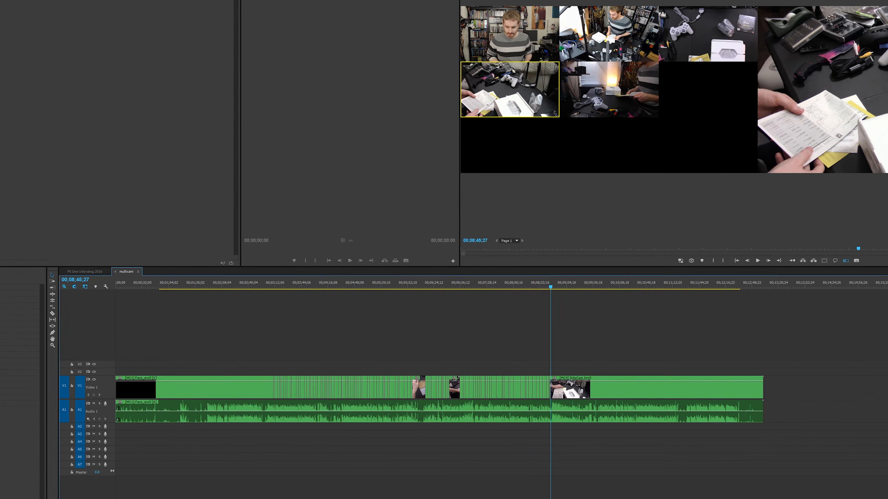
click(229, 204)
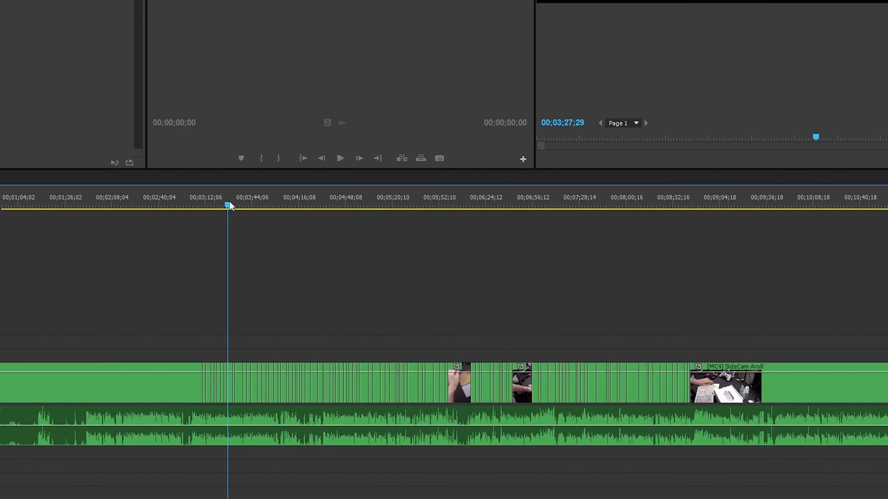
drag(353, 203, 655, 183)
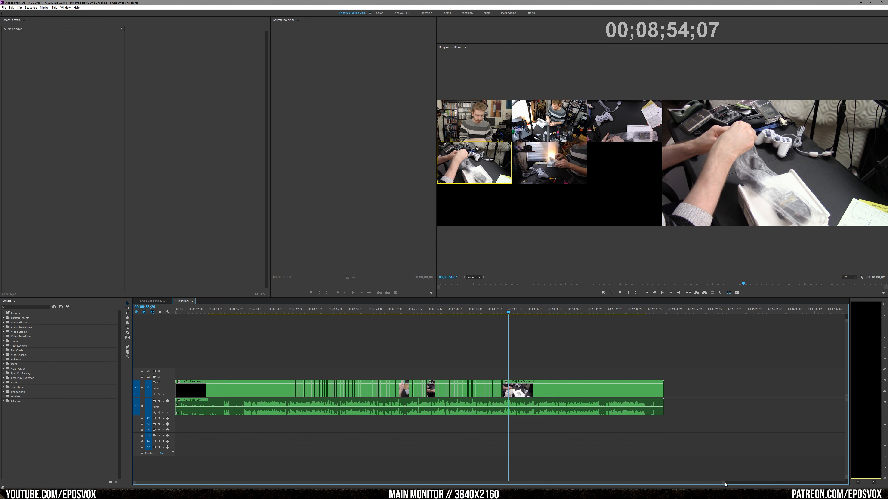
drag(725, 483, 514, 461)
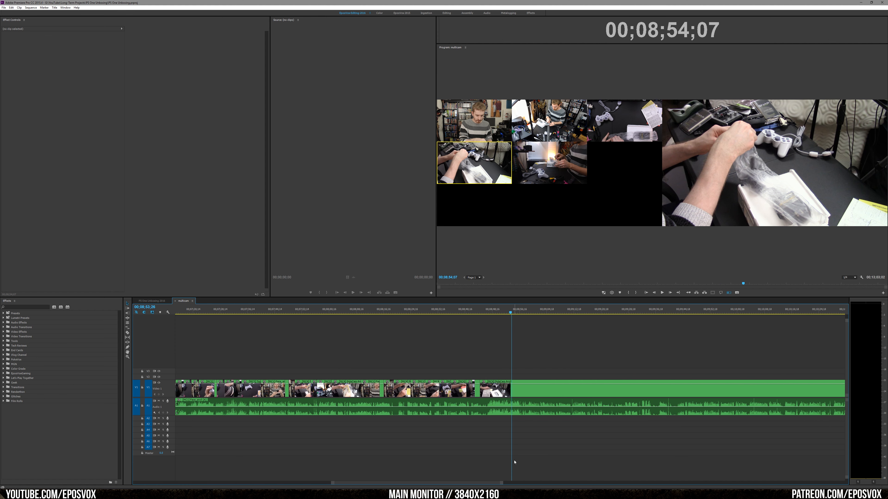
Play from about 00;08;45;29 and switch live among cameras 5, 3, 4 and 2, reaching camera 1 by about 00;09;19.
click(484, 308)
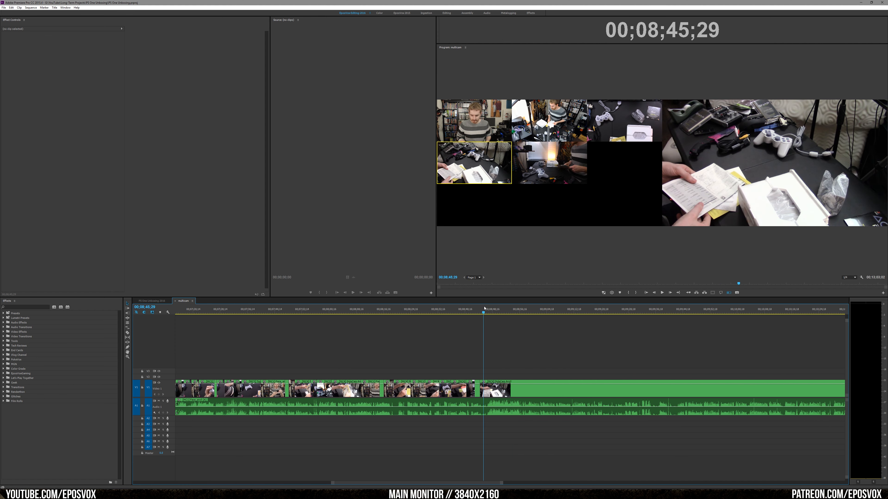
key(space)
click(549, 162)
click(624, 121)
click(549, 163)
key(space)
click(479, 309)
key(space)
click(615, 126)
click(545, 162)
click(499, 164)
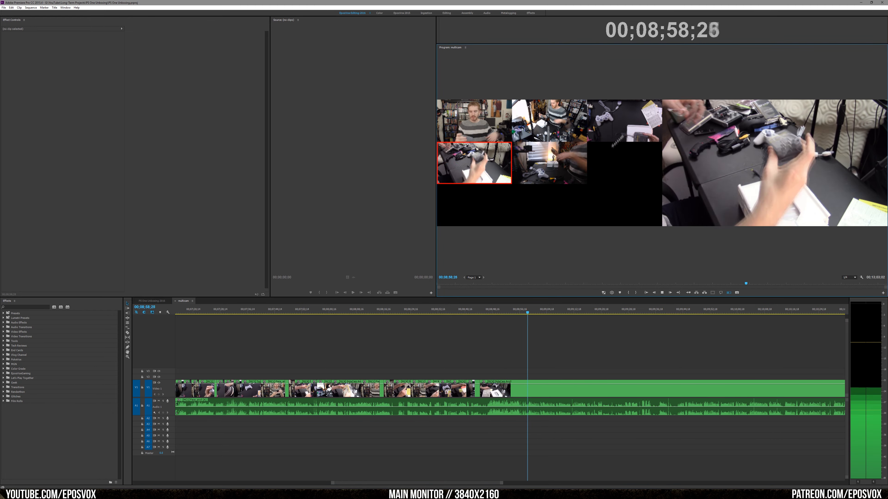
click(541, 127)
click(486, 126)
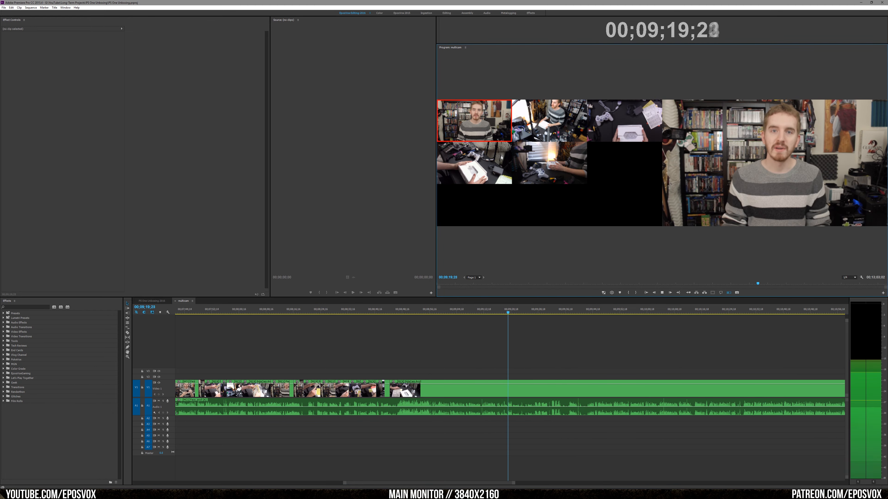
Continue switching live among cameras 4, 3 and 1, and stop on camera 1 at 00;10;31;19.
click(489, 158)
click(617, 136)
click(493, 158)
click(486, 130)
click(615, 129)
click(490, 164)
click(615, 126)
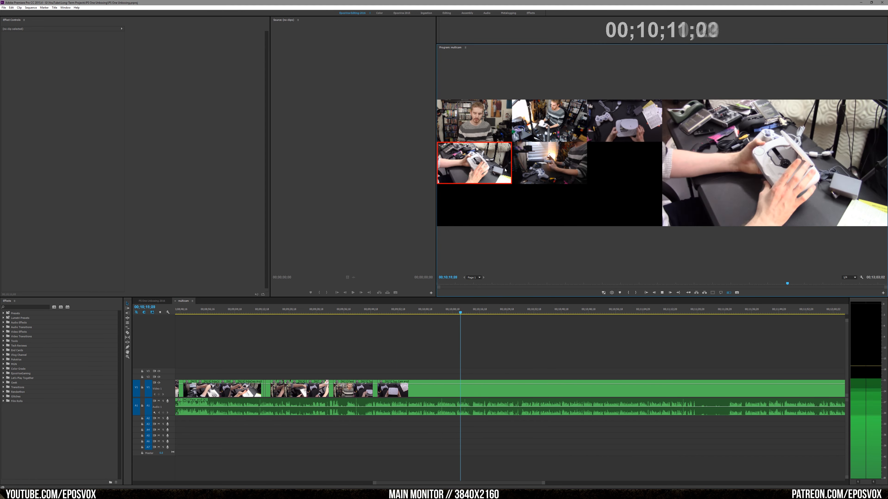
click(627, 115)
key(1)
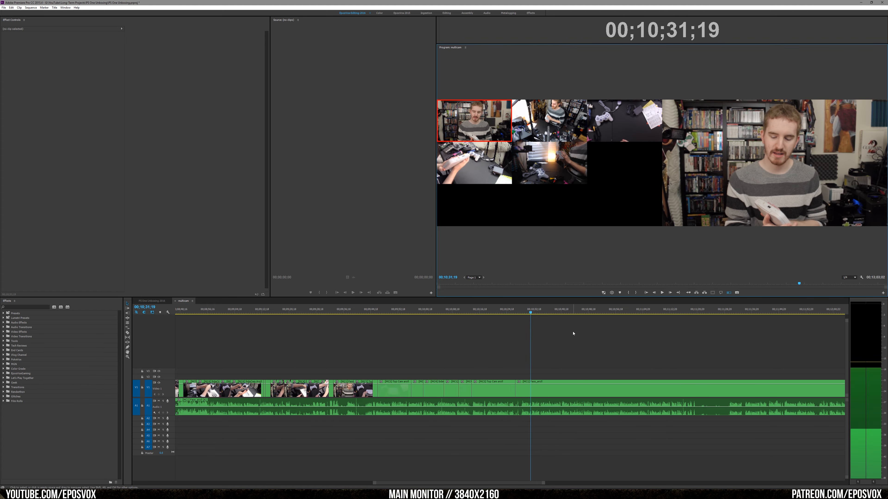
Resume live switching through cameras 3, 1 and 4, end on camera 1 at 00;11;48;11, and save the project.
click(622, 123)
click(486, 122)
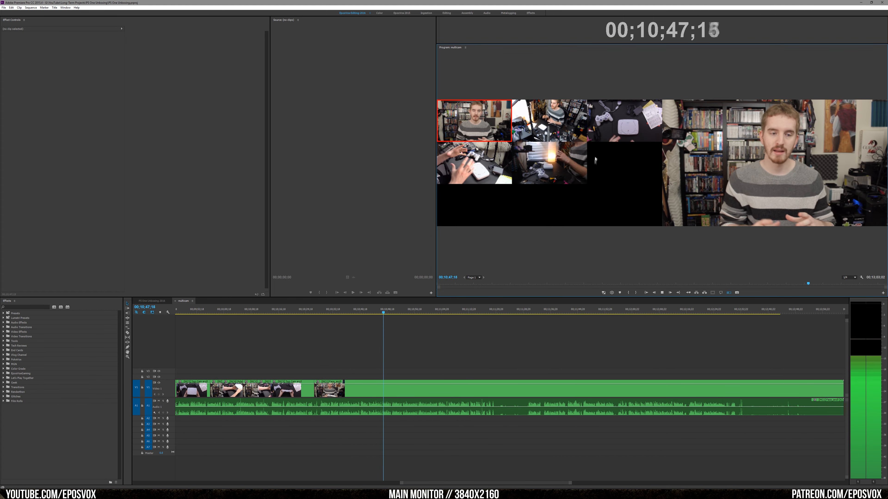
click(484, 160)
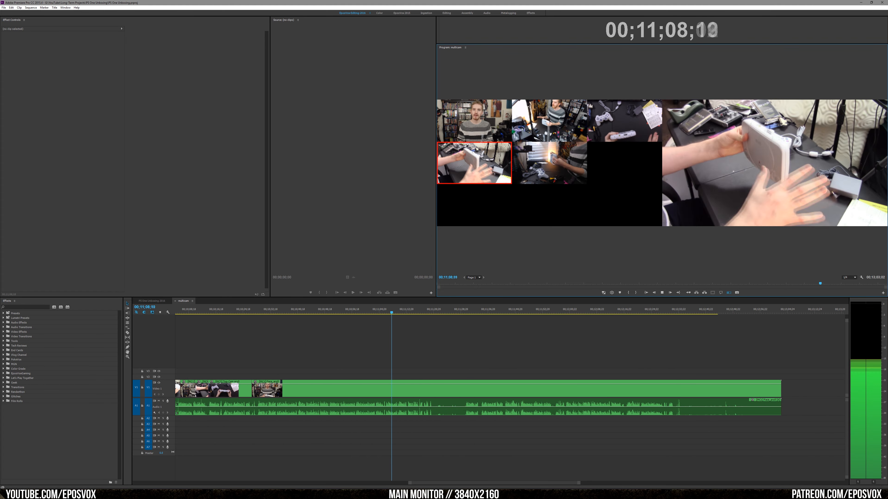
key(1)
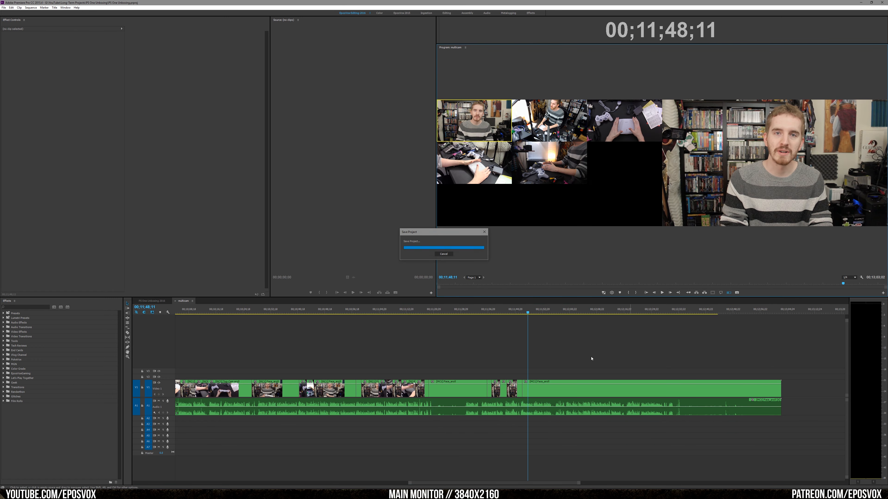
Switch live among cameras 2, 3, 1 and 4, stop on camera 1 at 00;12;31;15, and save the project.
click(562, 126)
click(604, 134)
key(1)
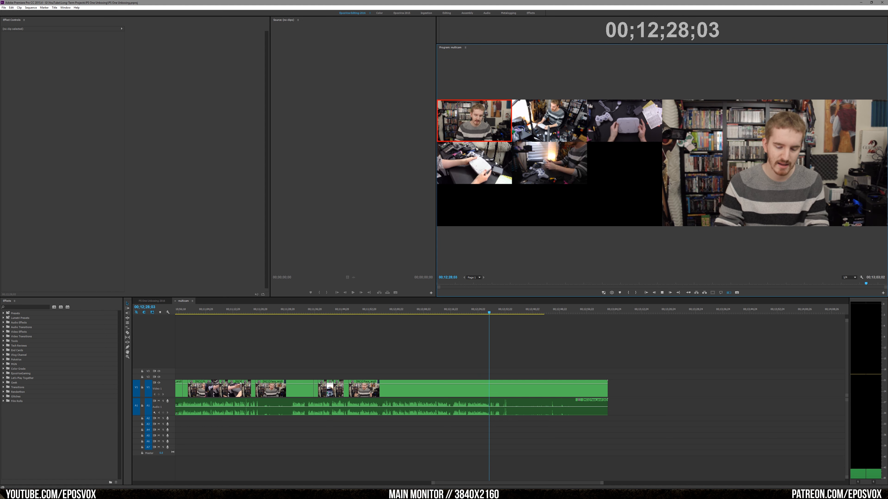
click(483, 162)
click(484, 124)
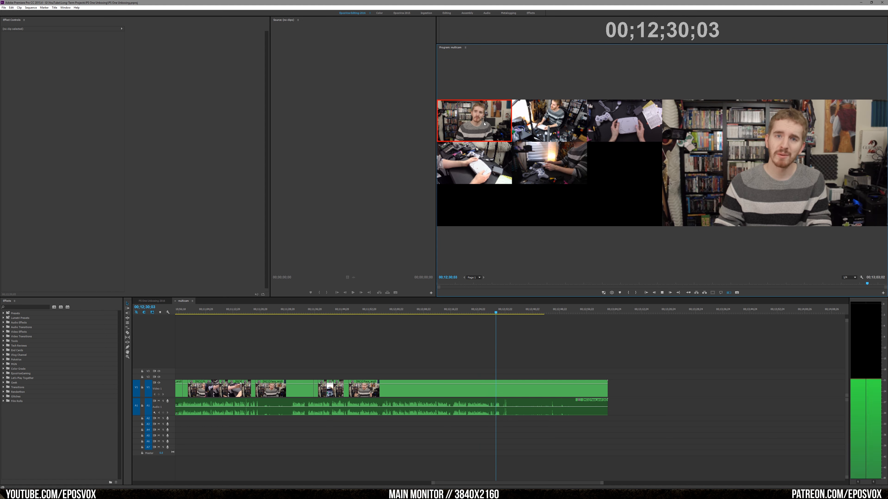
click(667, 370)
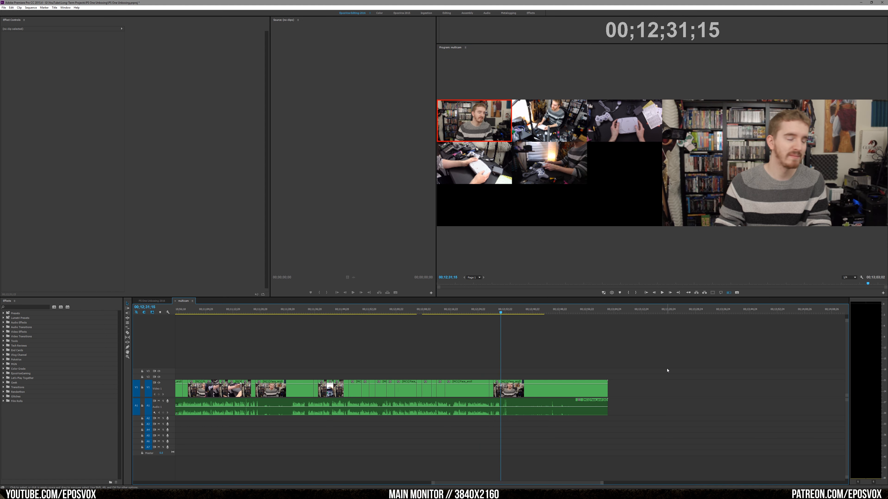
key(ctrl+s)
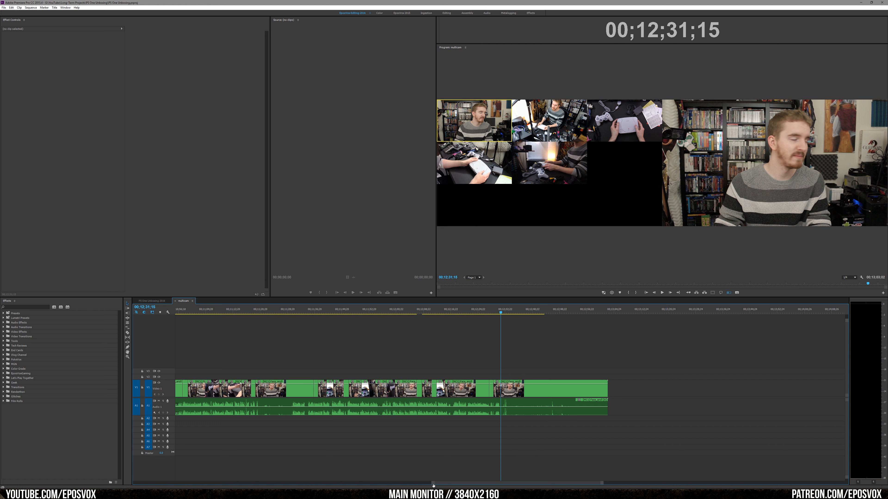
Move the playhead to 00;11;27;06, turn off the multi-camera view, and close the multicam sequence.
drag(433, 484, 105, 455)
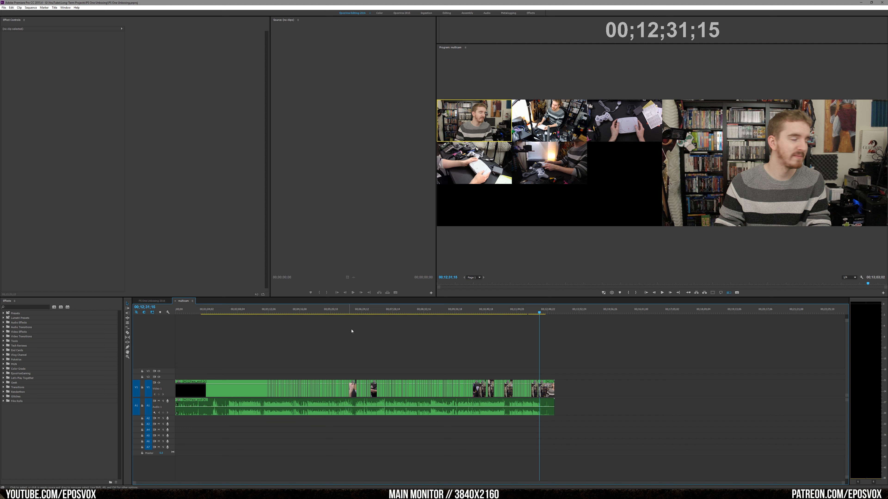
drag(500, 312, 507, 311)
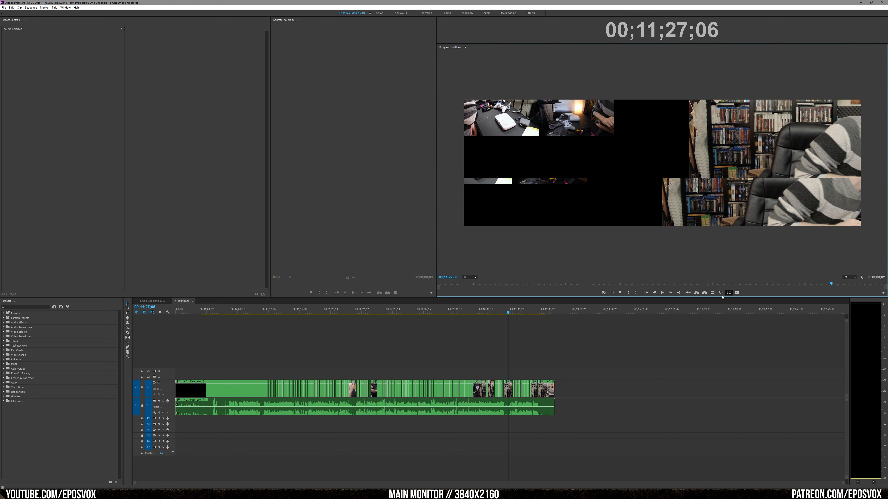
click(730, 294)
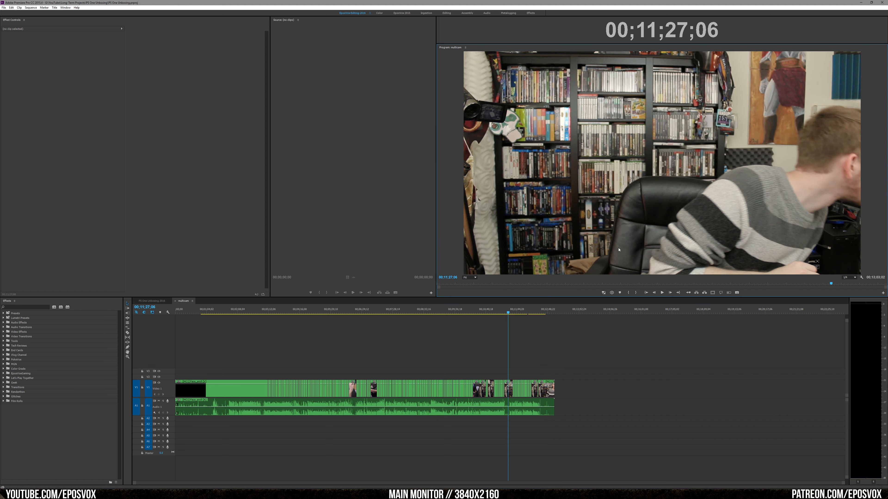
click(176, 302)
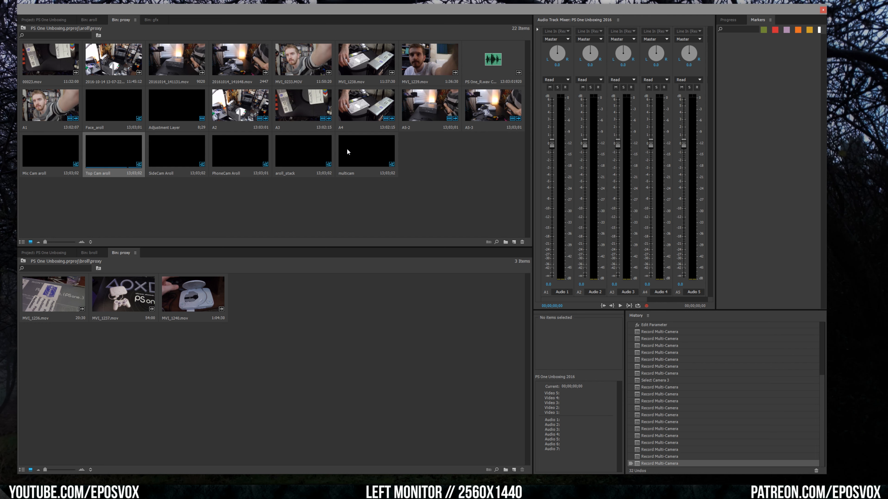
Place the multicam sequence from the proxy bin at the start of V1 and A1 in PS One Unboxing 2016, and expand track Audio 1.
drag(346, 148, 348, 150)
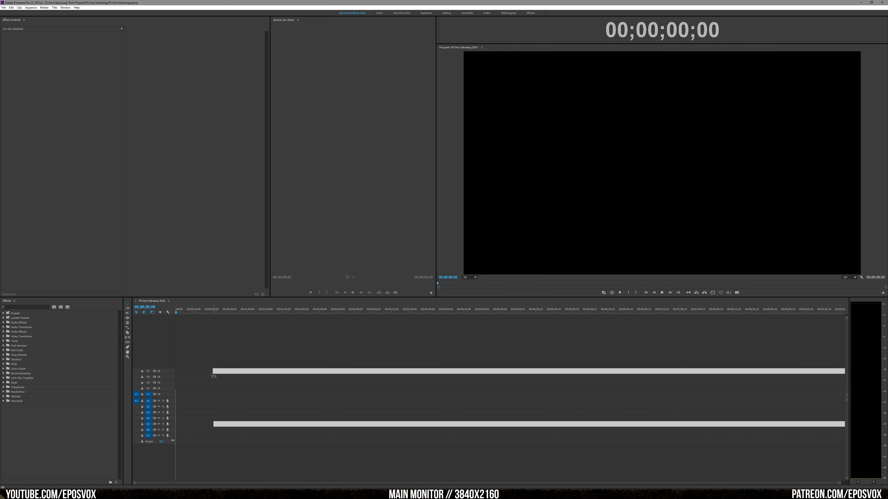
drag(213, 370, 171, 404)
double_click(172, 401)
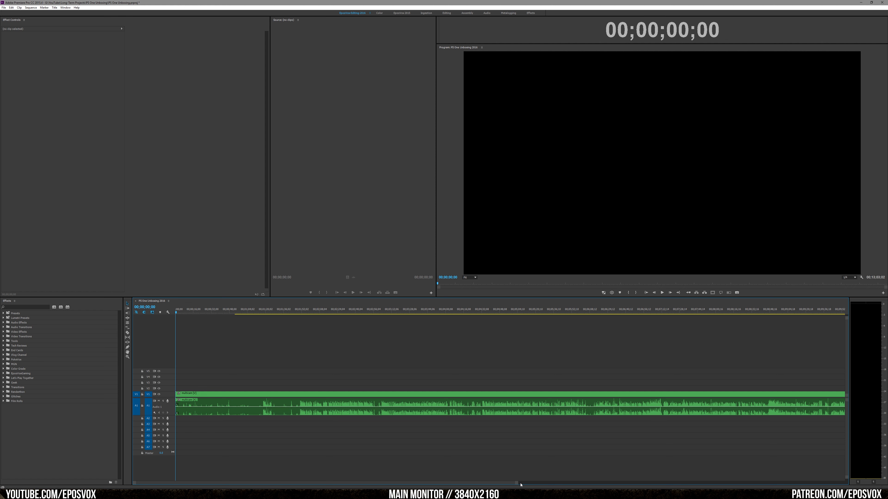
Scrub through the nested multicam clip to about 00;08;43;09 to check the camera changes.
drag(363, 314, 548, 324)
scroll(589, 361, down, 3)
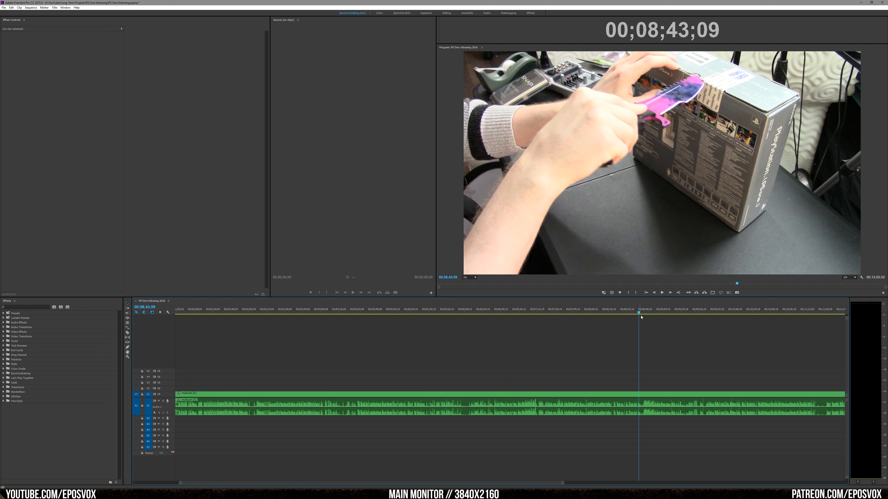
scroll(667, 374, down, 5)
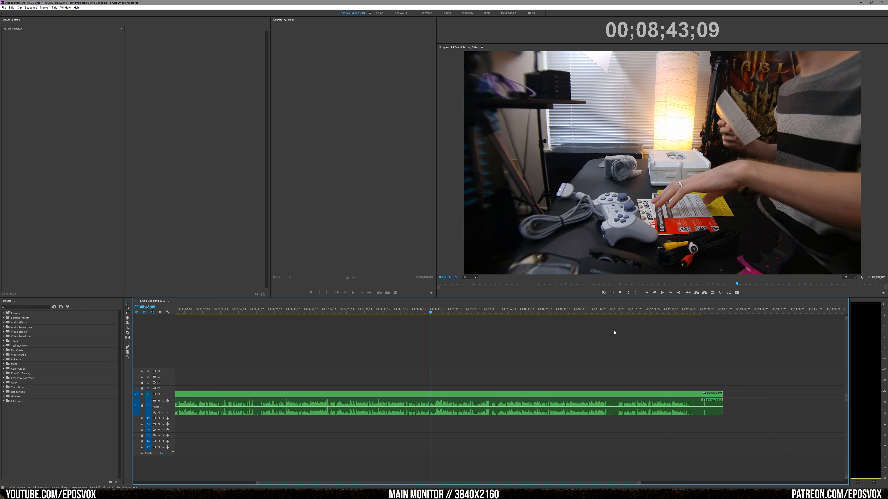
scroll(465, 381, up, 8)
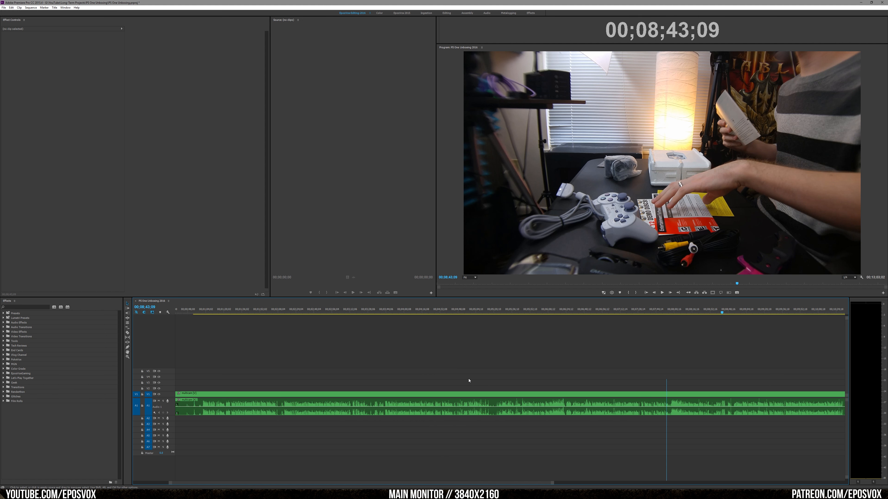
scroll(469, 380, down, 2)
scroll(470, 379, up, 2)
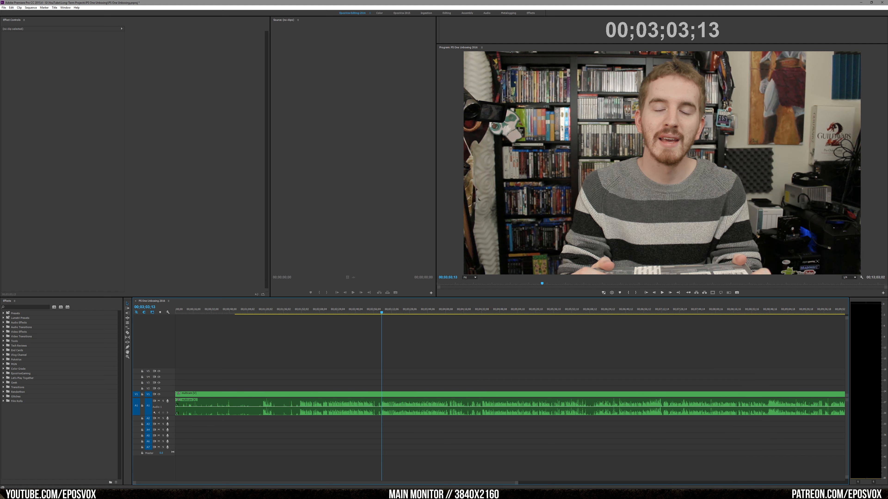
Split the nested multicam clip at 00;03;03;05, delete everything before it, close the gap, and play the new beginning.
drag(517, 483, 396, 462)
drag(511, 312, 510, 312)
key(c)
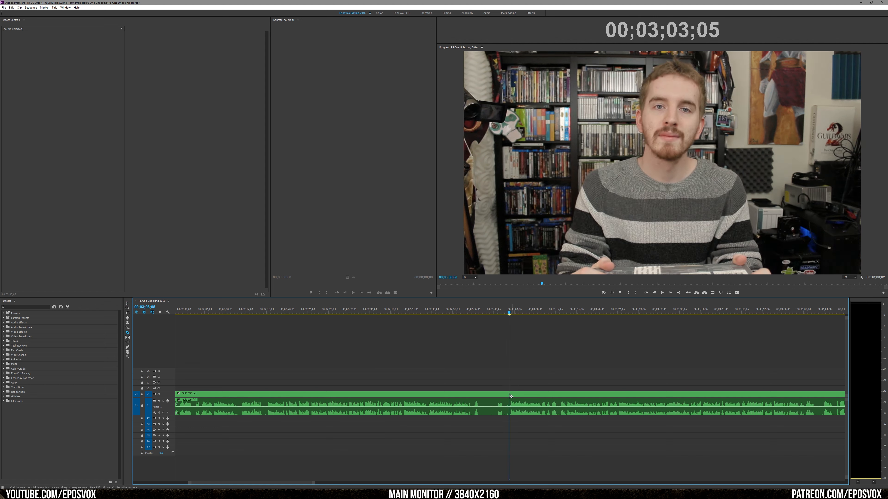
key(v)
click(496, 396)
key(Delete)
scroll(376, 393, up, 10)
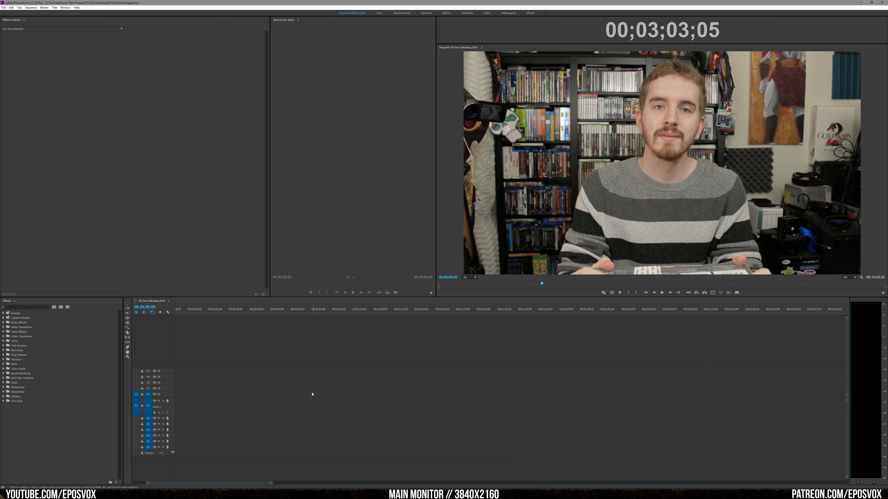
click(210, 400)
key(Delete)
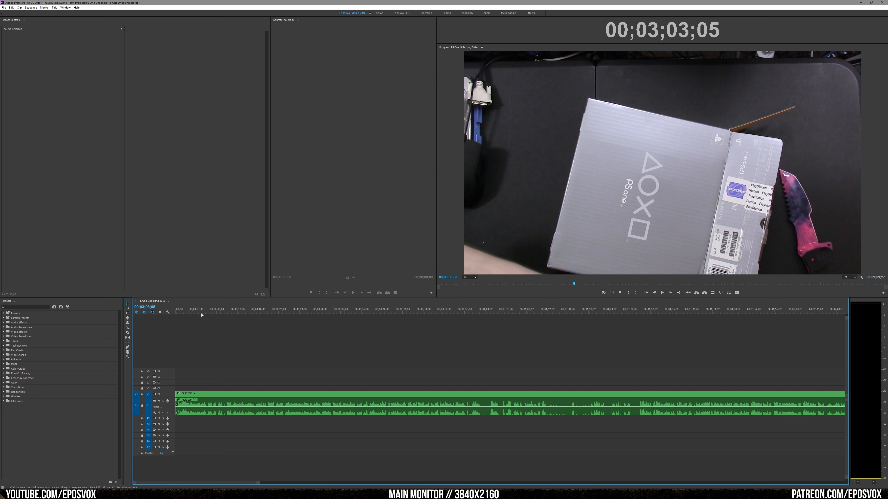
key(Home)
key(space)
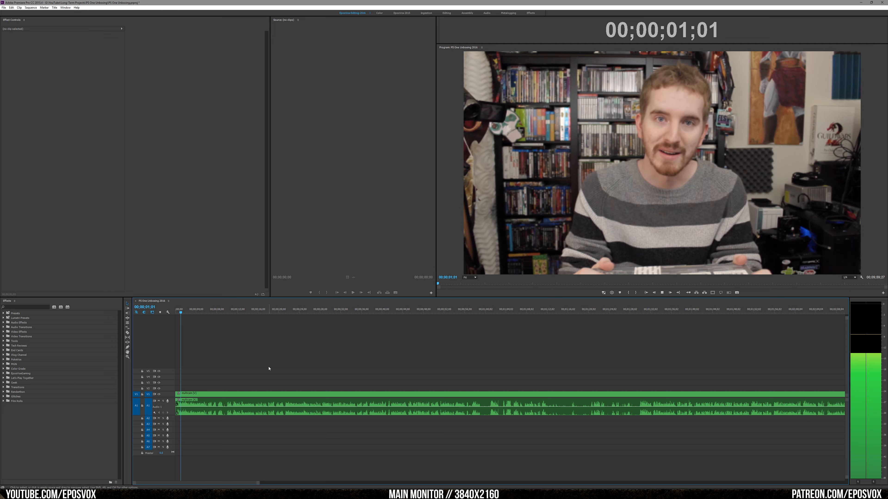
Split the nested multicam clip at 00;09;28;07 and delete the remainder after the cut.
scroll(277, 371, down, 10)
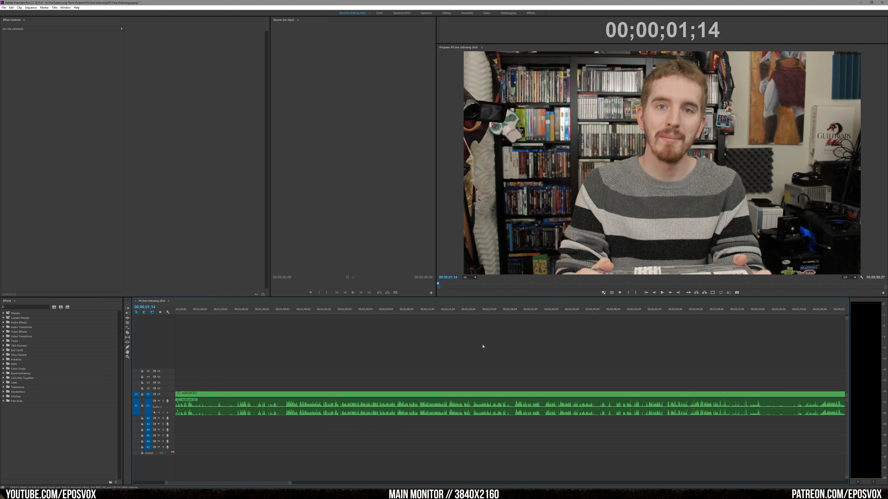
scroll(498, 346, down, 15)
click(498, 311)
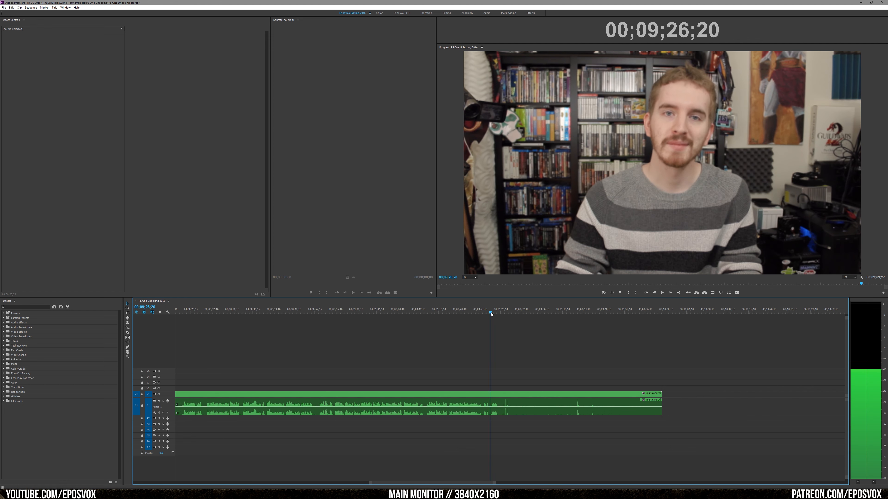
key(space)
key(c)
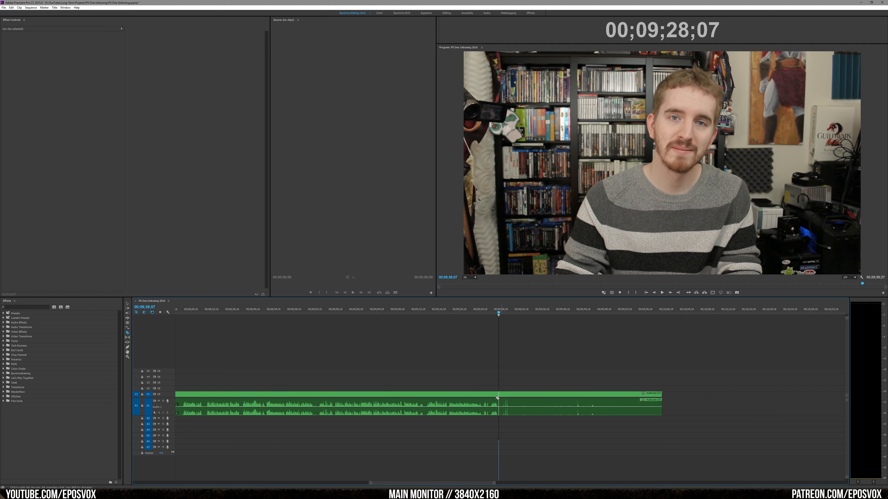
click(507, 402)
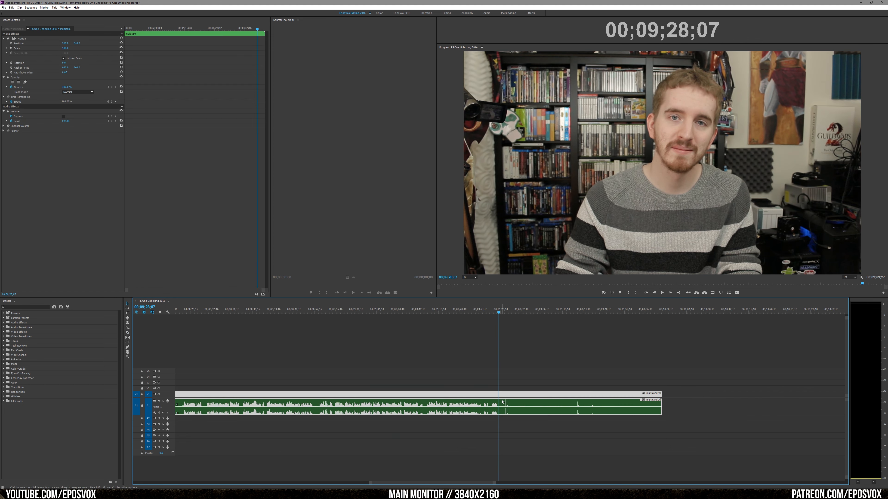
click(500, 400)
key(v)
click(525, 405)
key(Delete)
scroll(489, 413, down, 8)
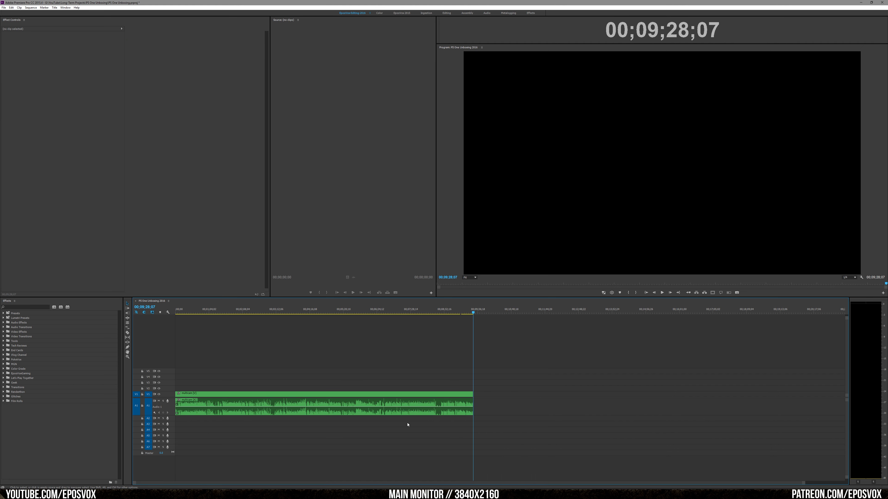
Scrub through the trimmed clip from the start to about 00;03;02;29 to review the camera changes.
drag(362, 311, 173, 312)
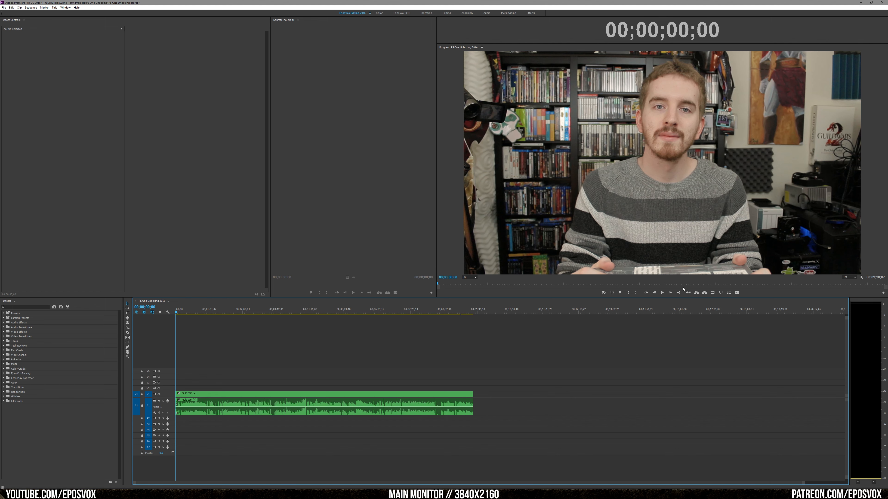
key(equal)
key(equal)
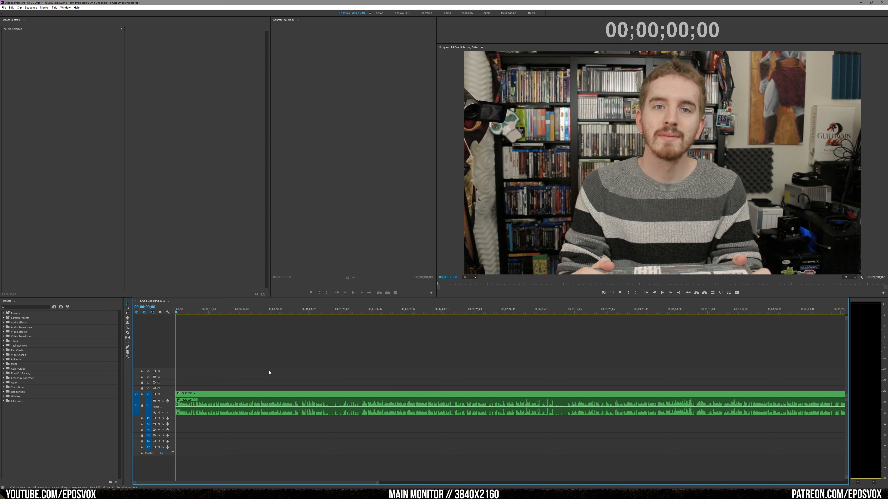
drag(308, 317, 336, 318)
key(space)
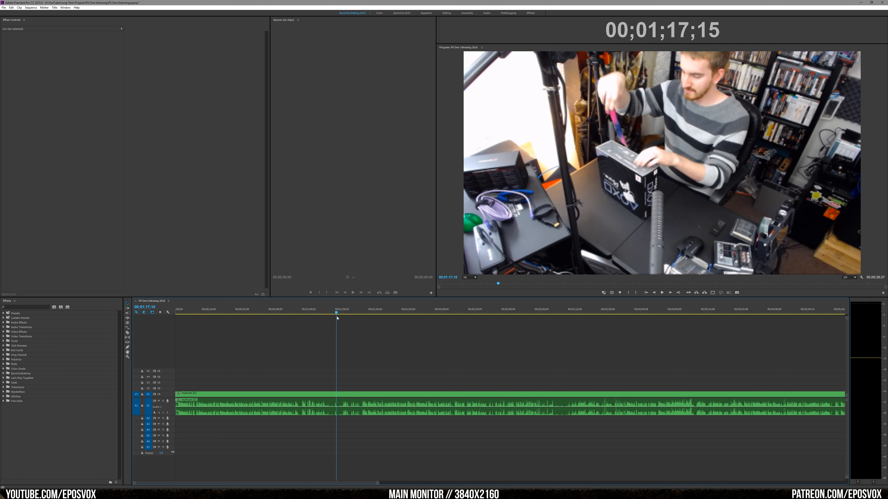
mouse_move(558, 316)
mouse_down()
mouse_move(550, 314)
mouse_move(574, 315)
mouse_move(556, 315)
mouse_up()
scroll(616, 352, down, 5)
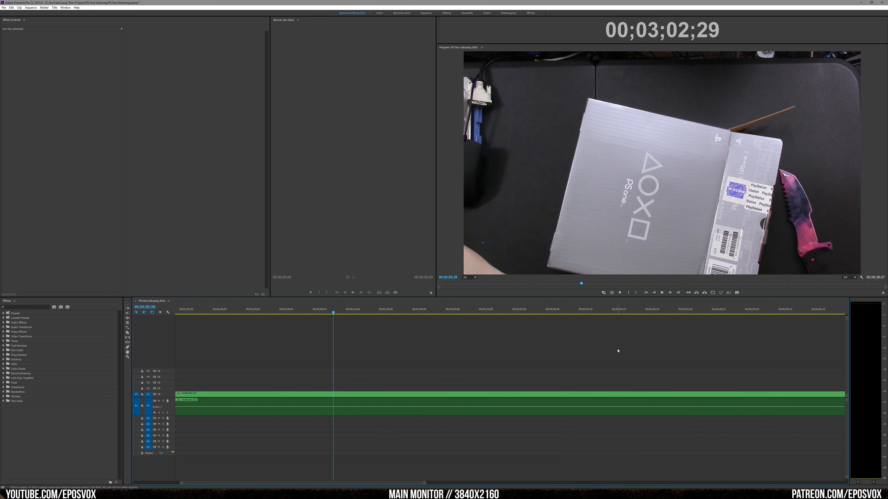
scroll(616, 353, down, 8)
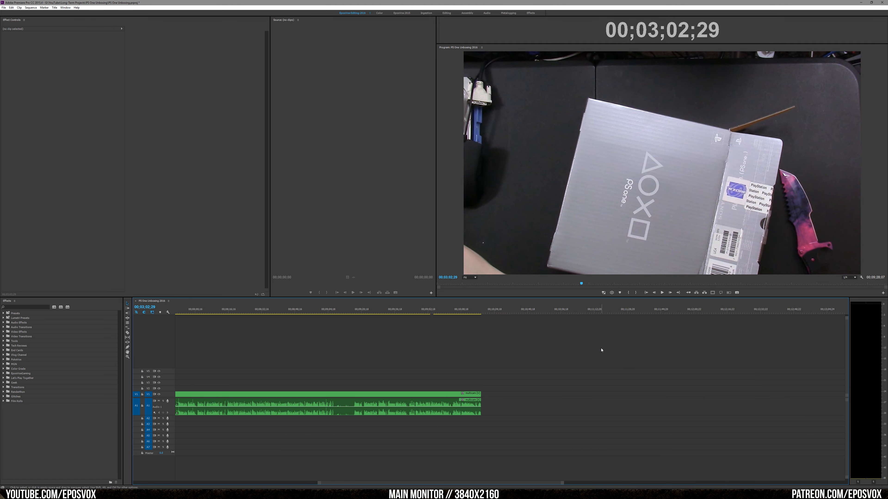
scroll(590, 361, up, 12)
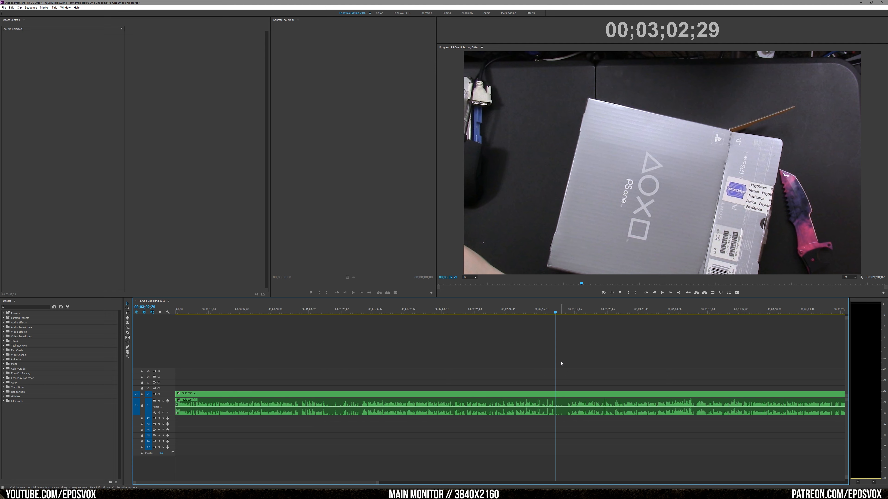
Play the sequence from the start, skip ahead, and inspect the footage up to 00;02;52;21.
key(Home)
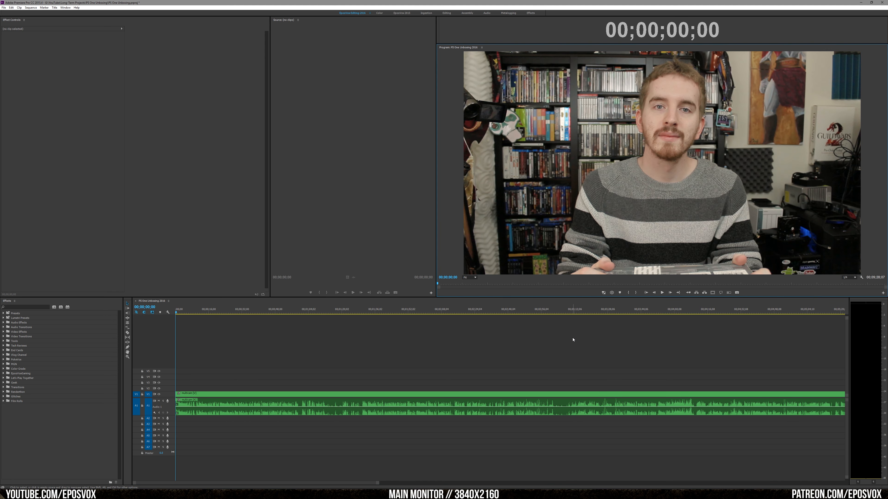
key(space)
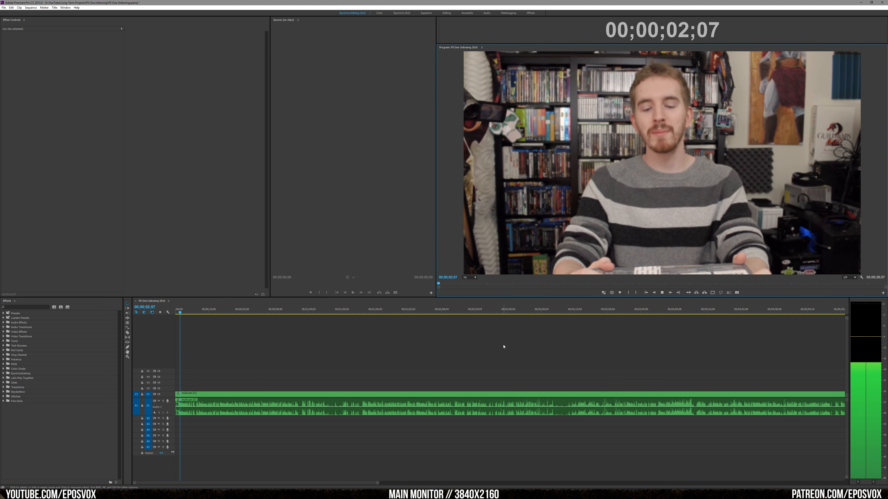
key(space)
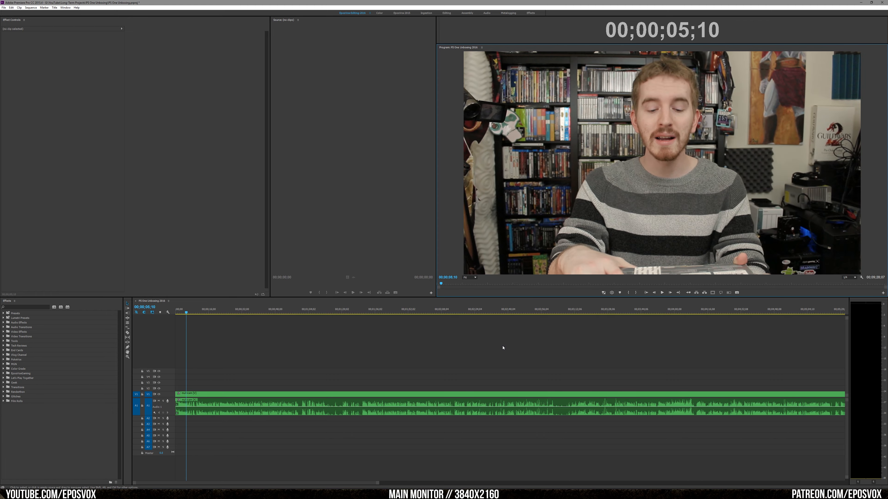
key(equal)
key(space)
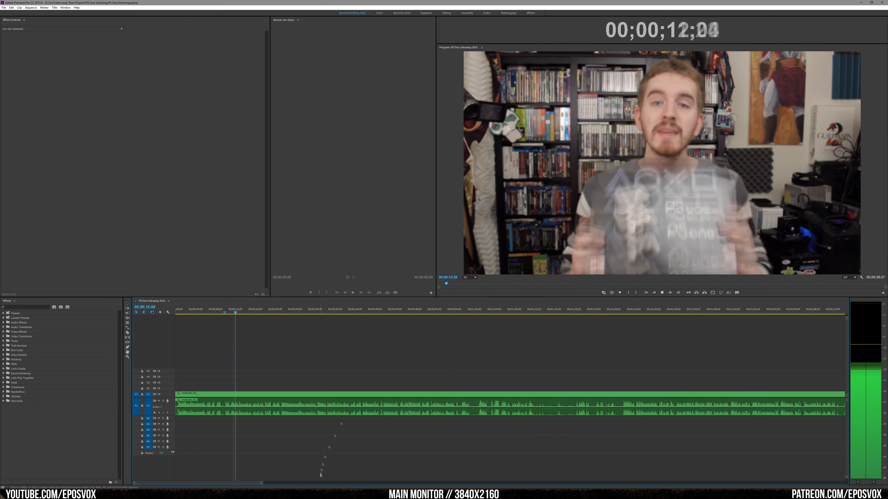
click(595, 314)
key(space)
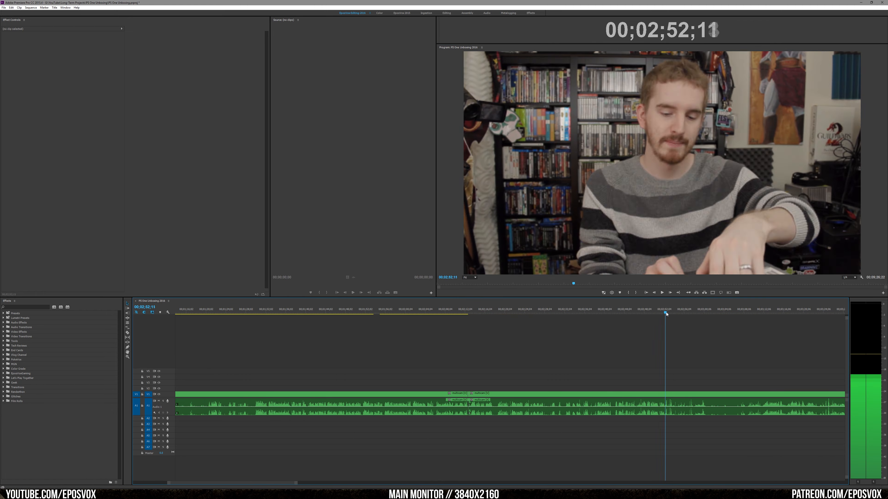
key(space)
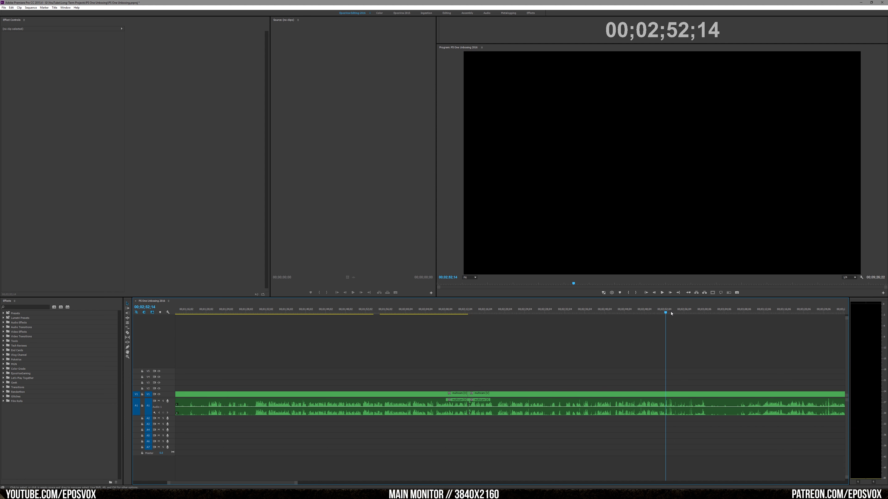
drag(668, 313, 667, 313)
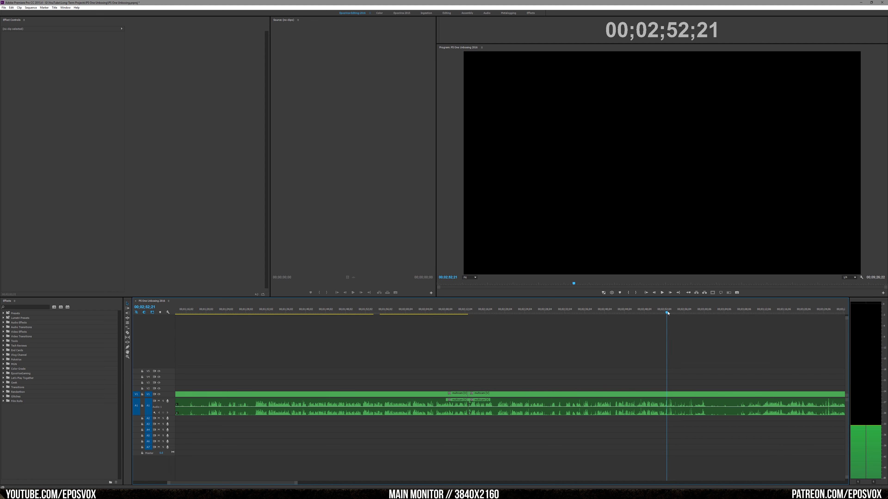
Open the nested multicam sequence, inspect the footage back to 00;05;54;26, and close it to return to PS One Unboxing 2016.
double_click(673, 396)
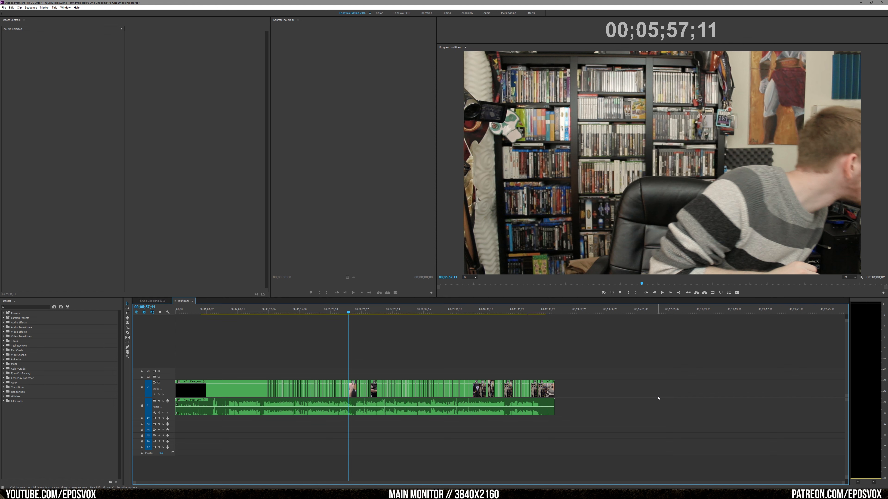
drag(843, 483, 508, 474)
drag(511, 313, 454, 310)
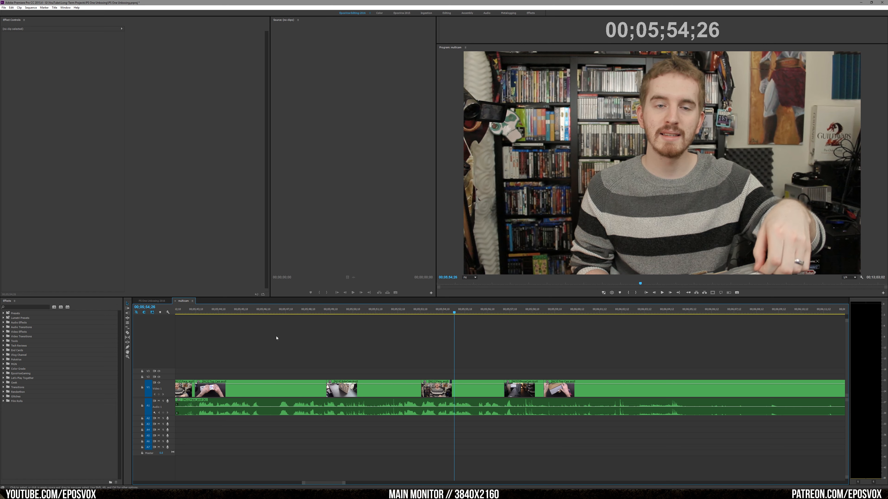
click(174, 301)
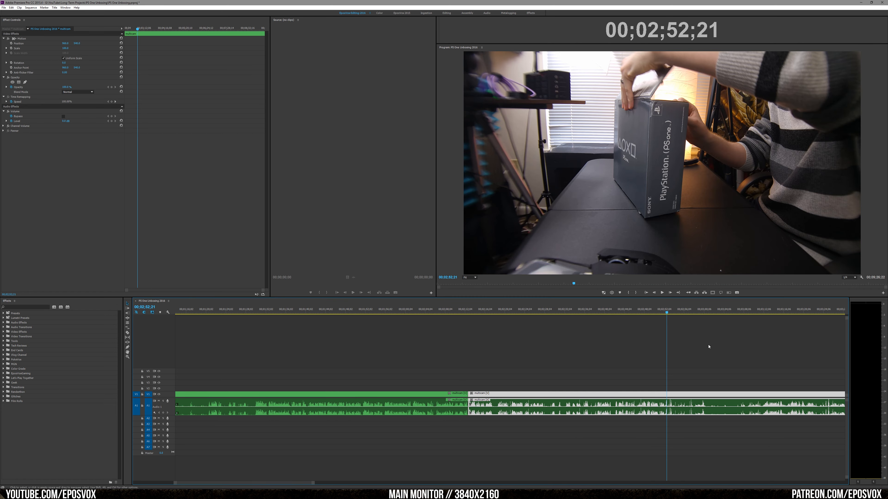
Split the clip on both sides of the quiet passage before 00;03;11;19 and ripple-delete that passage.
drag(667, 311, 673, 327)
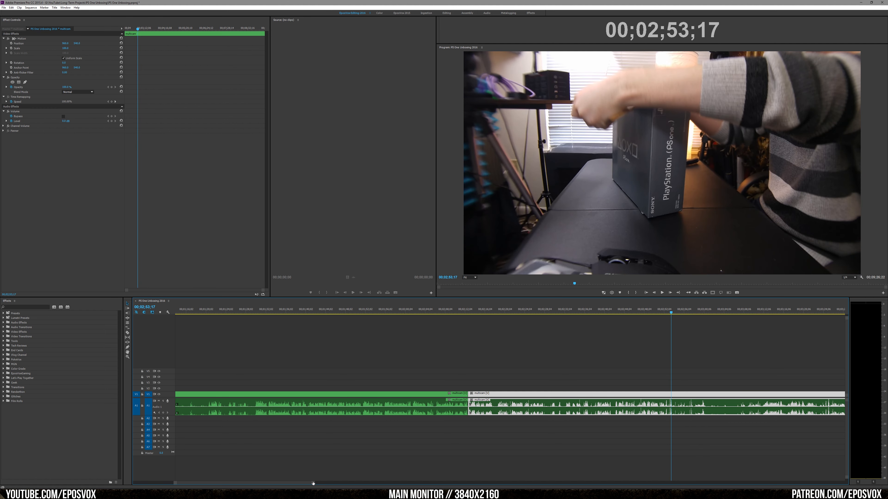
drag(312, 484, 272, 480)
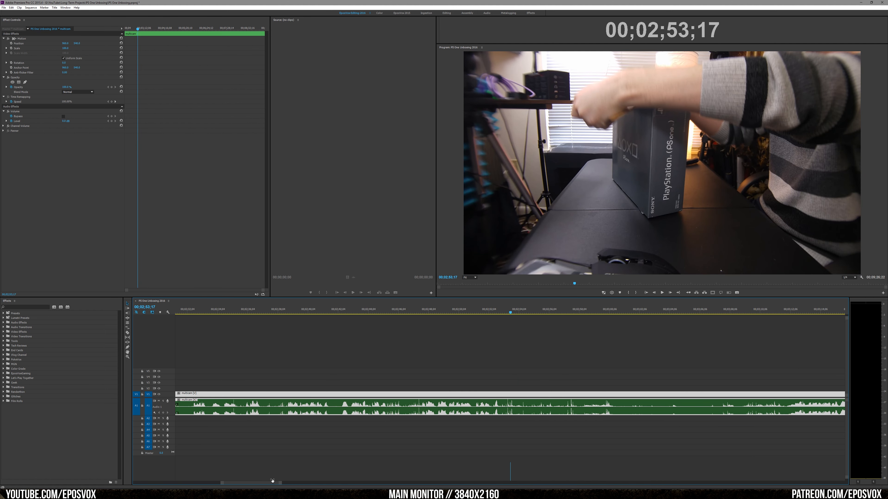
click(370, 310)
key(space)
key(c)
click(599, 395)
key(space)
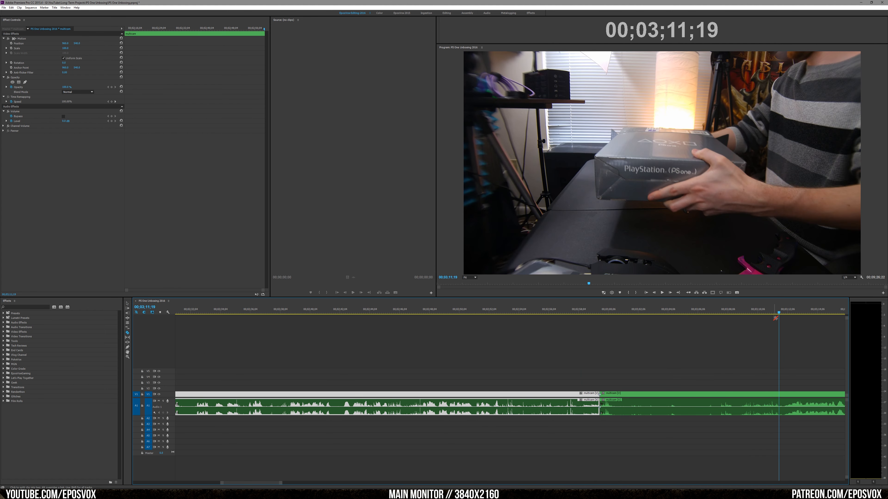
click(763, 311)
click(767, 395)
key(v)
click(692, 395)
key(shift+Delete)
Split the clip near the new edit point, ripple-delete the leftover piece, and save the project.
scroll(519, 359, down, 5)
click(501, 311)
click(438, 311)
click(431, 311)
key(c)
click(431, 395)
key(v)
click(442, 395)
key(shift+Delete)
key(space)
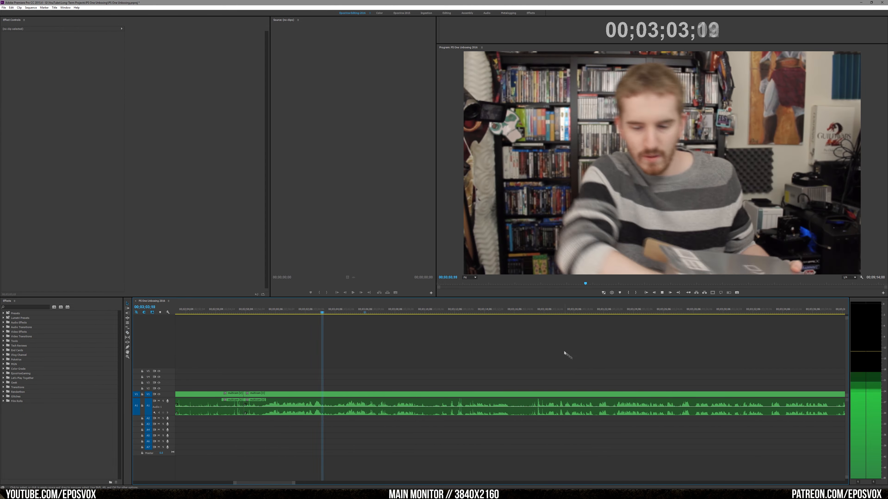
key(ctrl+s)
Ripple-delete the next unwanted piece of the multicam clip and lower the audio level of the neighbouring segment on A1.
key(space)
scroll(541, 380, down, 3)
scroll(535, 392, down, 5)
click(606, 395)
key(shift+Delete)
drag(573, 407, 573, 411)
scroll(607, 360, down, 5)
Close the gap between the multicam clips at 00;03;55;05 with a ripple delete.
key(space)
key(space)
drag(318, 483, 300, 483)
click(499, 311)
click(506, 402)
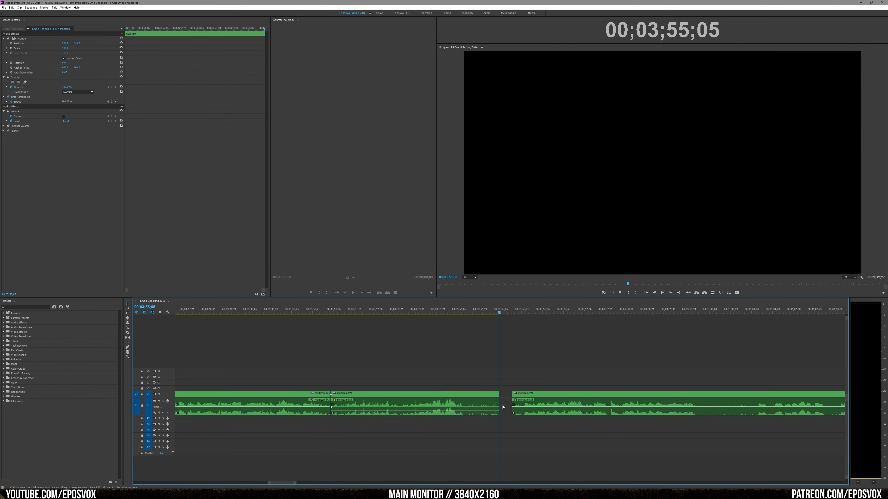
key(shift+Delete)
Isolate the segment ending just before 00;04;18;18 with two cuts, lower its audio level slightly, and resume playback.
key(space)
scroll(626, 355, down, 3)
scroll(611, 339, down, 4)
key(space)
key(c)
click(352, 395)
click(395, 395)
key(v)
drag(374, 407, 374, 409)
key(space)
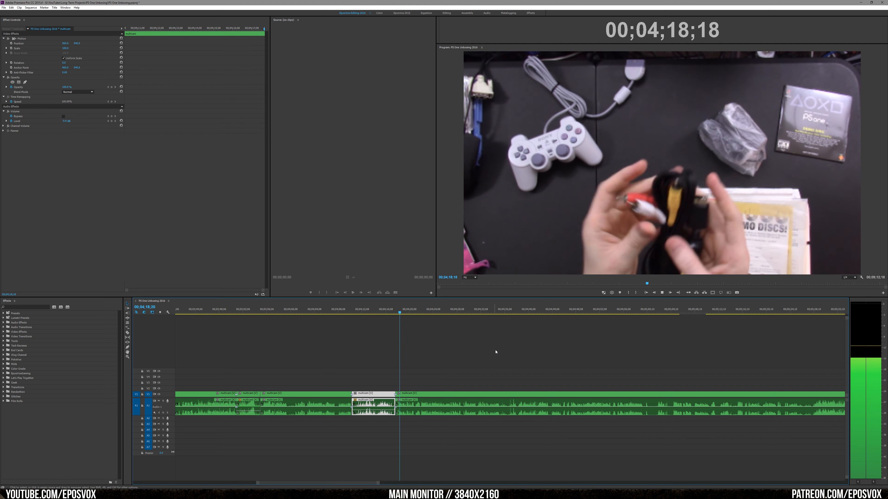
Ripple-delete the short segment that begins at 00;05;00;20.
click(495, 311)
drag(501, 314, 649, 324)
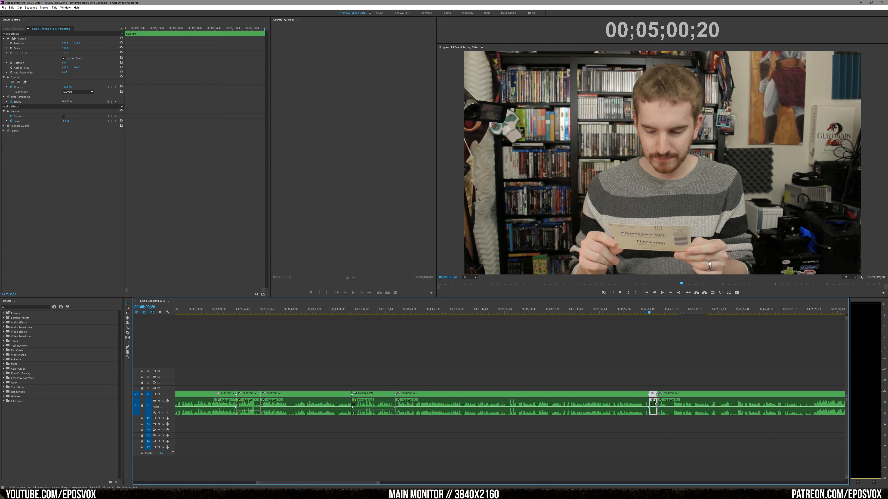
key(shift+Delete)
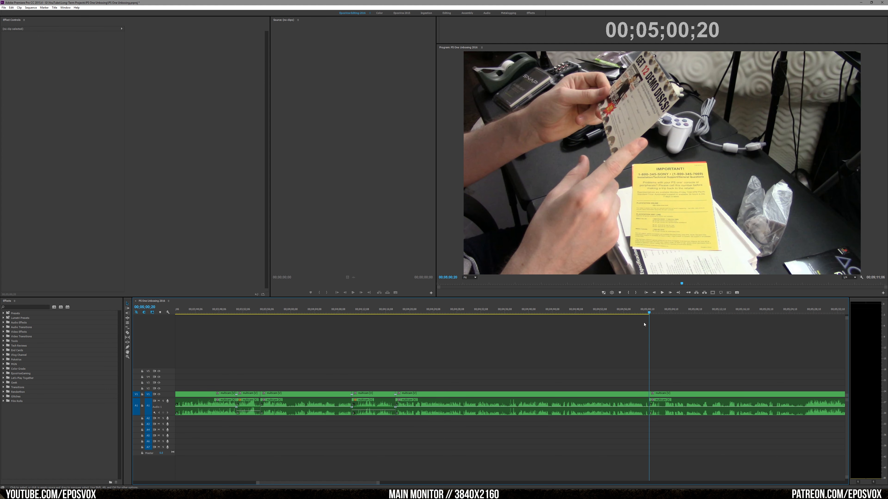
Play across the edit at 00;05;00;20 and step back frame by frame to check it.
click(646, 313)
key(space)
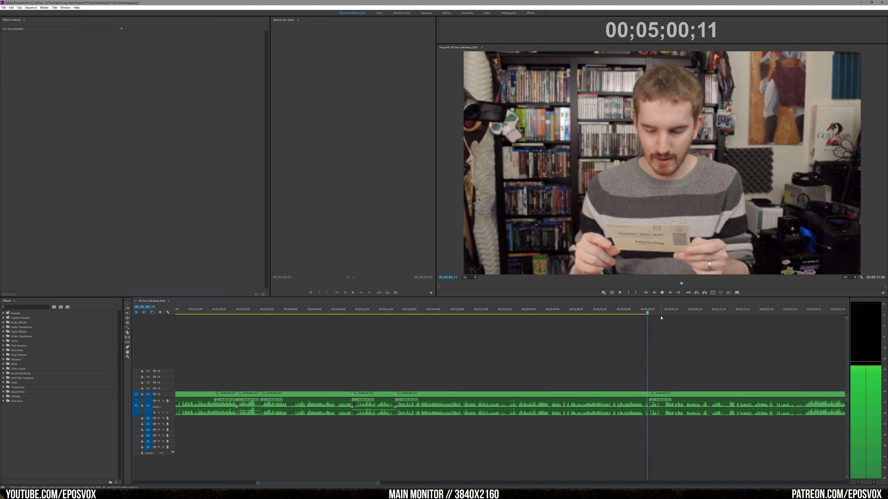
key(Left)
key(Left)
key(Left)
key(Left)
key(Left)
key(Left)
key(Left)
key(Left)
key(Left)
key(Left)
key(Left)
key(Left)
key(Left)
key(Left)
key(Left)
key(Left)
key(Left)
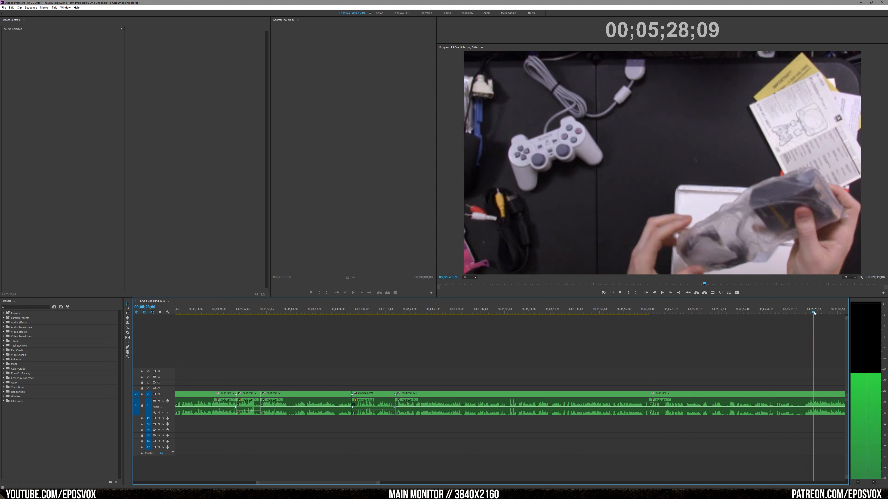
Isolate the loud multicam segment starting near 00;05;26 with two cuts and lower its audio level slightly.
key(Left)
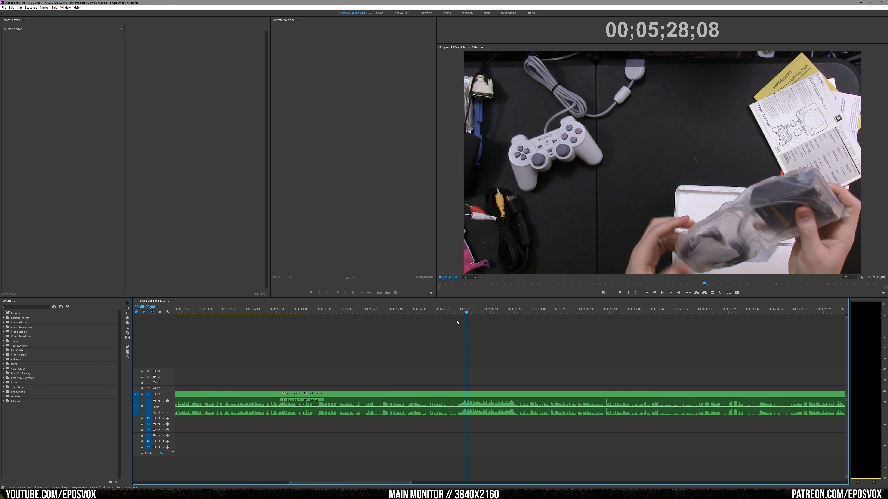
click(446, 312)
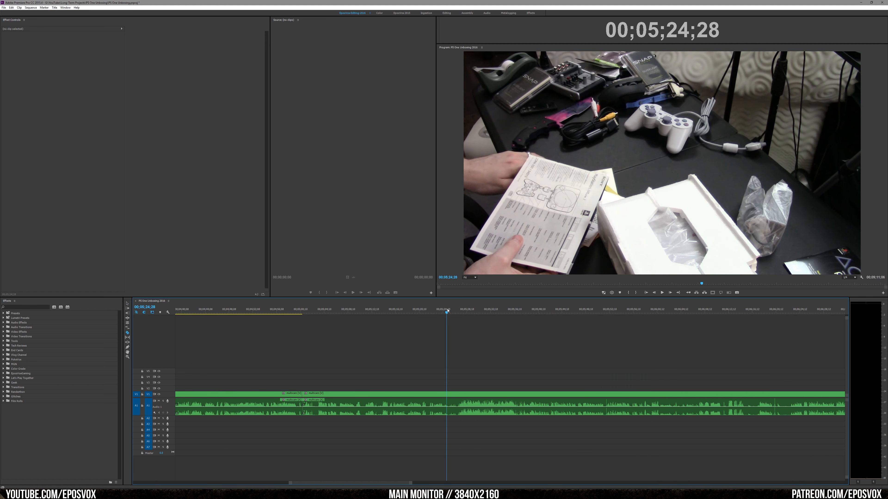
key(space)
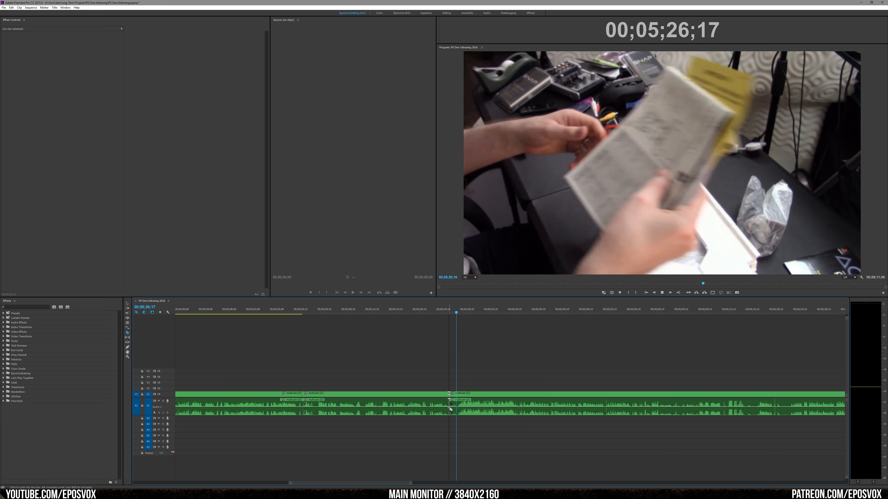
click(459, 410)
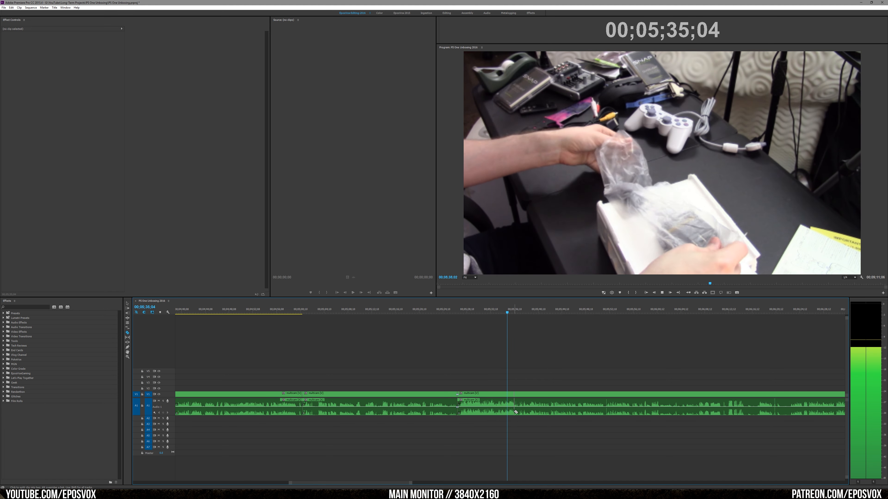
click(528, 409)
key(space)
key(v)
drag(520, 407, 520, 411)
Play back the lowered segment and the passage that follows it.
click(492, 312)
key(space)
key(space)
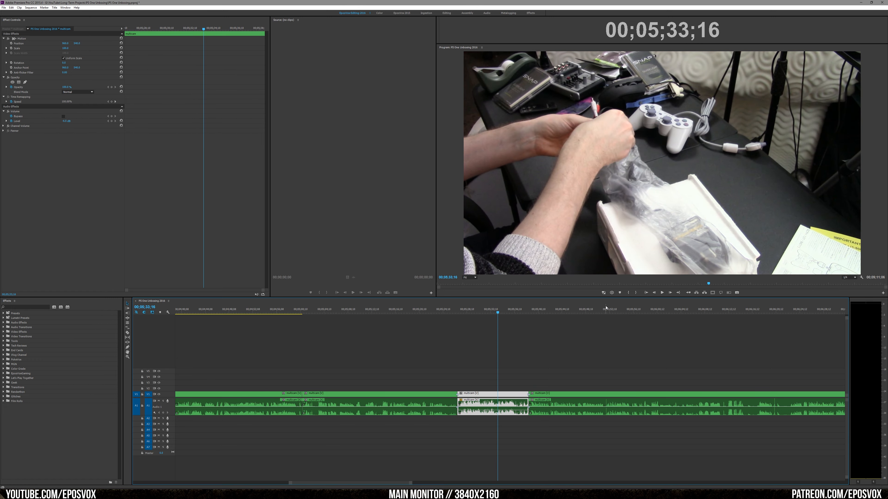
click(595, 313)
key(space)
scroll(591, 383, down, 3)
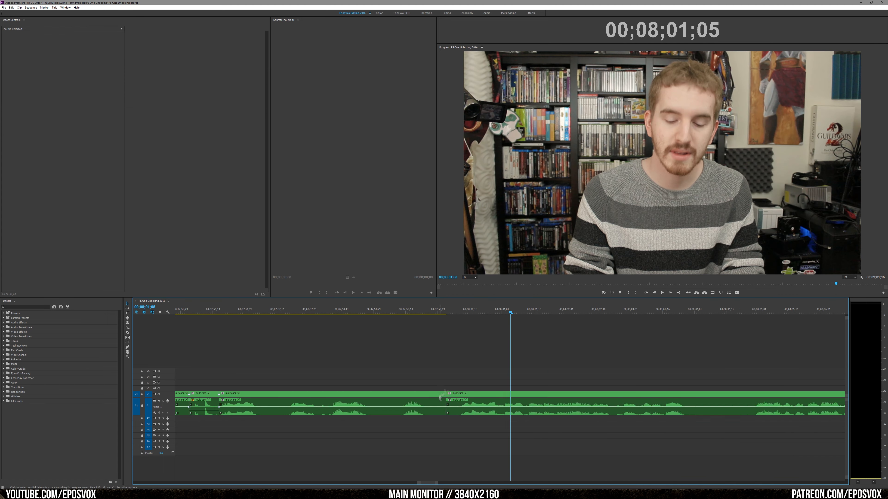
Trim the end of the multicam clip to about 00;08;00, ripple-delete the gap, and resume playback.
drag(451, 405, 436, 405)
click(442, 405)
key(Delete)
key(space)
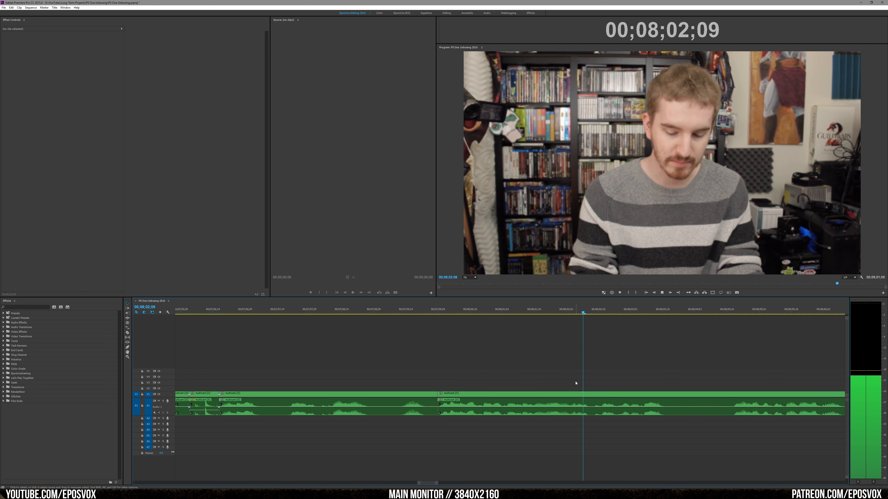
Cut out the short segment starting at about 00;08;03, close its gap with a ripple delete, and play across the edit.
mouse_move(436, 482)
mouse_down()
mouse_move(468, 478)
mouse_move(443, 475)
mouse_up()
key(space)
key(c)
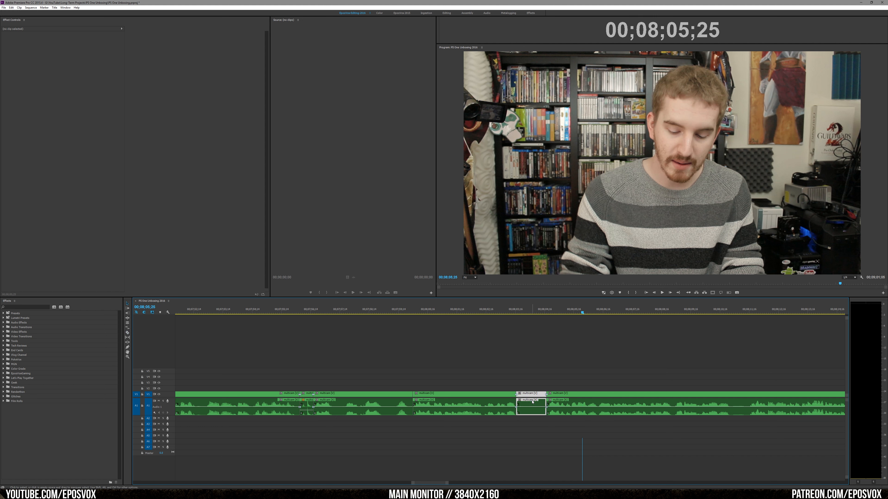
key(shift+Delete)
click(496, 312)
key(space)
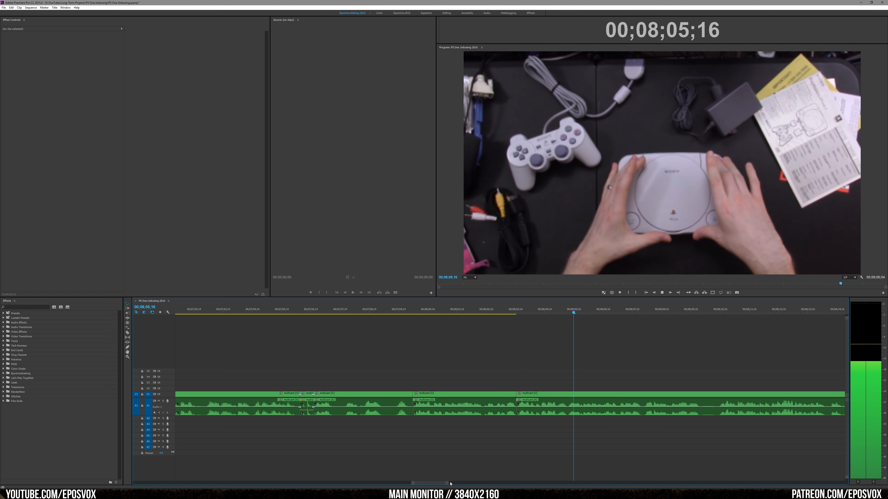
Review the remaining multicam footage from 00;08;05 to about 00;08;30 and save the project.
drag(446, 484, 482, 480)
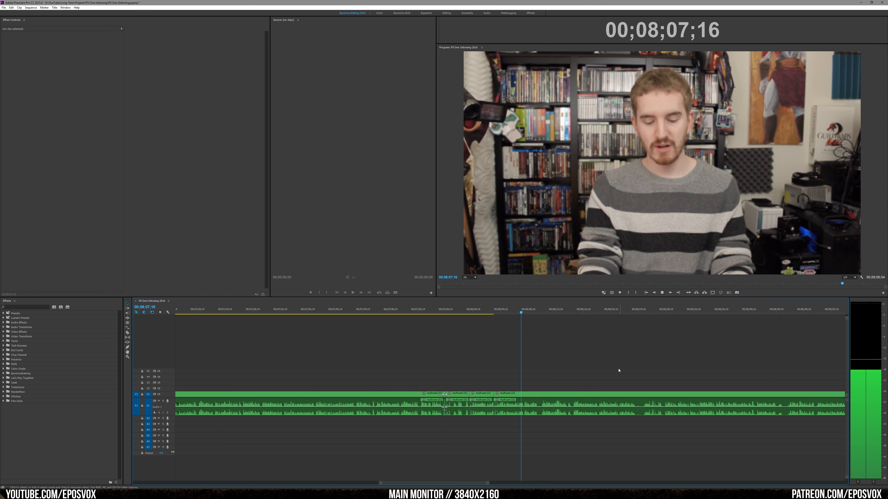
scroll(585, 377, down, 5)
key(space)
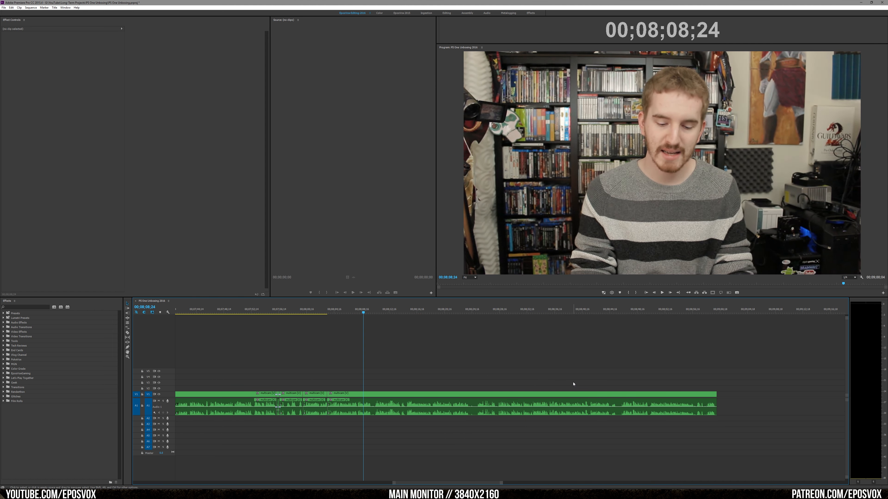
key(space)
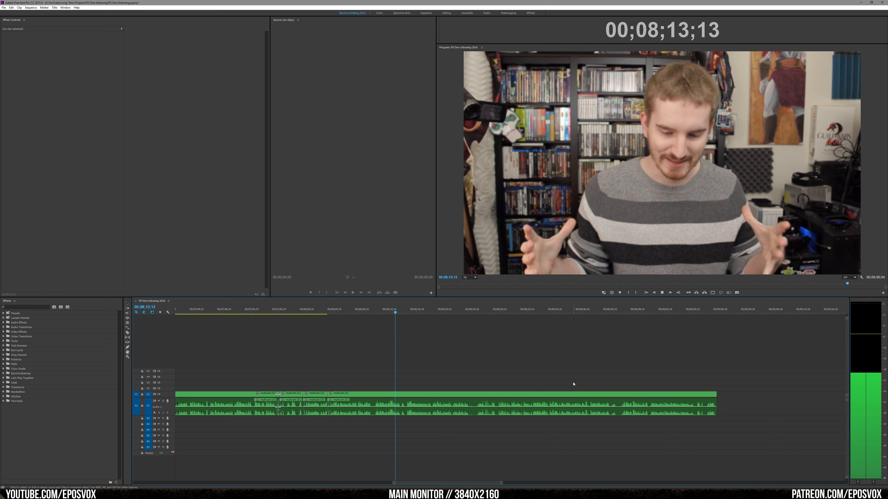
drag(501, 483, 472, 484)
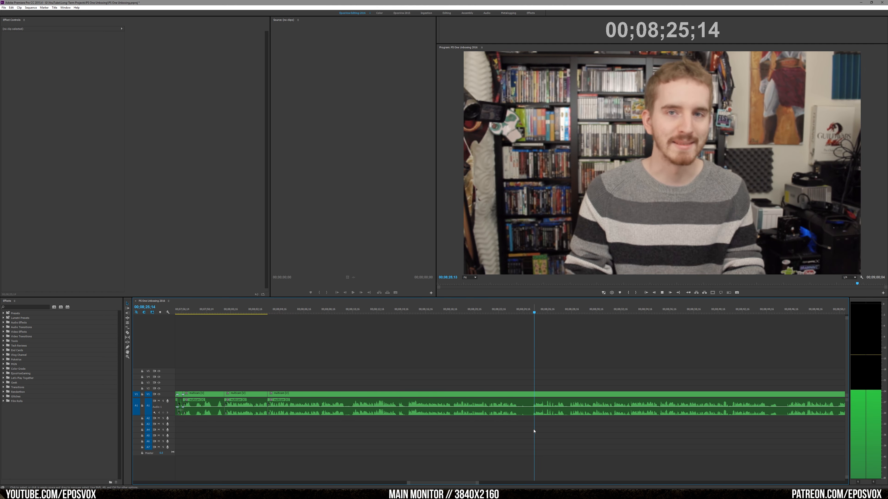
scroll(608, 413, down, 3)
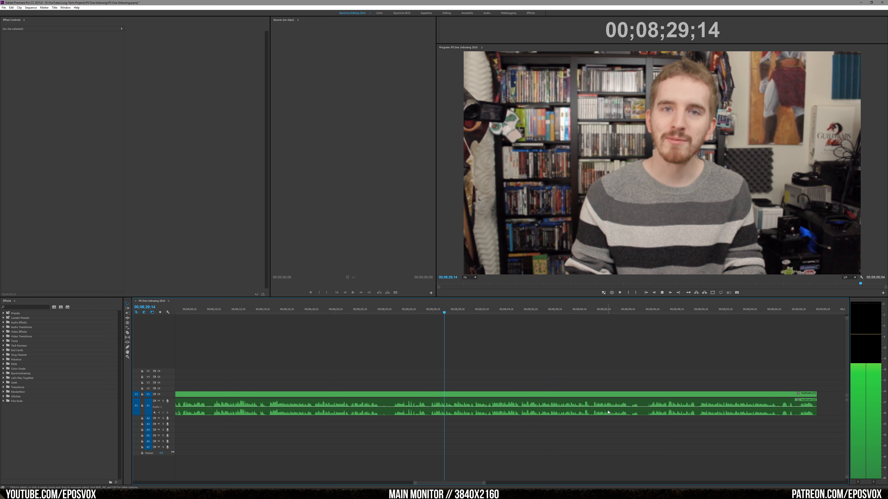
key(ctrl+s)
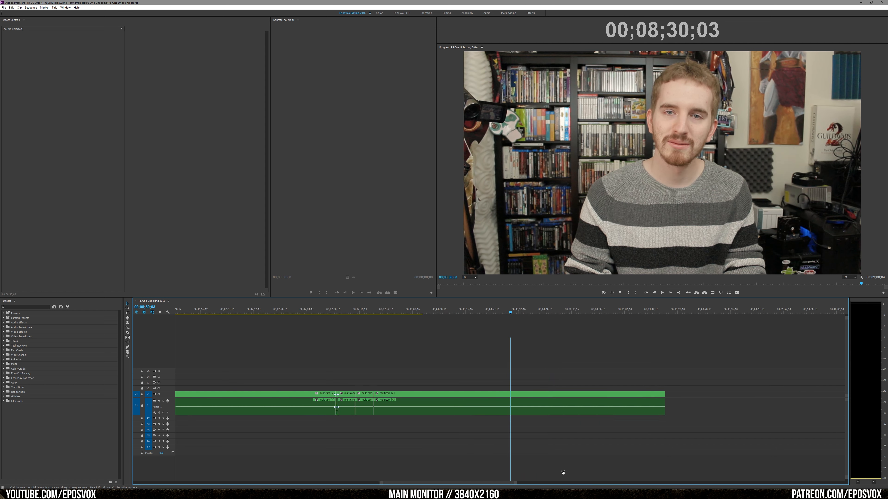
Place MVI_1239.mov from the A-roll proxy bin on V2 and A2 at the end of the multicam footage, 00;09;00;03.
drag(484, 483, 749, 484)
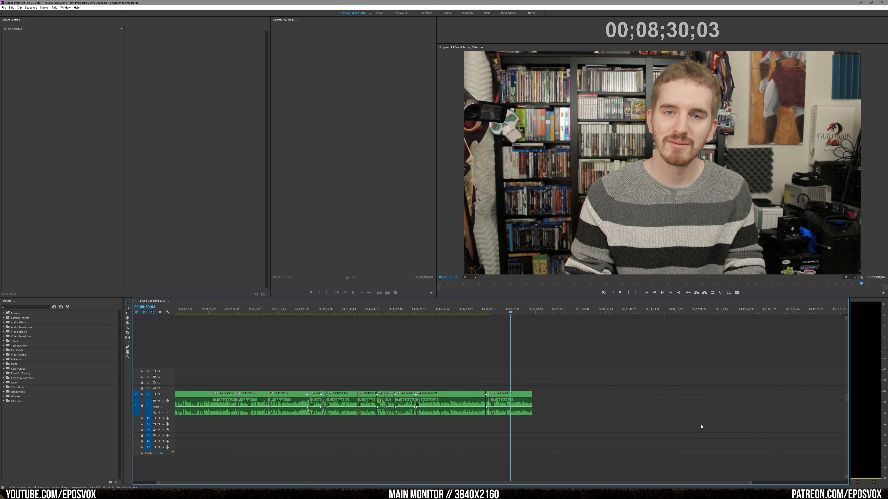
click(678, 293)
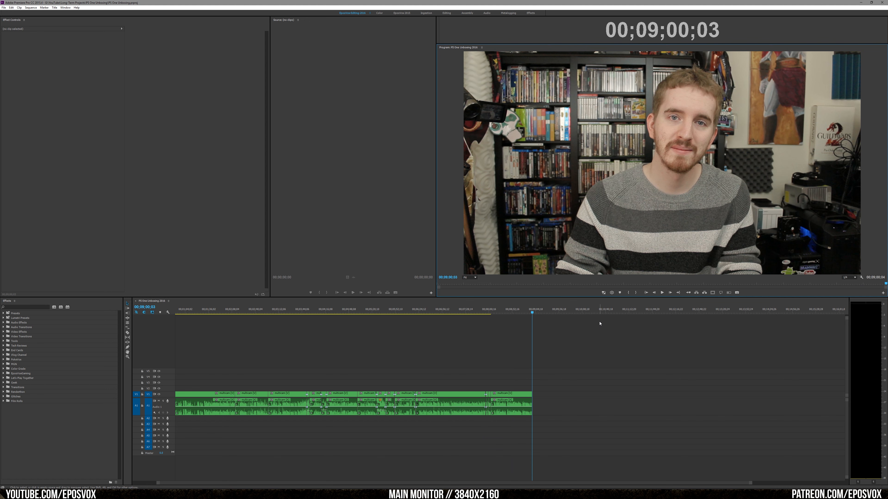
scroll(596, 408, up, 2)
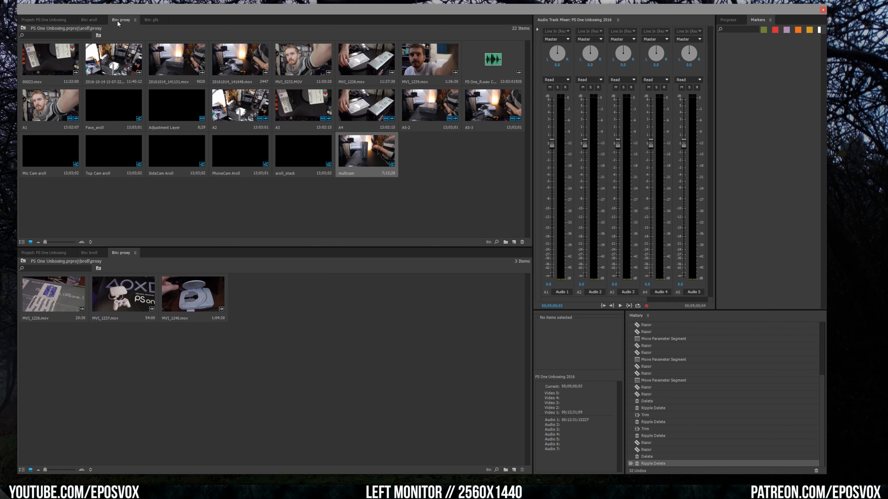
click(89, 20)
click(126, 20)
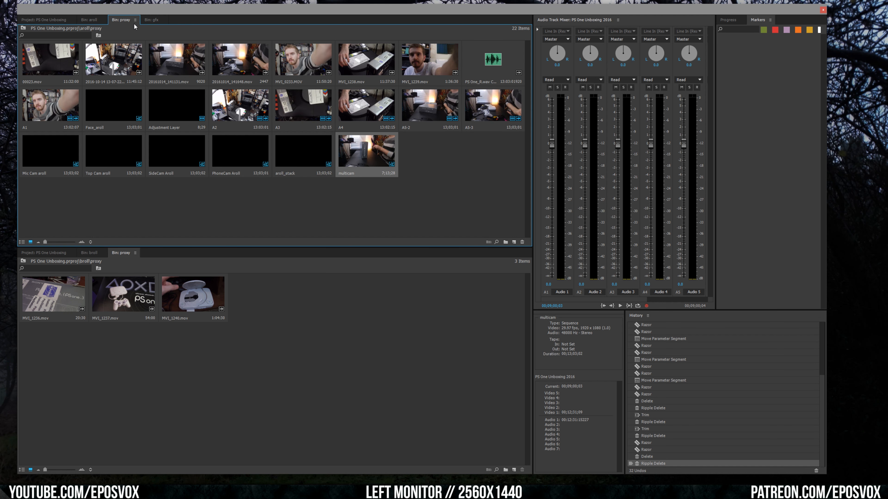
click(440, 62)
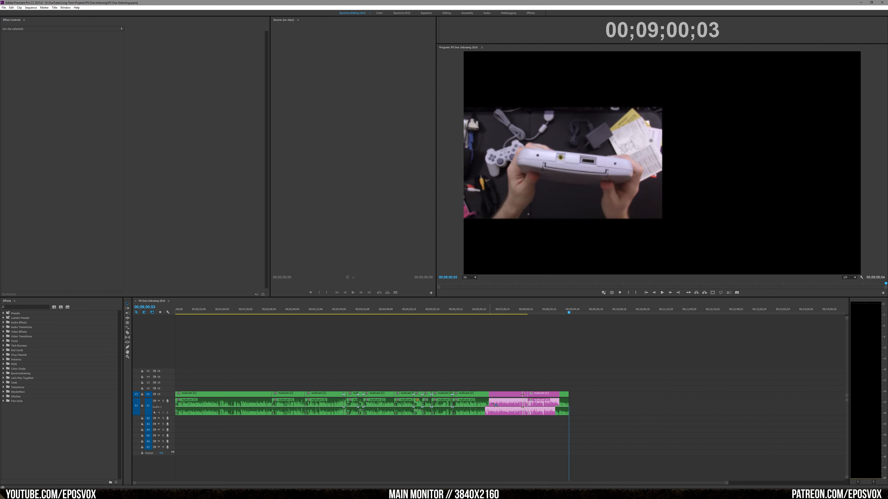
drag(488, 399, 574, 392)
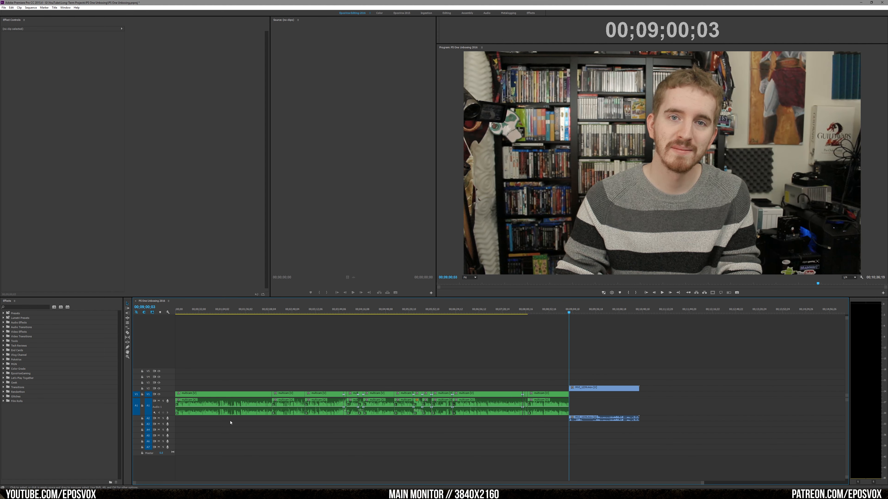
Expand the Audio 2 track and play the opening of MVI_1239.mov to locate the cut point at 00;09;01;09.
double_click(173, 419)
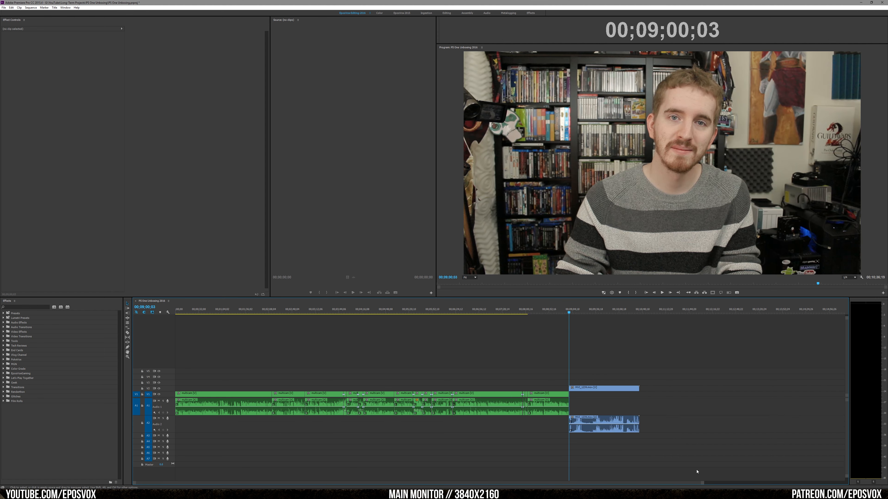
drag(701, 483, 514, 461)
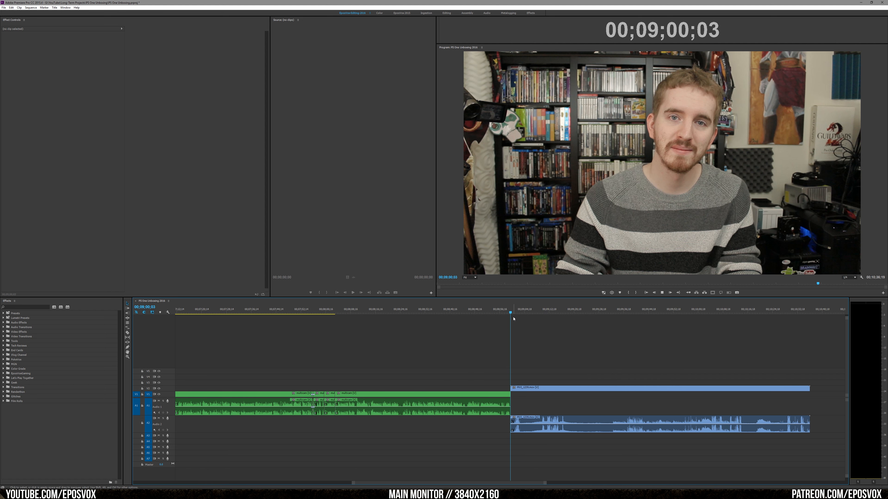
key(space)
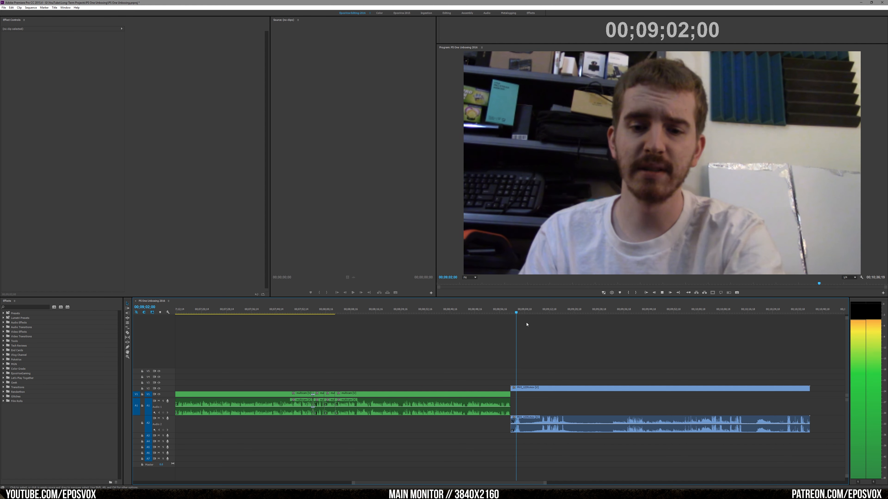
click(515, 309)
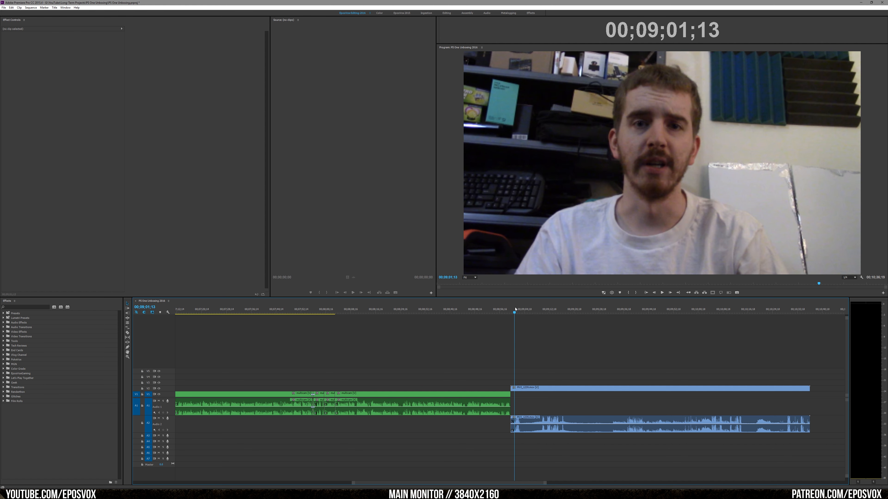
drag(515, 308, 514, 308)
Cut MVI_1239.mov at 00;09;01;09, delete its opening piece, and move the rest against the end of the multicam footage.
key(c)
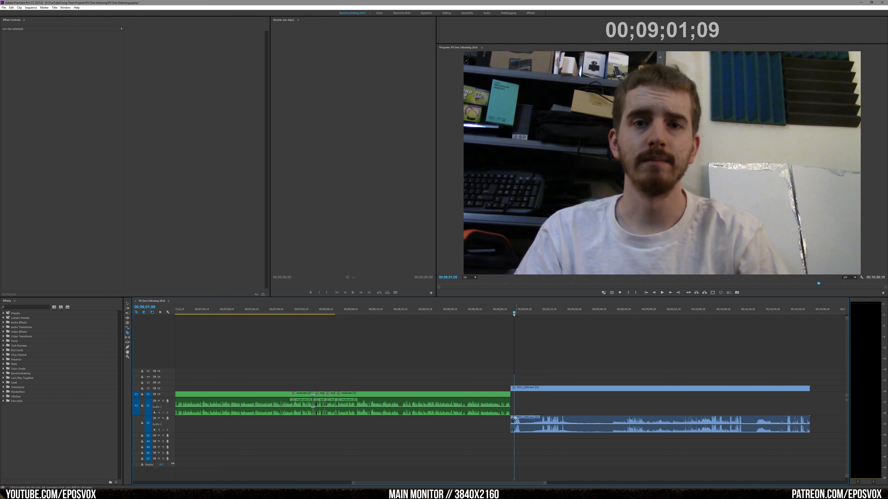
key(v)
click(512, 421)
key(Delete)
drag(526, 420, 523, 419)
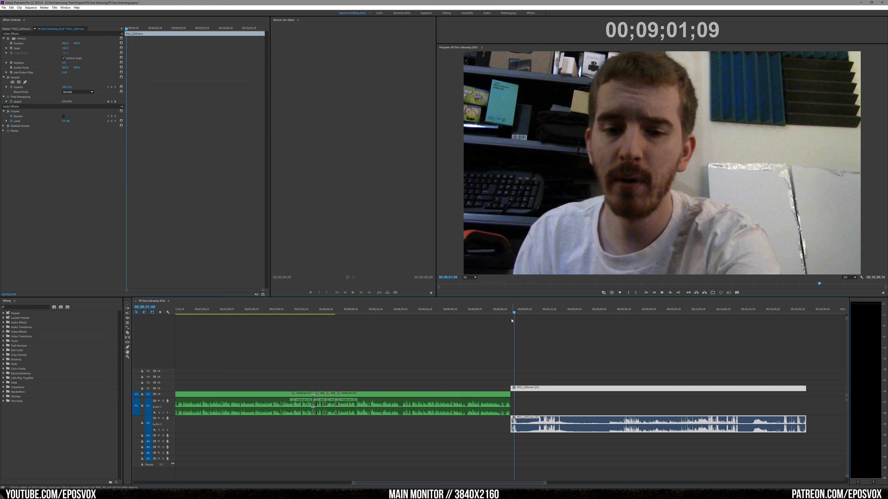
Play across the start of MVI_1239.mov and trim its beginning in to about 00;09;05.
click(504, 310)
key(space)
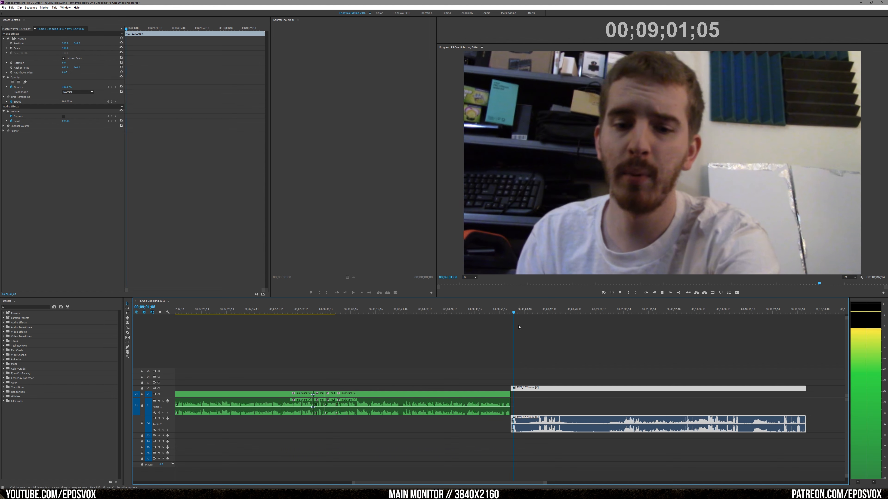
key(space)
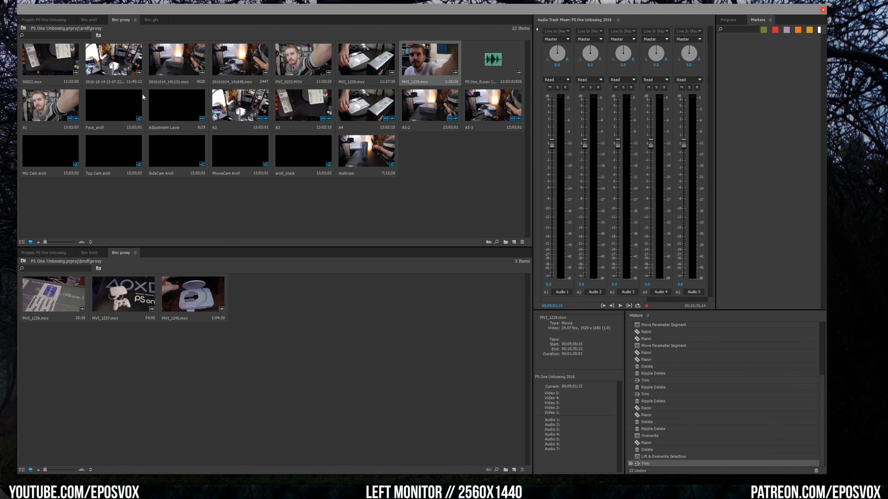
Open MVI_1240.mov from the B-roll proxy bin in the Source Monitor and play it from near the beginning.
click(101, 253)
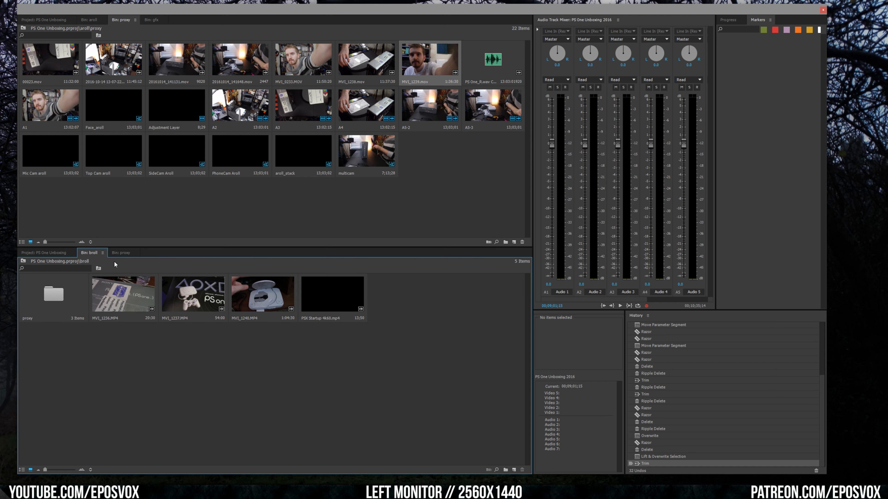
click(118, 253)
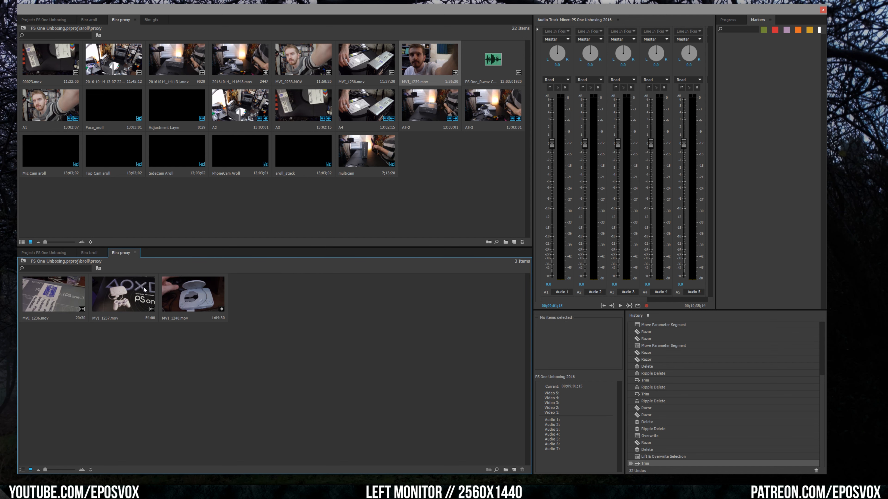
double_click(192, 314)
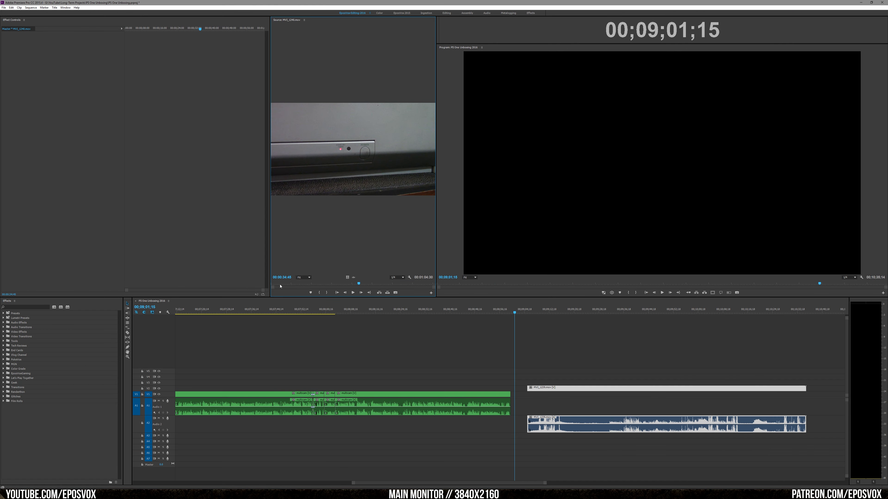
click(277, 284)
key(space)
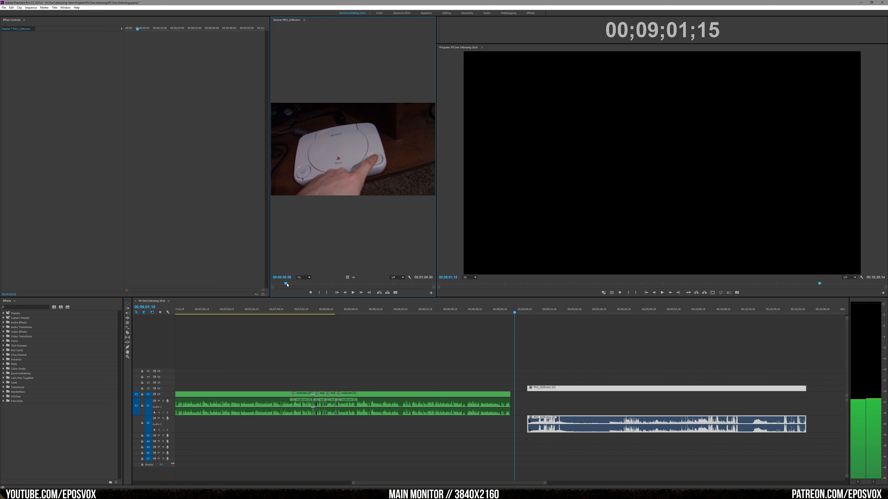
Mark an In point at 00:00:16:05 in MVI_1240.mov and place the clip on V3 and Audio 3 against the multicam footage's end.
click(310, 284)
drag(311, 284, 313, 285)
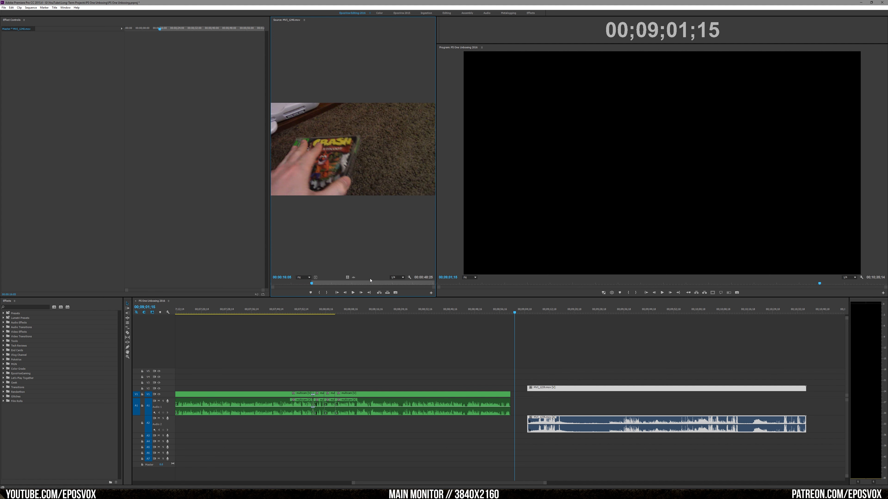
drag(512, 358, 507, 373)
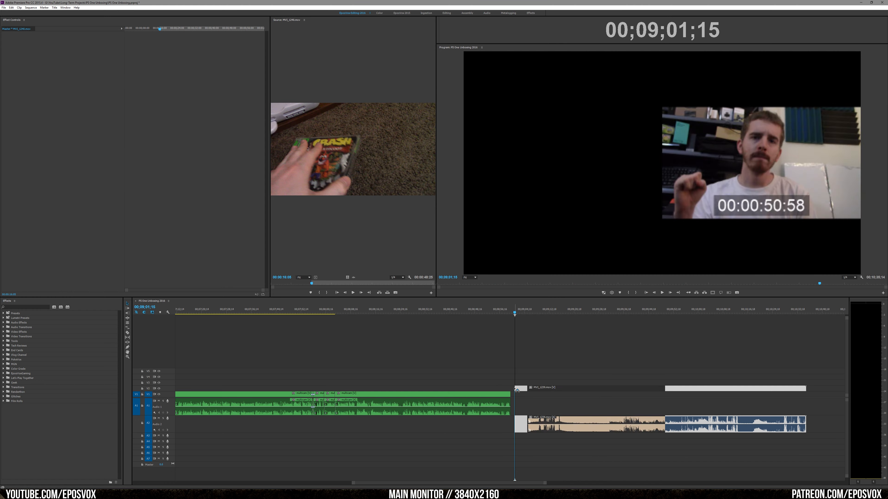
drag(514, 395, 511, 385)
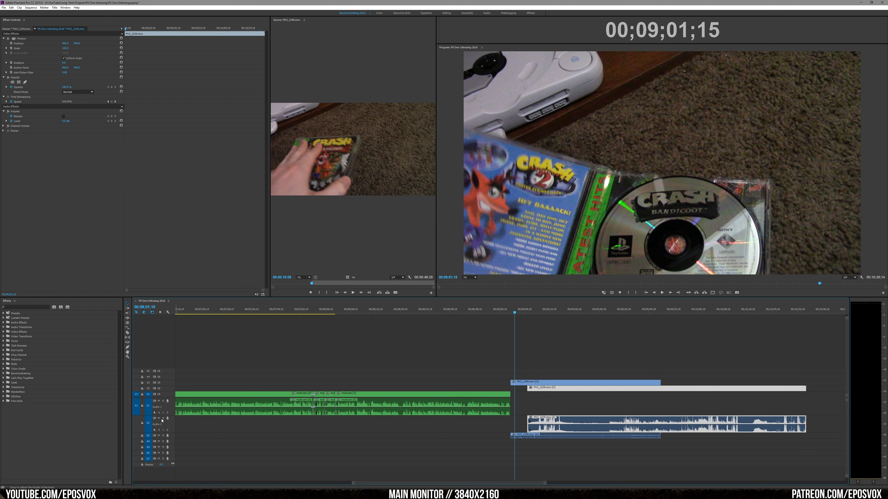
Expand the Audio 3 track, play the start of MVI_1240.mov, and cut the clip at 00;09;03;00.
double_click(171, 437)
key(equal)
key(equal)
key(equal)
drag(518, 442, 517, 444)
click(489, 312)
key(space)
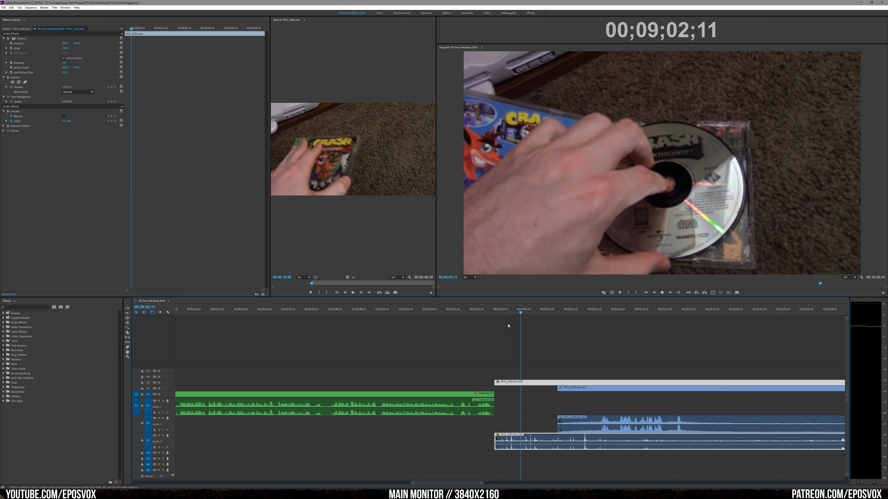
key(c)
click(529, 383)
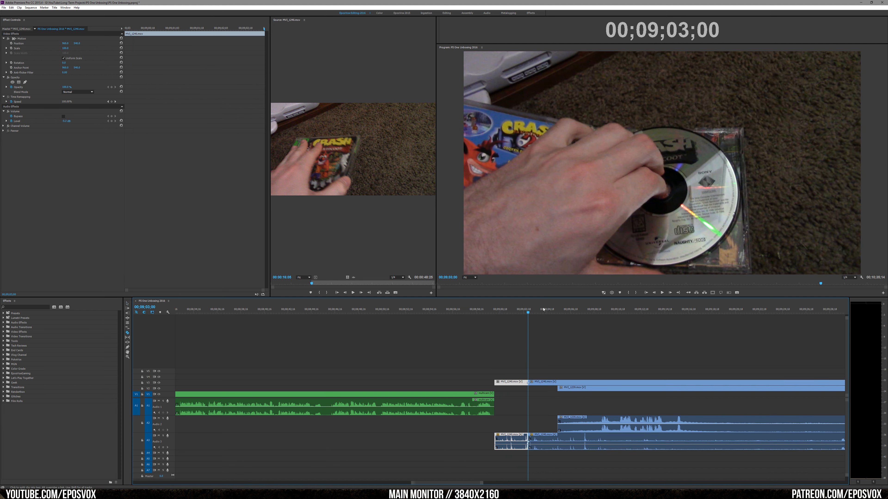
Cut MVI_1240.mov at 00;09;05;13, delete the piece after 00;09;03;00, and move the rest against the first piece.
drag(534, 312, 557, 315)
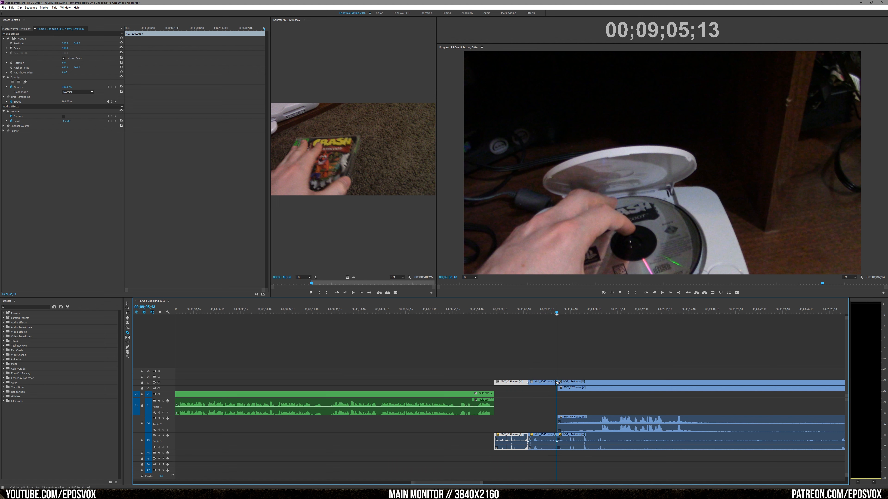
key(ctrl+z)
click(514, 311)
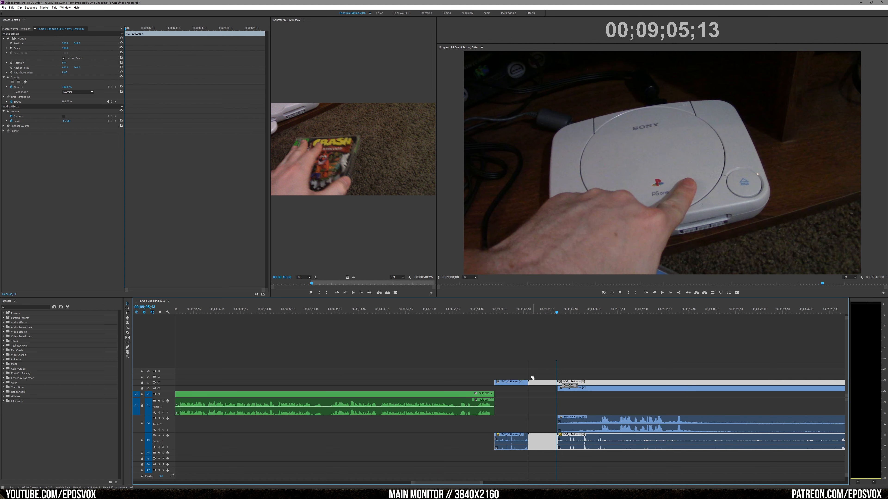
Play to 00;09;05;23 and cut MVI_1240.mov there, then shift MVI_1239.mov on V2 later to about 00;09;13.
key(space)
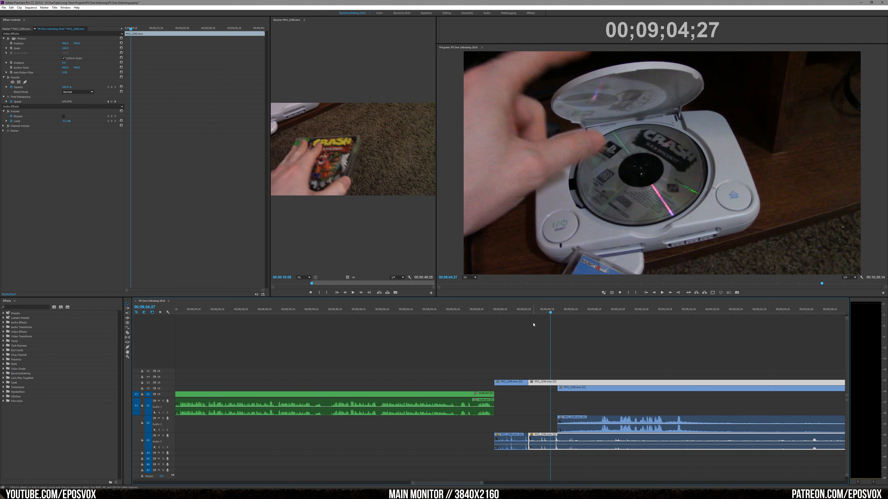
key(space)
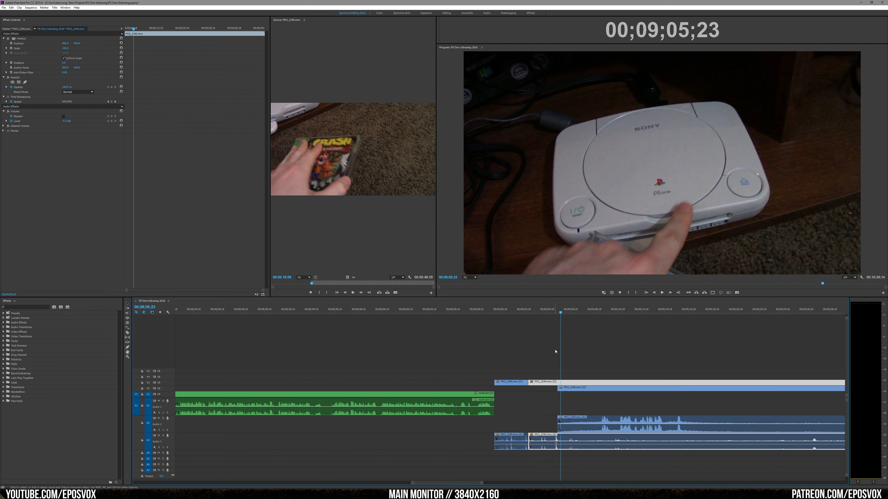
click(561, 383)
key(v)
drag(559, 388, 647, 388)
Cut MVI_1240.mov at 00;09;06;13, delete the piece between 00;09;05;23 and this cut, and close the gap.
drag(565, 312, 568, 314)
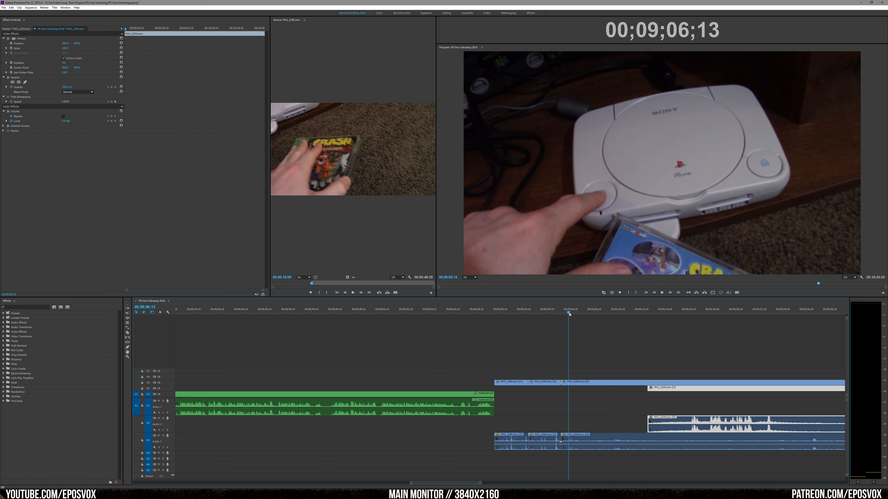
key(v)
click(565, 382)
key(Delete)
click(565, 382)
key(Delete)
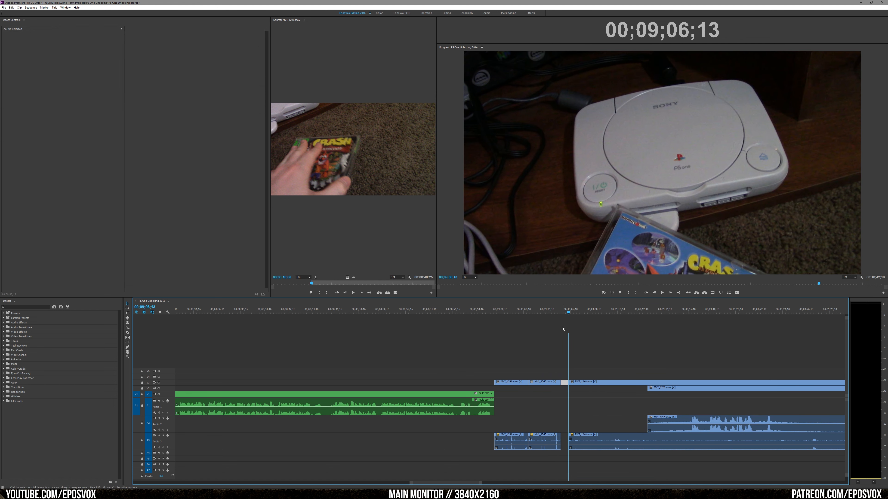
Play across the new join, cut MVI_1240.mov at 00;09;06;19, and delete the remainder of the clip.
click(552, 312)
key(space)
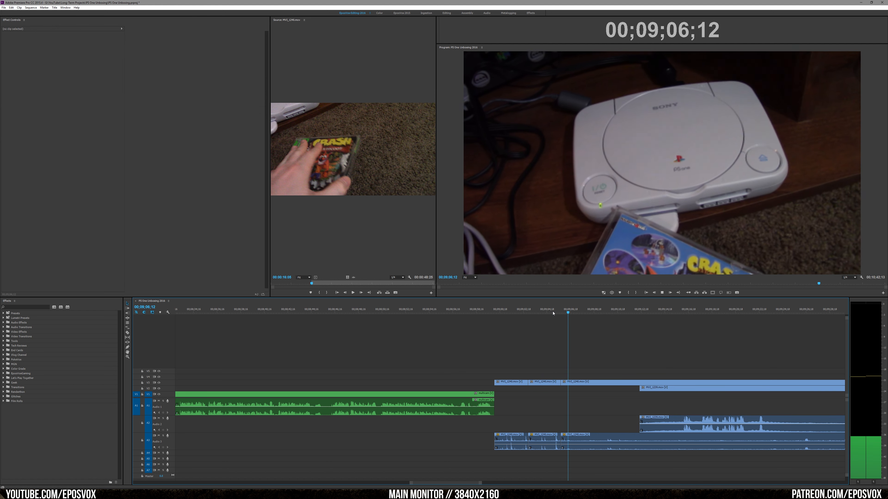
key(space)
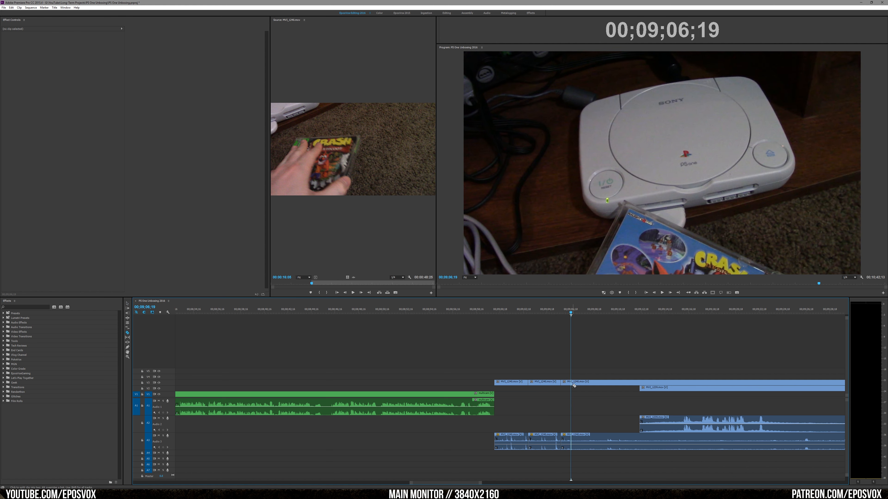
key(v)
click(578, 383)
key(Delete)
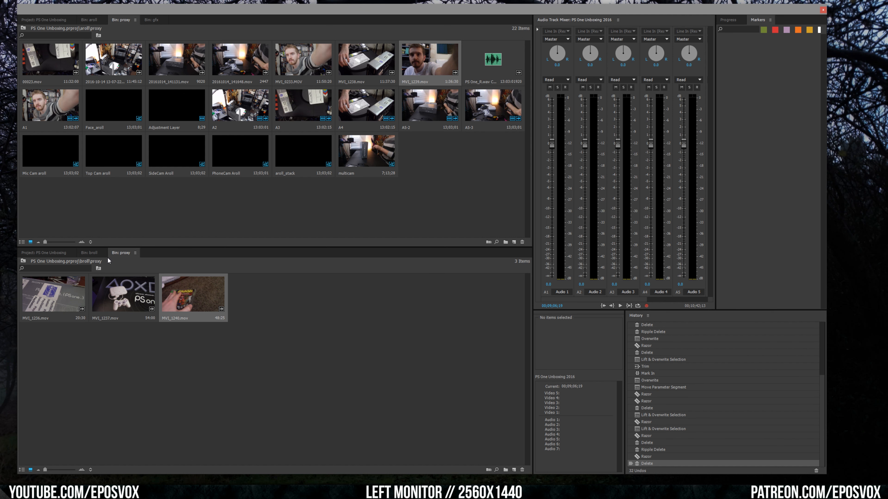
Place PSX Startup 4k60.mp4 from the B-roll bin on V4 at 00;09;06;19 and set it to frame size.
click(89, 252)
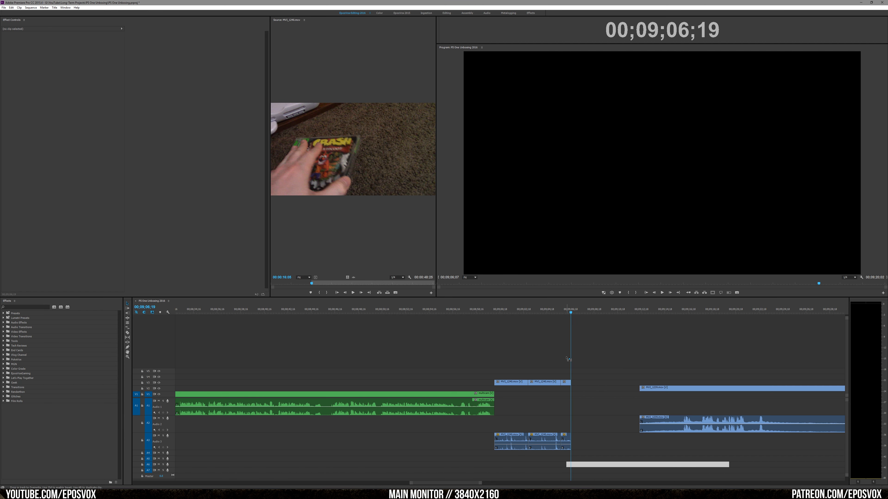
drag(571, 370, 572, 376)
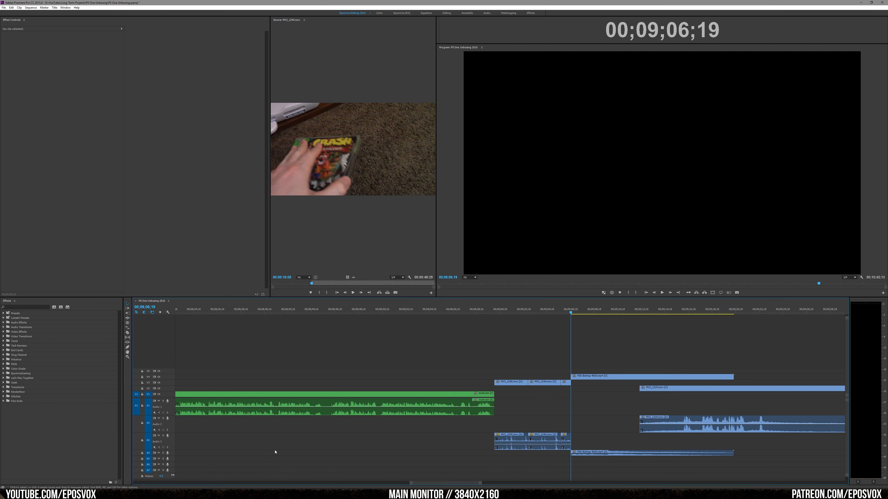
double_click(173, 454)
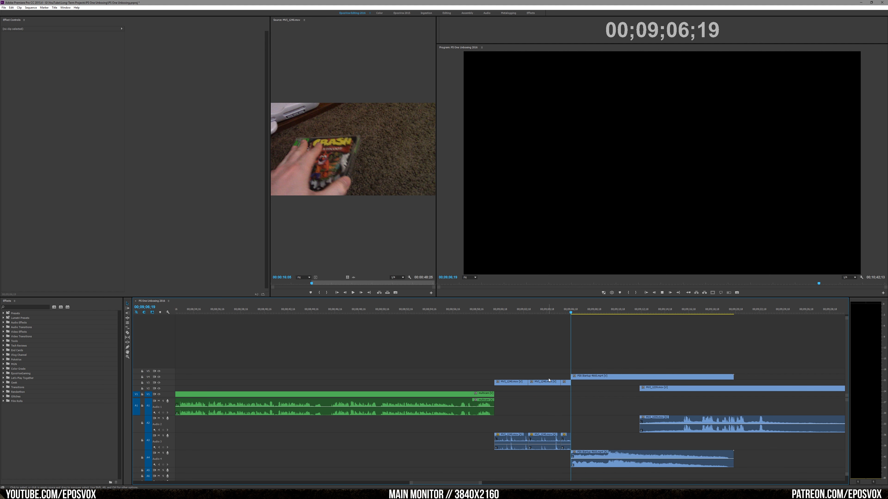
key(space)
key(space)
click(449, 377)
key(f)
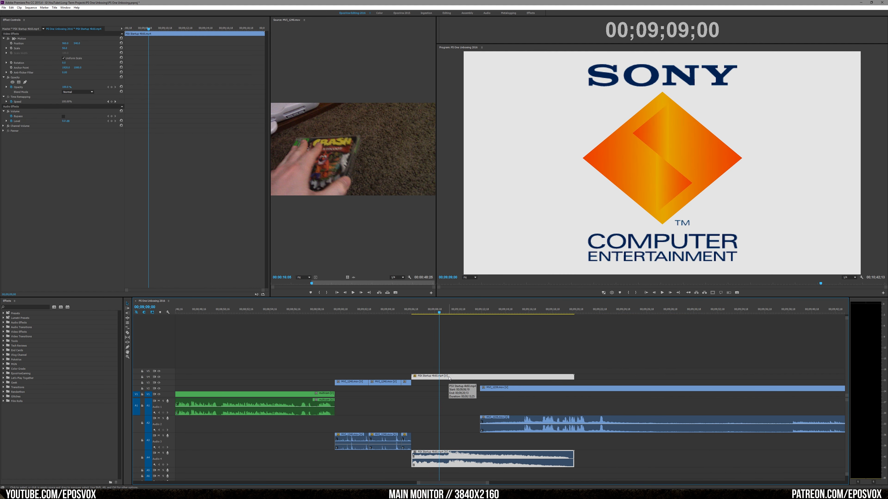
Move MVI_1239.mov to the end of the PSX Startup clip and lower the Audio 4 track volume to -3.7 dB.
key(space)
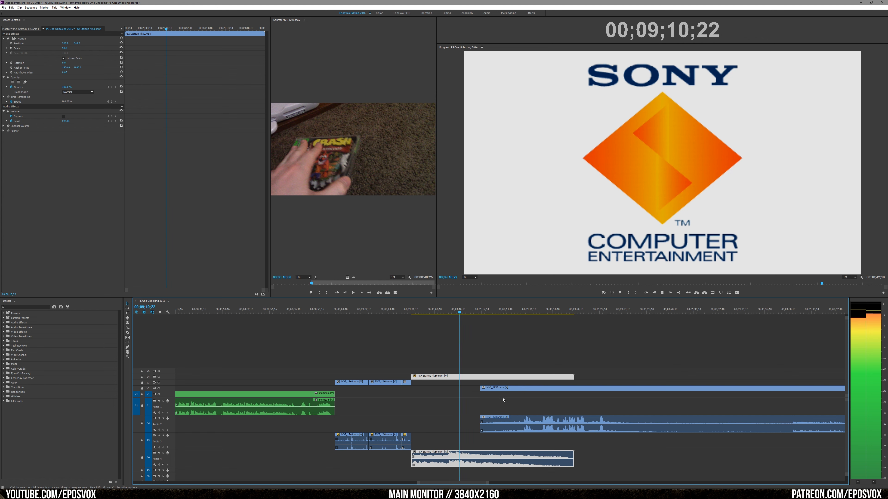
drag(495, 388, 587, 390)
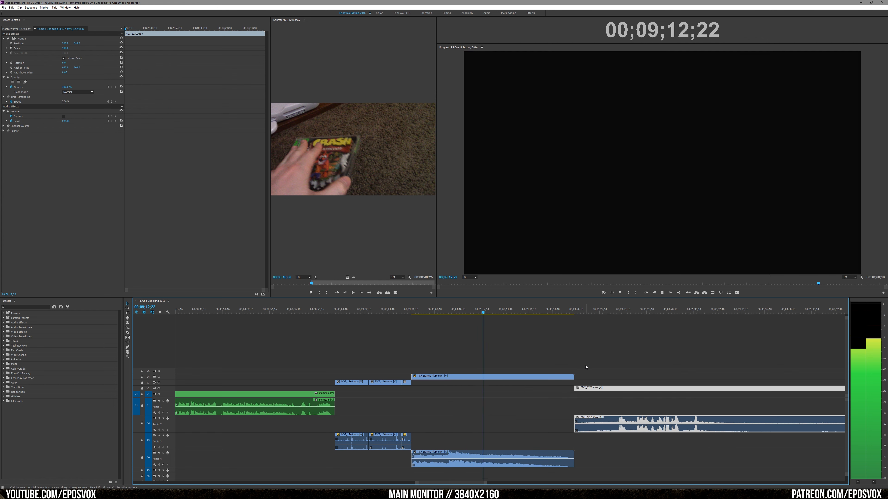
click(586, 367)
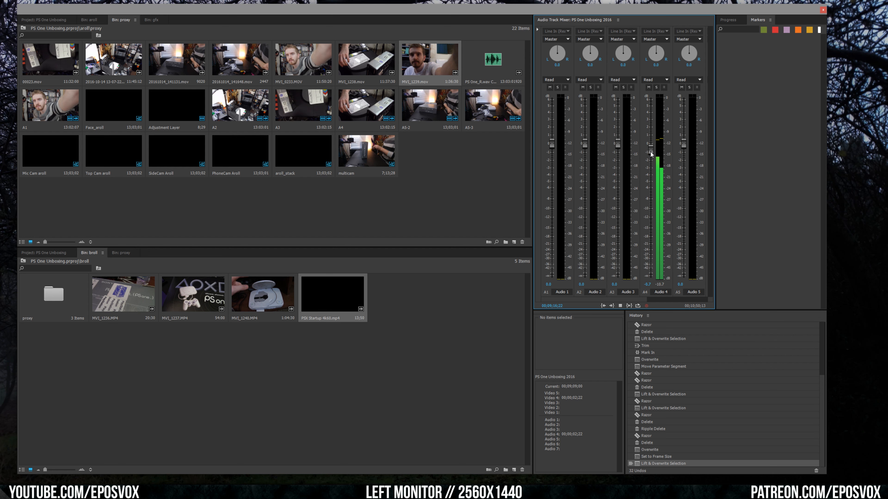
drag(652, 188, 650, 178)
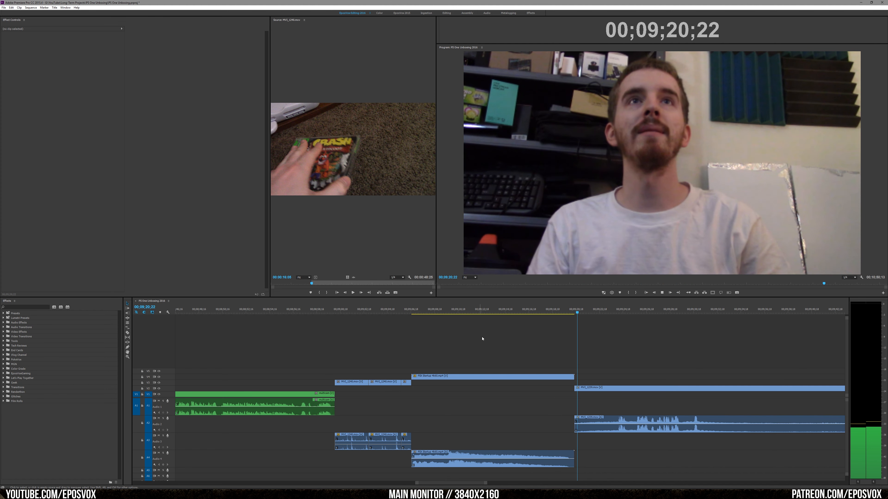
Fade out the PSX Startup clip over the start of MVI_1239.mov and lower the Audio 2 track volume to -4.0 dB.
click(567, 313)
drag(588, 390, 581, 390)
key(space)
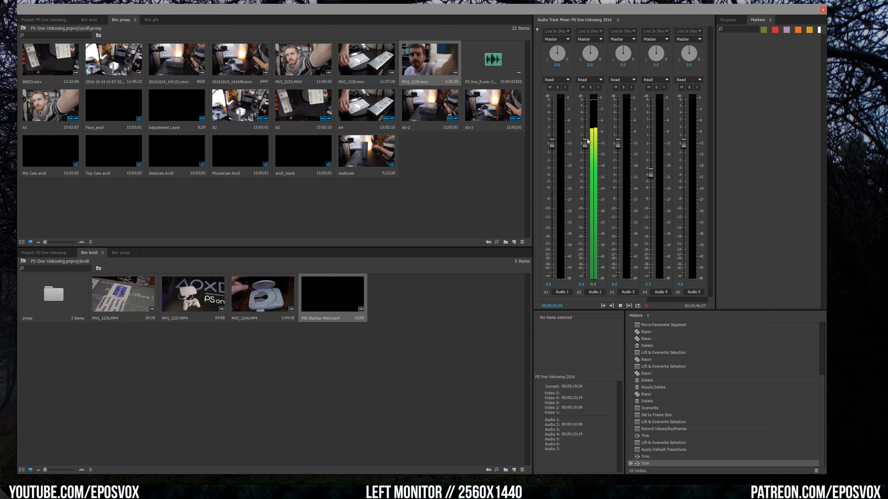
drag(586, 142, 588, 170)
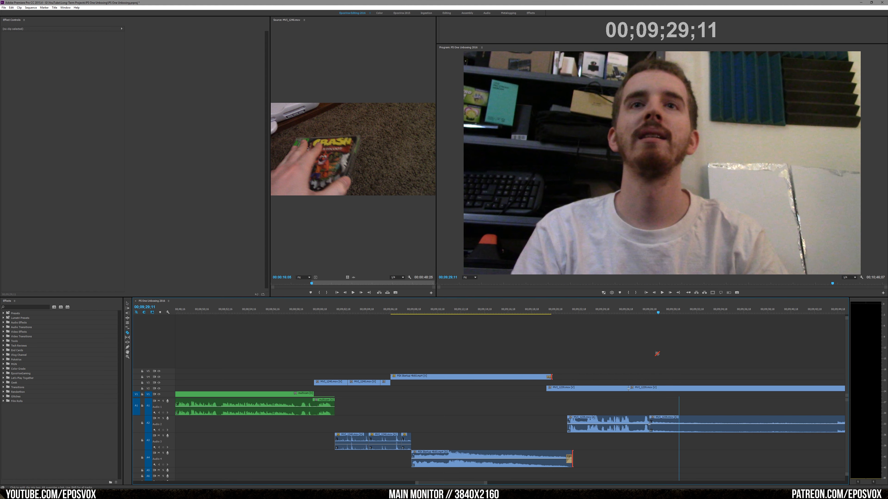
Cut out the stretch of MVI_1239.mov between about 00;09;27 and 00;09;57, close the gap, and play across the join.
scroll(646, 353, down, 5)
drag(576, 311, 704, 315)
key(space)
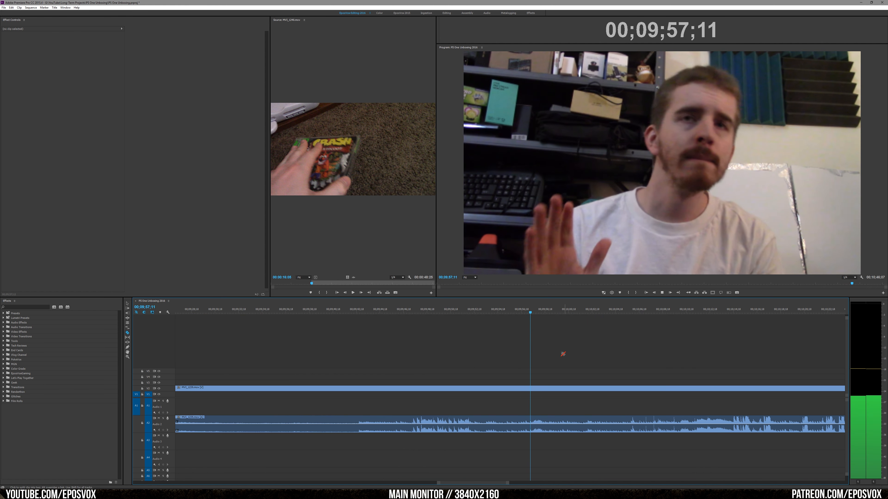
click(525, 424)
click(516, 423)
key(Delete)
scroll(506, 423, up, 6)
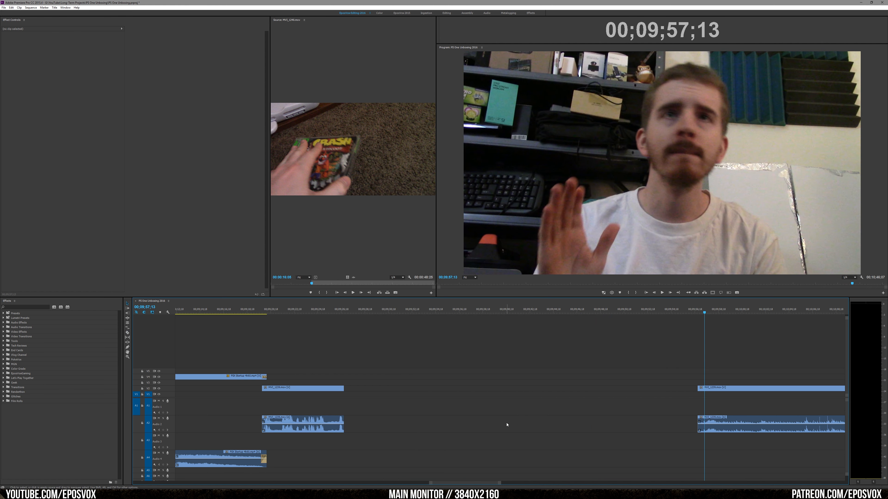
click(463, 423)
key(Delete)
click(422, 312)
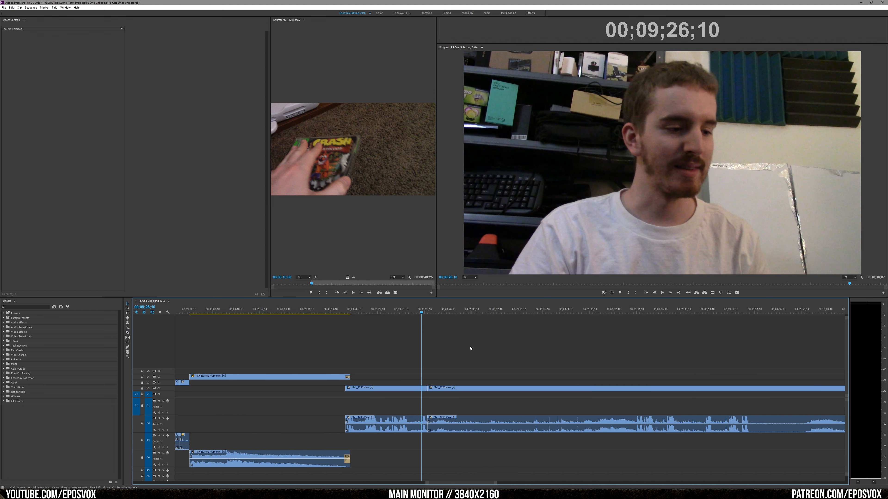
key(space)
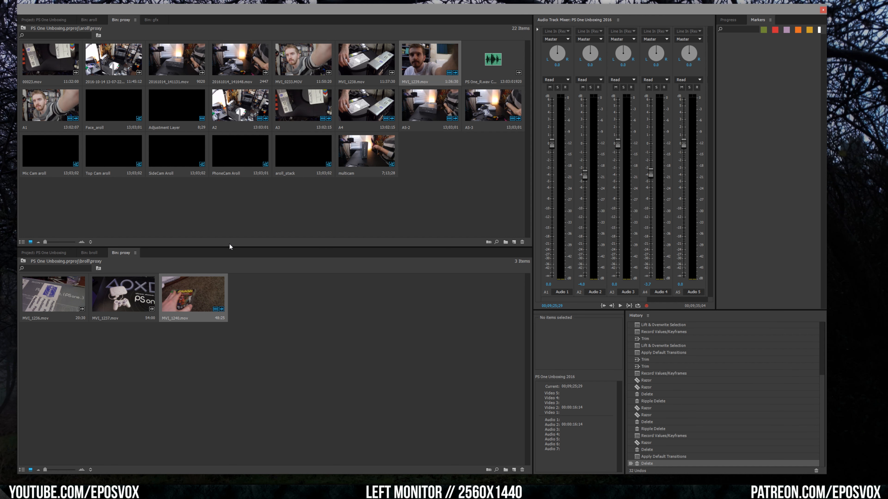
Mark MVI_1240.mov's In point at 00:00:01:28 and place its video on a new V6 track above the multicam footage at 00;06;52;14.
double_click(207, 295)
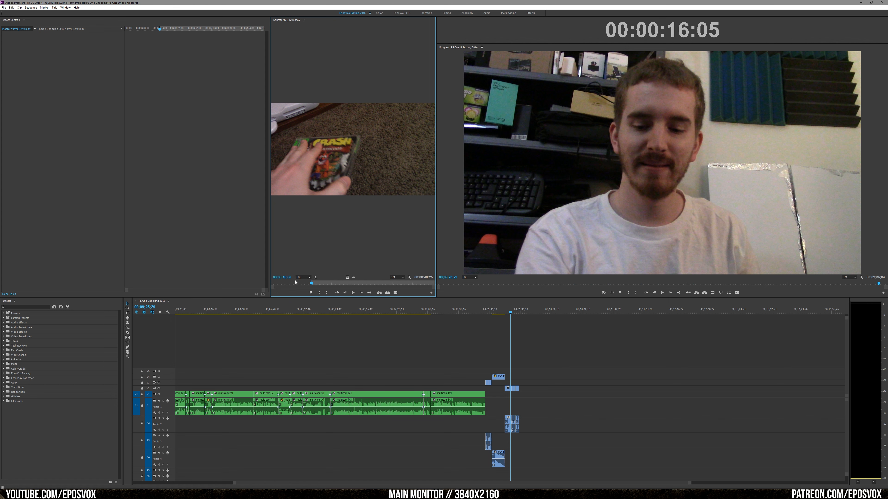
drag(288, 282, 276, 284)
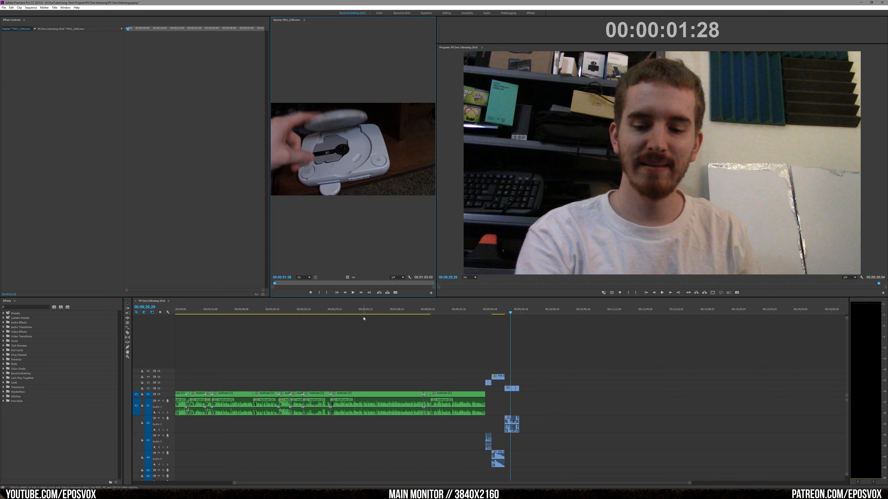
drag(357, 310, 320, 312)
key(space)
key(equal)
key(equal)
key(equal)
key(equal)
scroll(302, 323, down, 5)
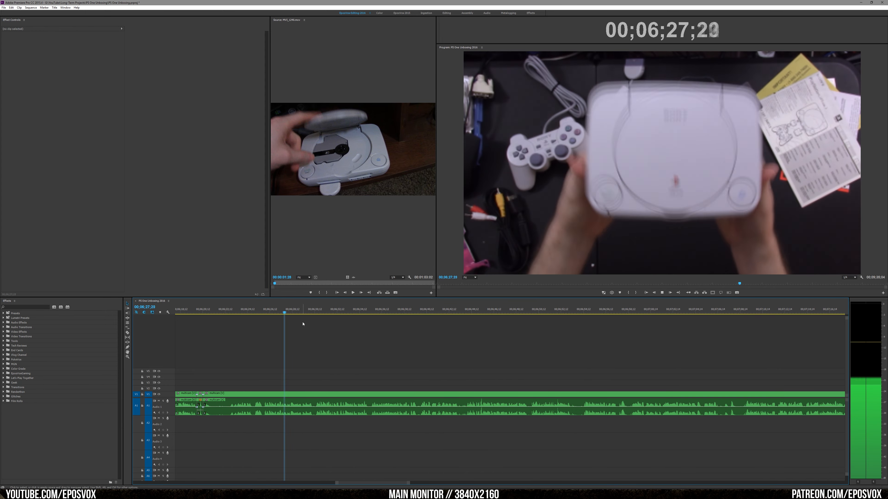
scroll(511, 351, down, 4)
key(space)
drag(348, 277, 426, 366)
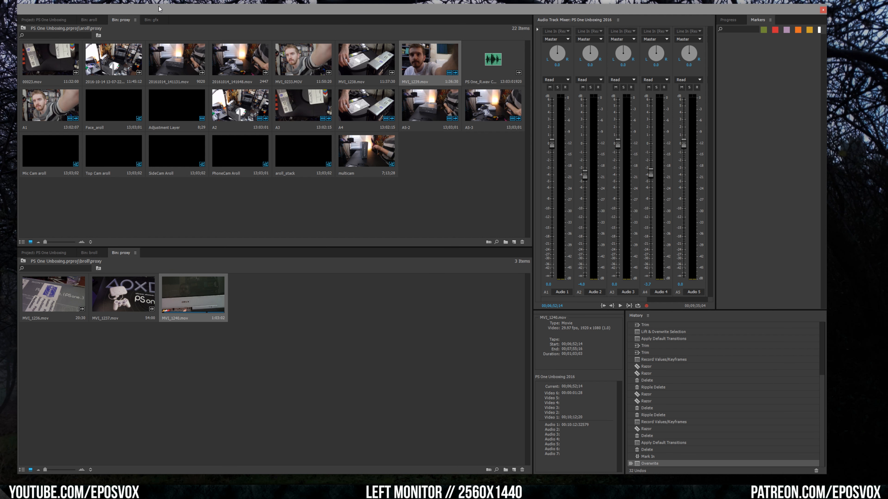
Create a title named "still does" in the gfx bin with the text "Issue still here!" low over the console footage.
click(152, 20)
right_click(338, 123)
click(364, 150)
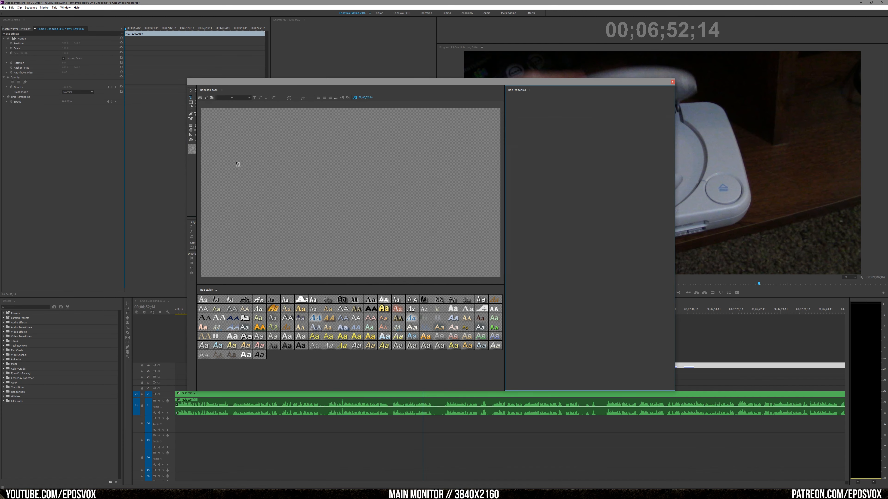
click(244, 337)
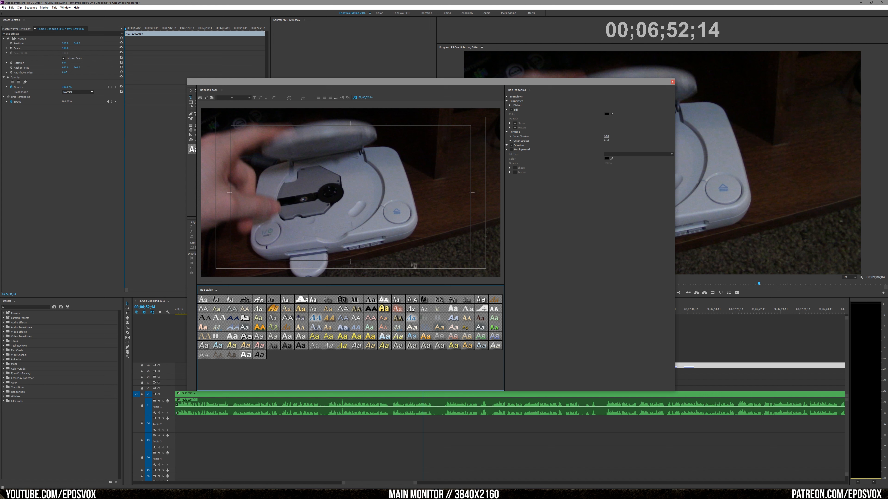
click(411, 262)
text(Issue still)
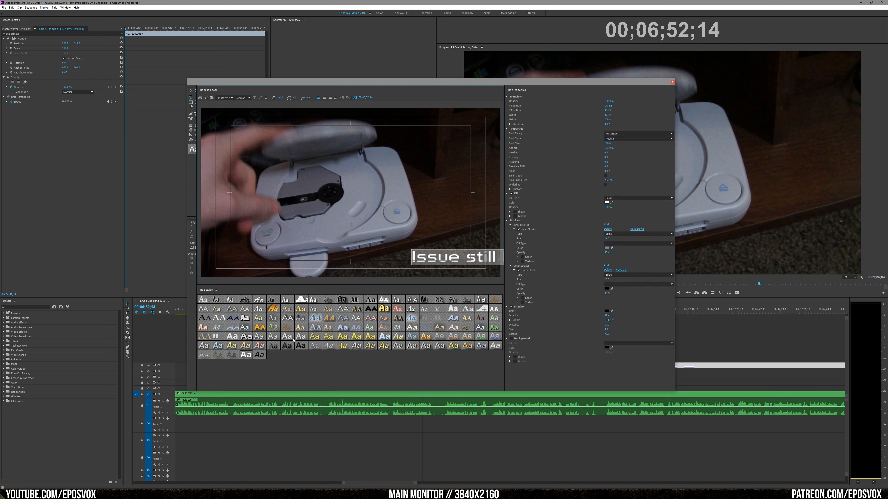
Restyle the title in bold white Arial and fit it into the lower-right corner of the frame.
click(287, 337)
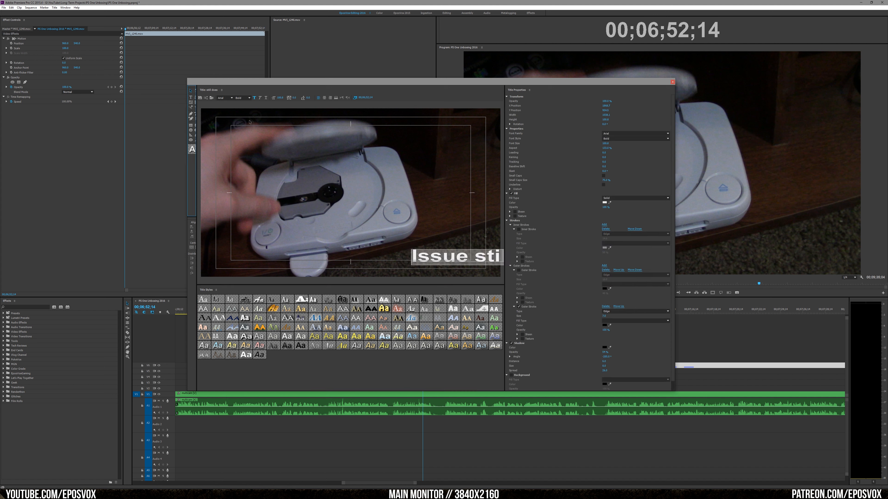
drag(459, 251, 451, 251)
drag(396, 256, 371, 257)
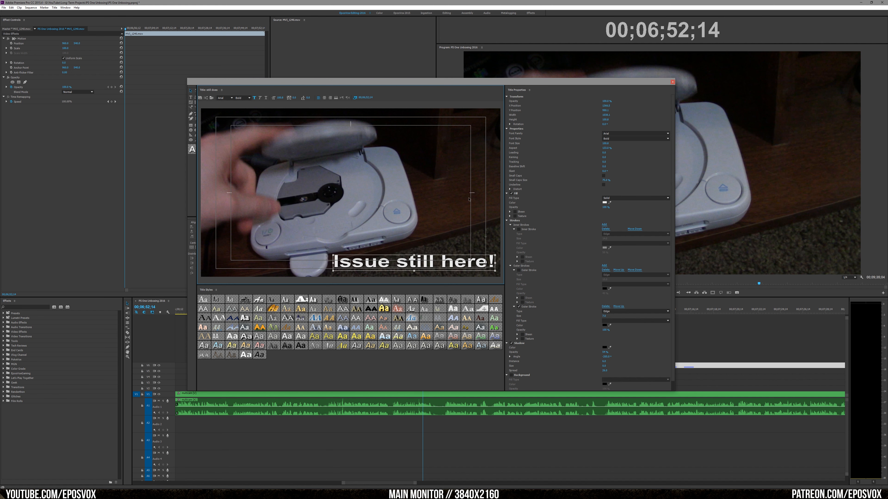
click(671, 82)
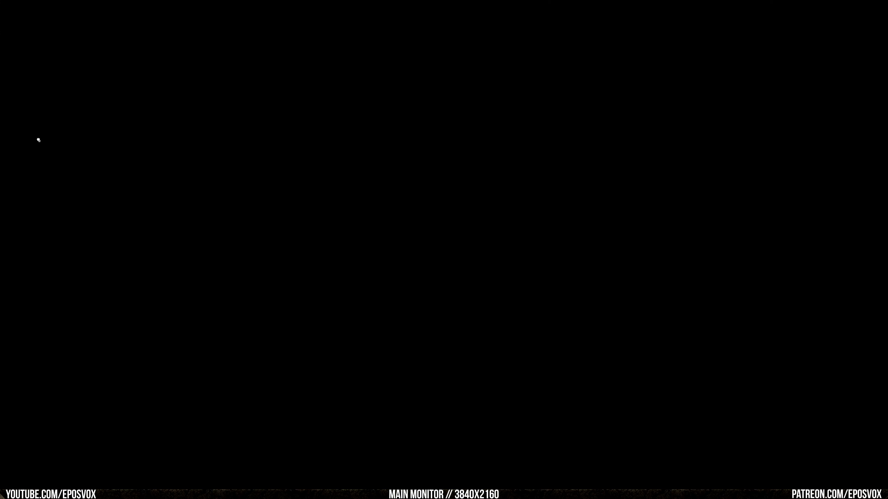
Place the "still does" title on V7 directly above MVI_1240.mov at 00;06;52;14 and play it back.
drag(38, 138, 425, 359)
key(space)
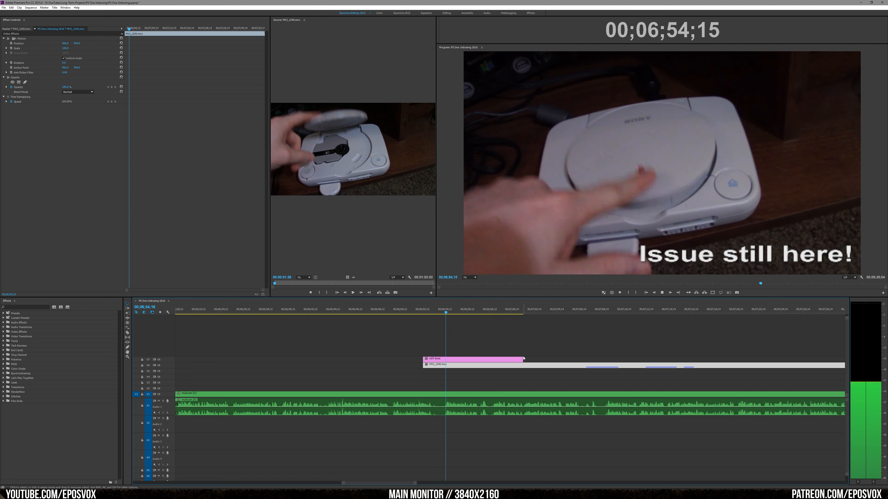
key(space)
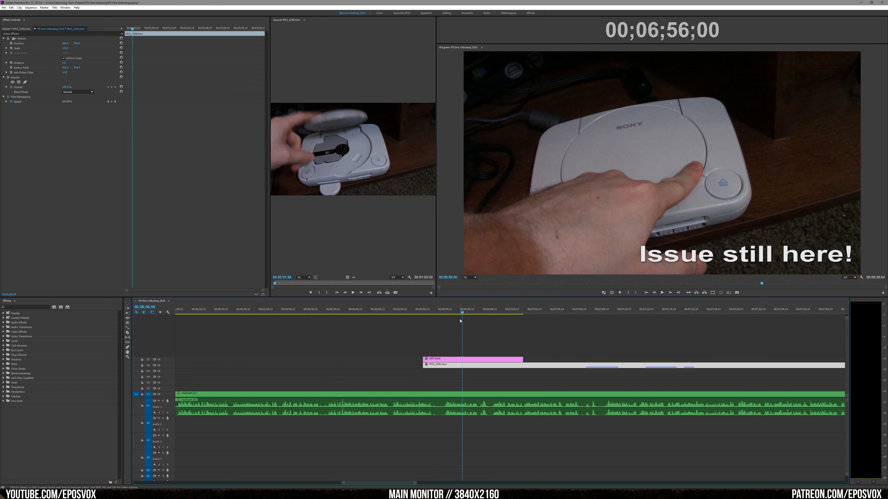
Cut the title and MVI_1240.mov at 00;06;55;18 and delete the parts of both after the cut.
click(459, 313)
click(458, 367)
click(458, 360)
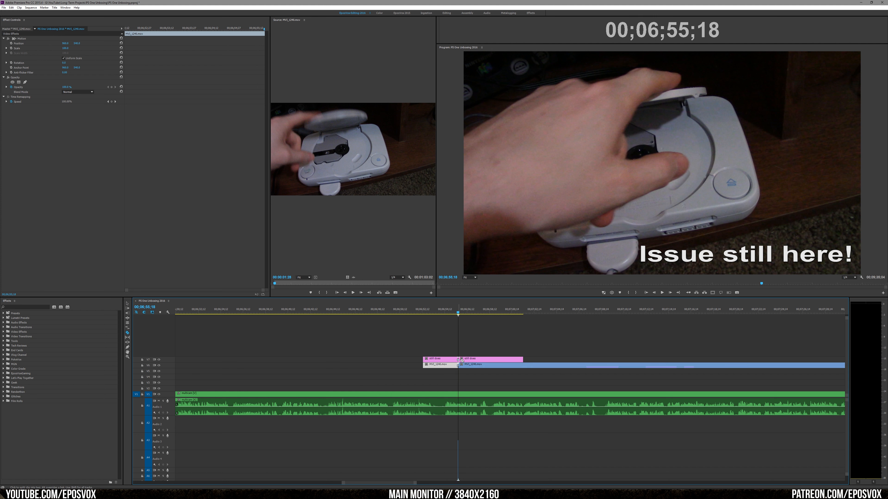
key(v)
drag(462, 354, 470, 366)
key(Delete)
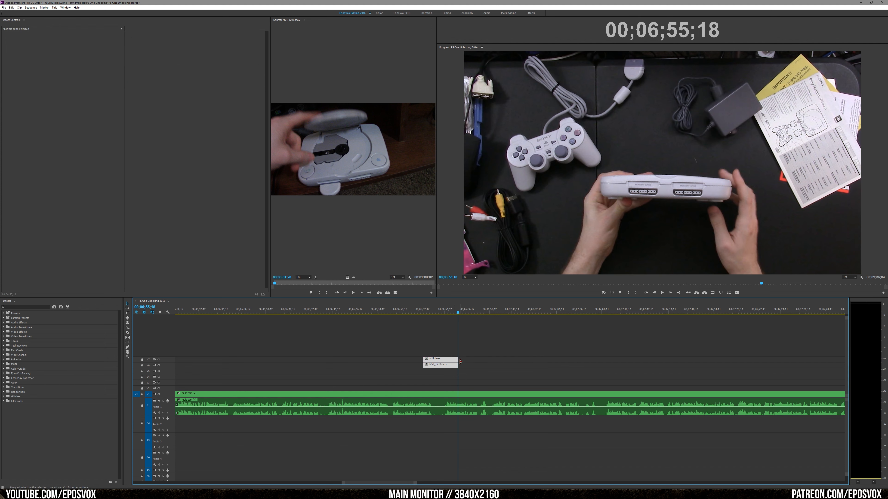
Extend the ends of the title and MVI_1240.mov to about 00;06;56;00 and nest both clips into one sequence.
drag(462, 360, 466, 361)
right_click(452, 363)
click(470, 255)
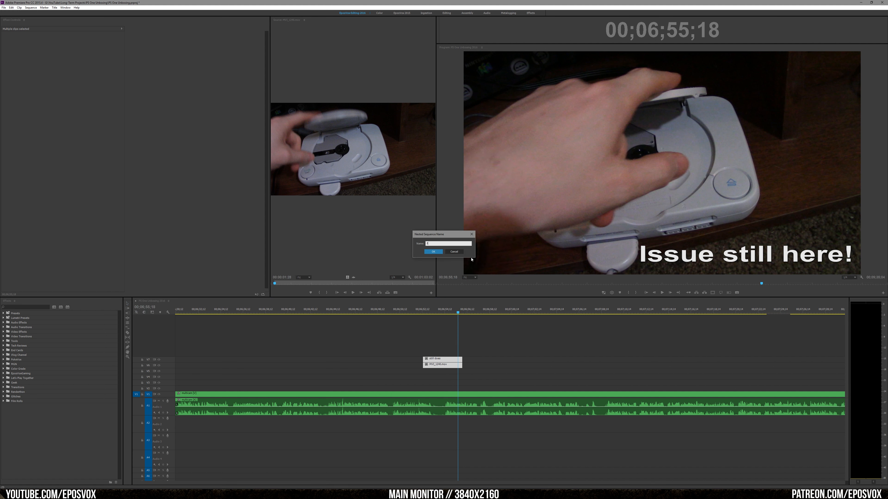
key(Return)
Add Impact Flash transitions to the start and end of the nested clip and play through it.
click(429, 367)
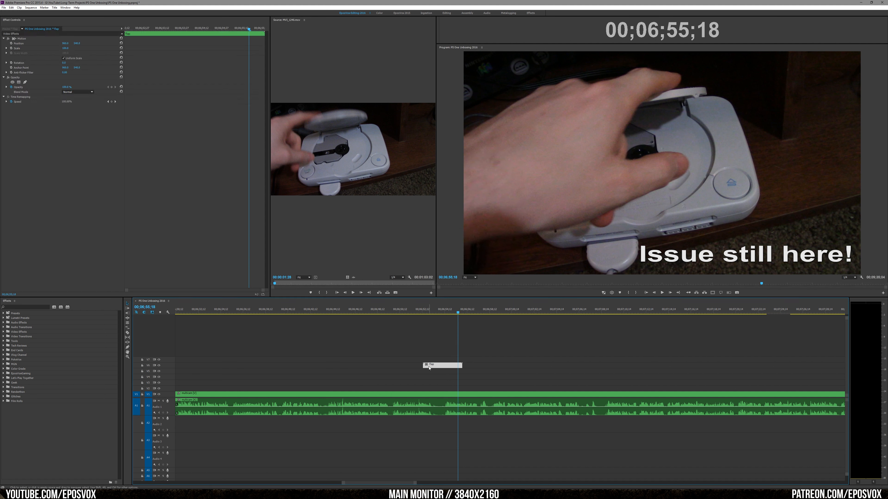
key(super)
text(i)
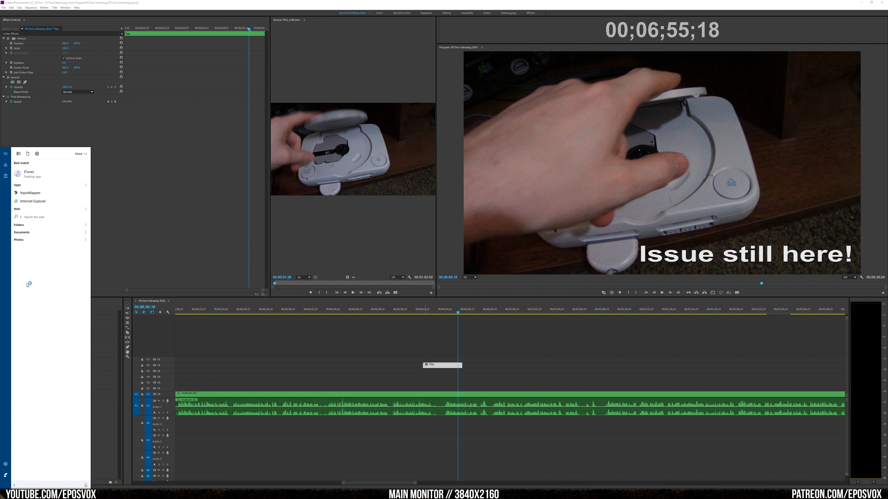
click(429, 368)
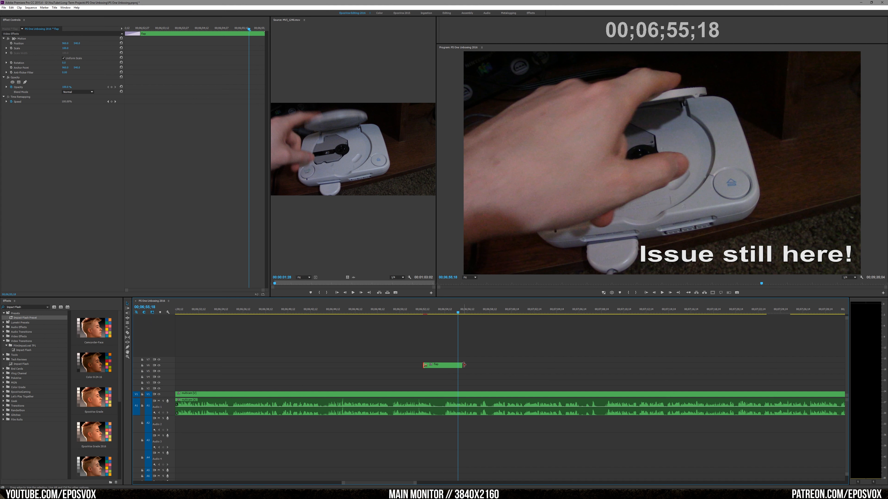
drag(26, 318, 460, 365)
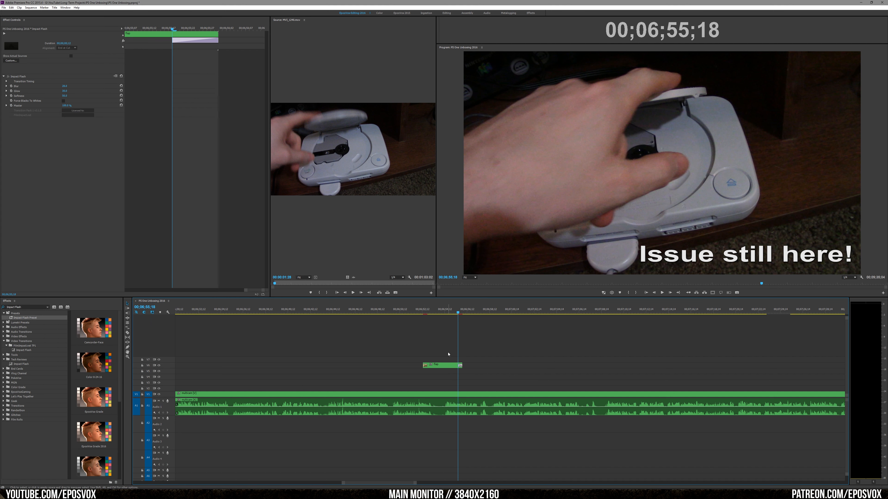
click(466, 359)
key(space)
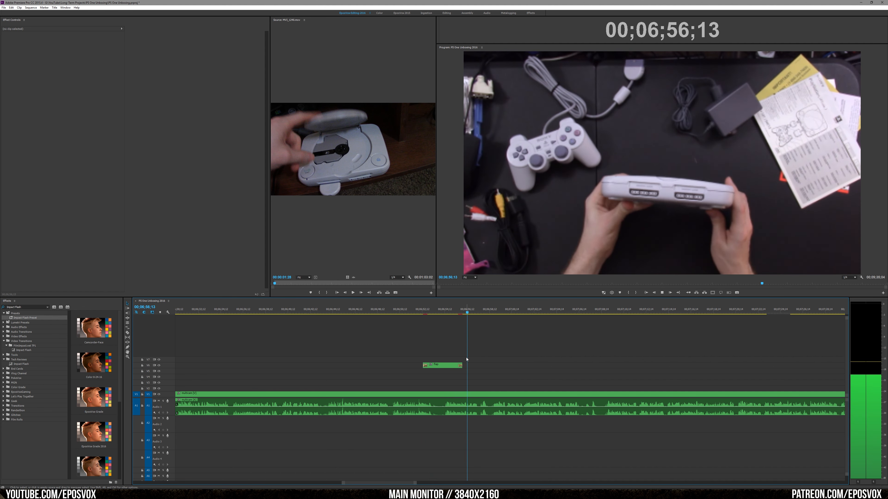
Open MVI_1237.mov as the source and mark a 00:00:03:37 range of the box front ending at 00:00:04:08.
scroll(467, 358, down, 3)
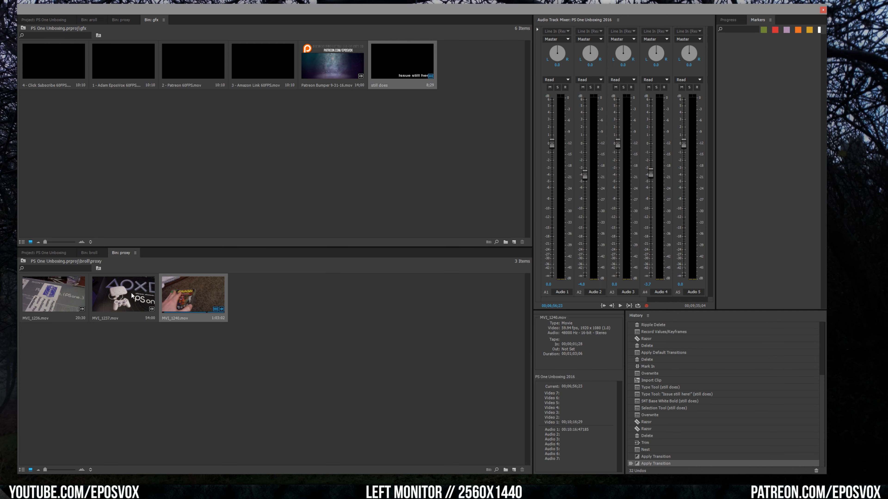
double_click(131, 292)
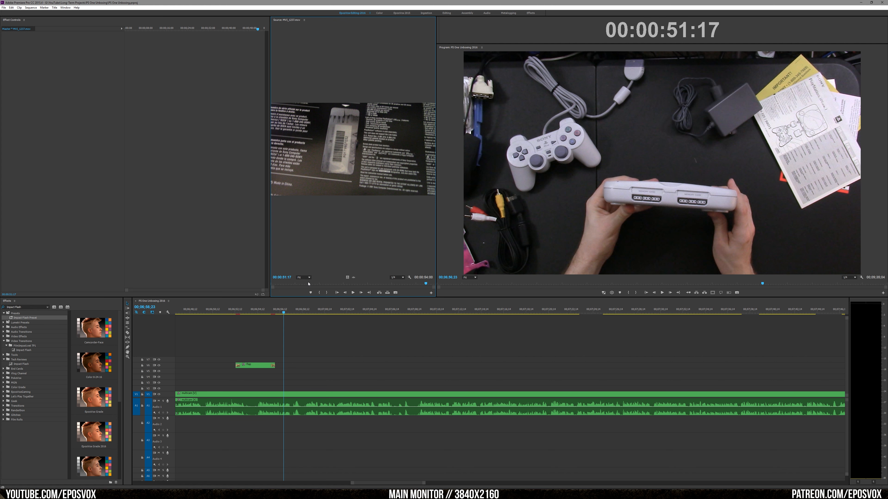
drag(309, 284, 294, 284)
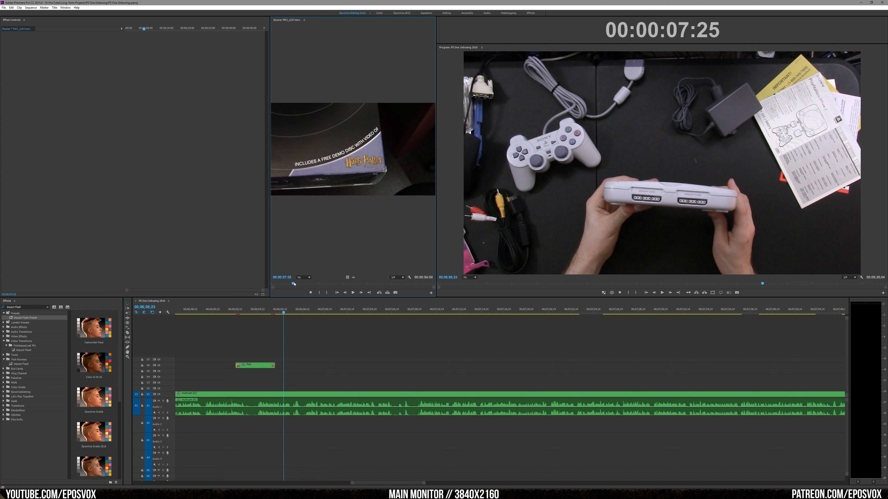
scroll(343, 339, up, 10)
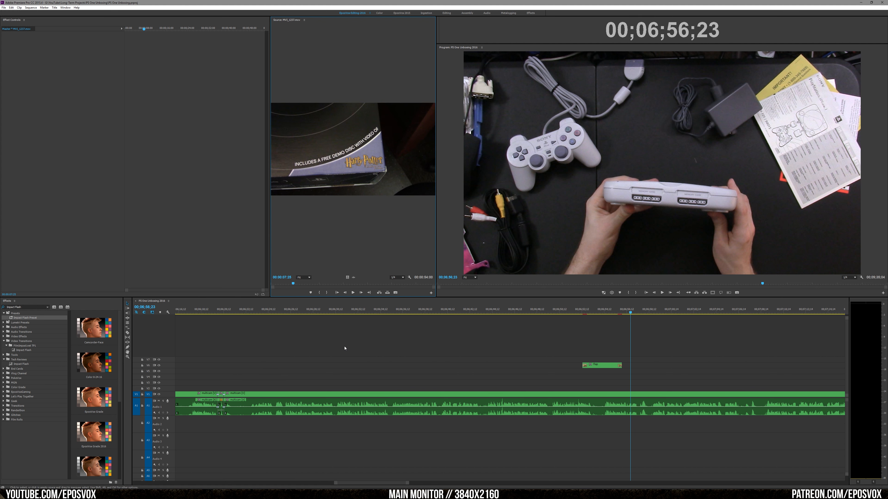
scroll(344, 348, down, 10)
click(272, 284)
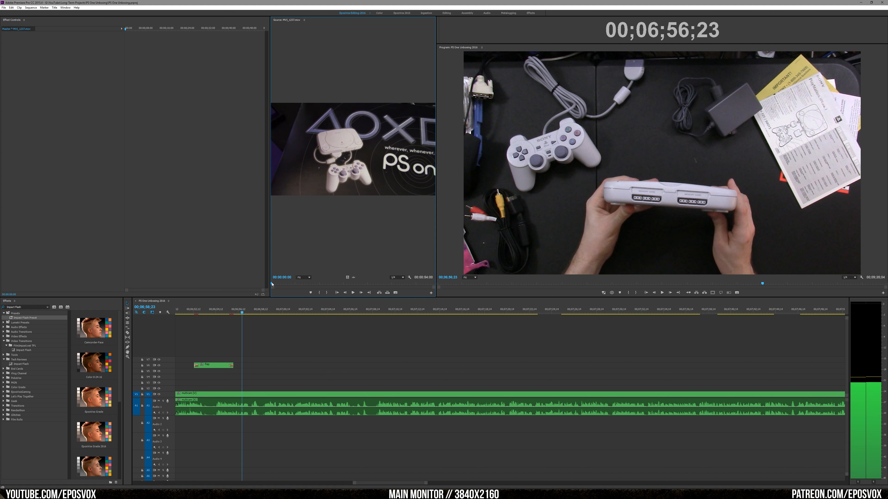
drag(272, 284, 284, 284)
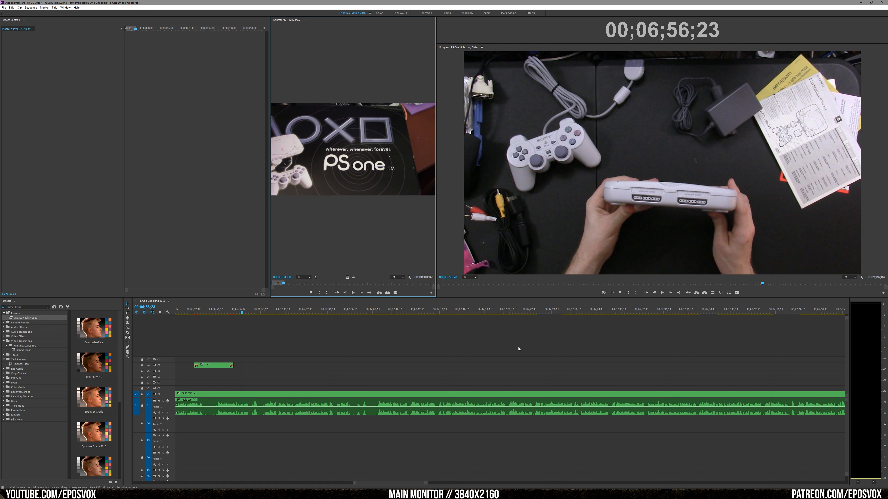
Place the marked video from MVI_1237.mov on V3 above the multicam footage at about 00;07;59;28.
drag(421, 484, 499, 481)
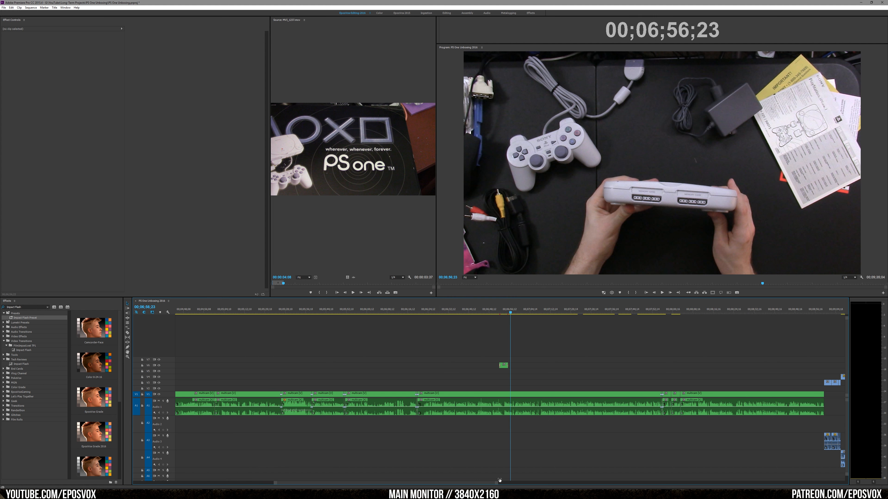
key(space)
key(space)
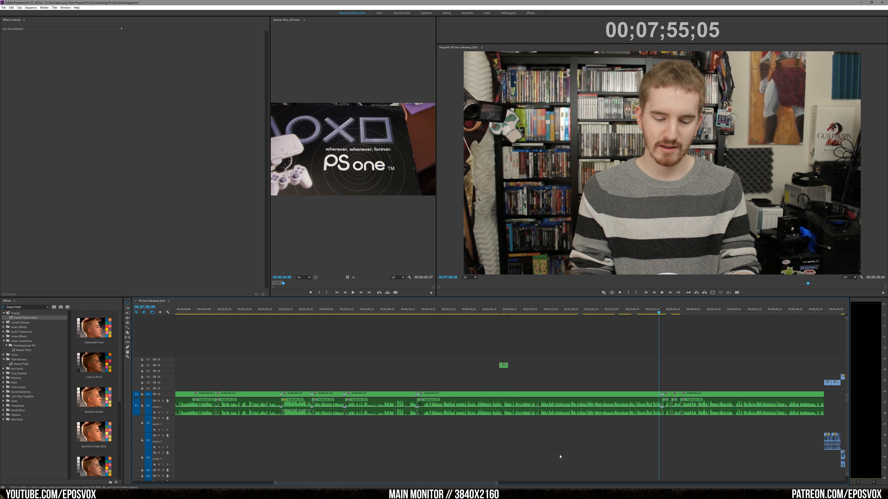
drag(497, 484, 399, 473)
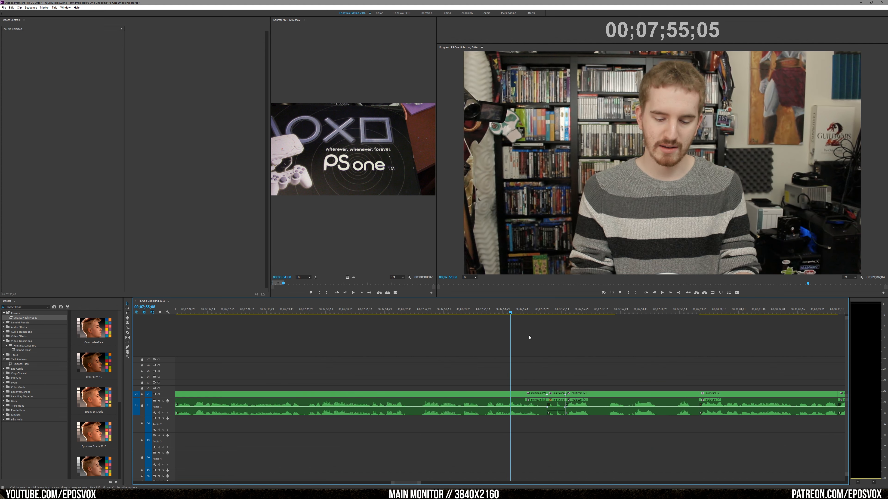
drag(539, 310, 669, 310)
scroll(669, 311, down, 5)
drag(348, 277, 533, 384)
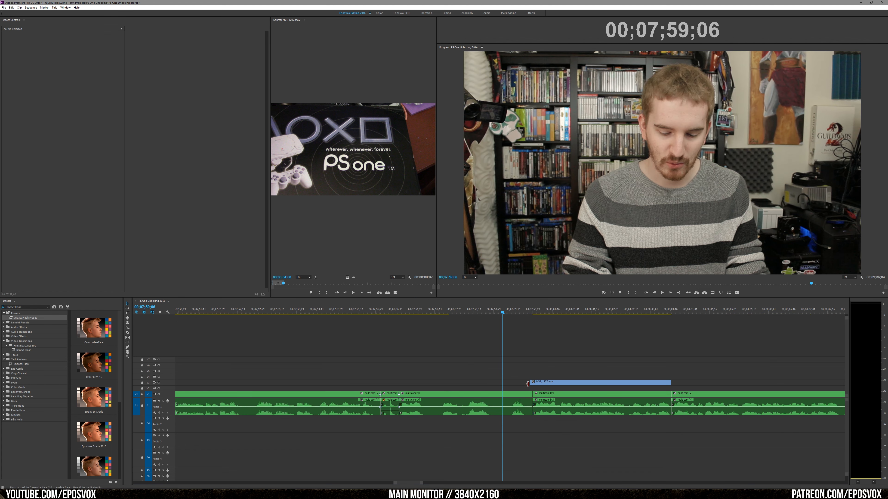
Add an Impact Flash transition to the start of MVI_1237.mov and play across it.
click(534, 383)
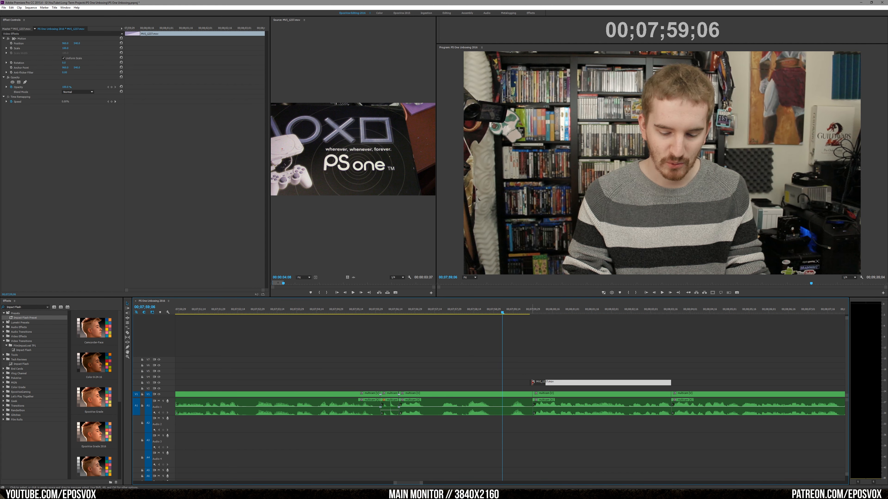
key(ctrl+d)
key(space)
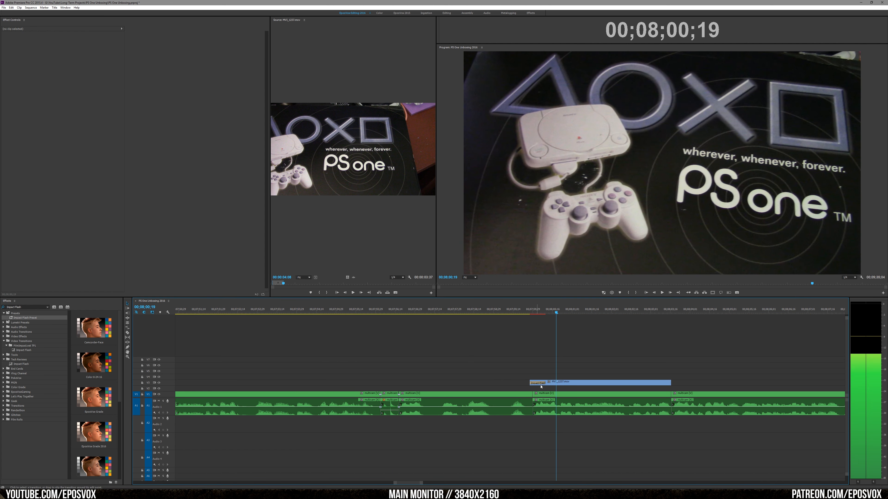
key(space)
Bring the start of MVI_1237.mov forward to about 00;07;59;18, keeping its end in place, and play the section.
drag(558, 386, 515, 383)
click(534, 384)
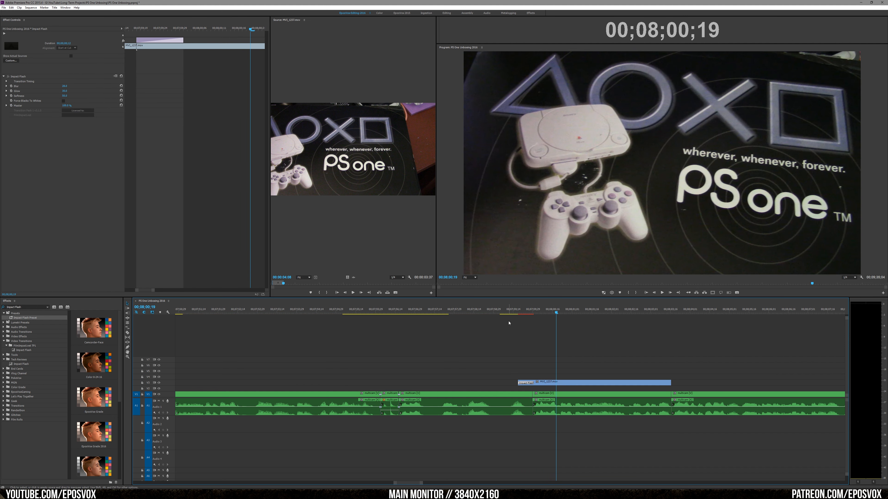
click(511, 313)
click(544, 334)
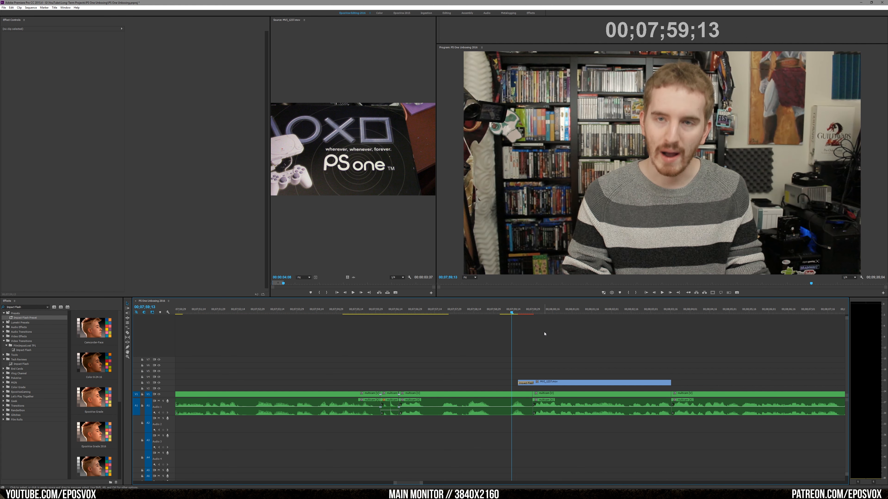
key(space)
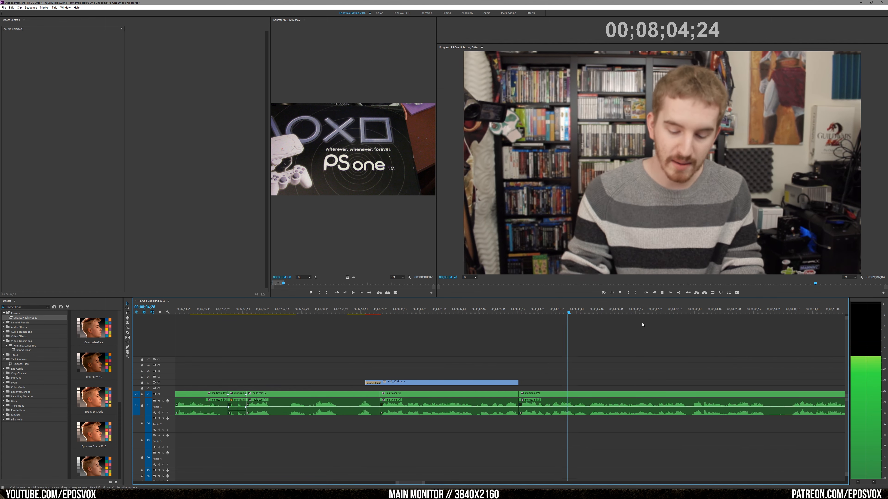
key(space)
Mark MVI_1236.mov's In point at 00:00:03:08 and place its video on V3 at about 00;00;43;10 with an Impact Flash at the start.
scroll(432, 486, down, 5)
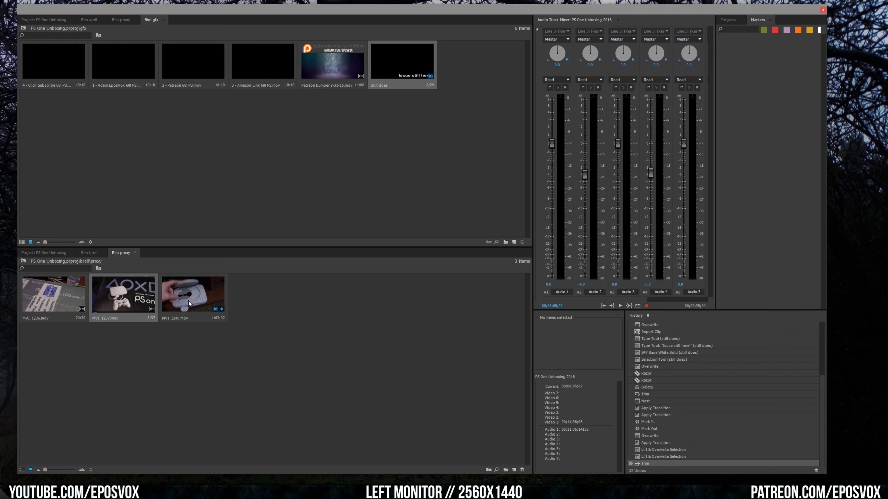
click(51, 301)
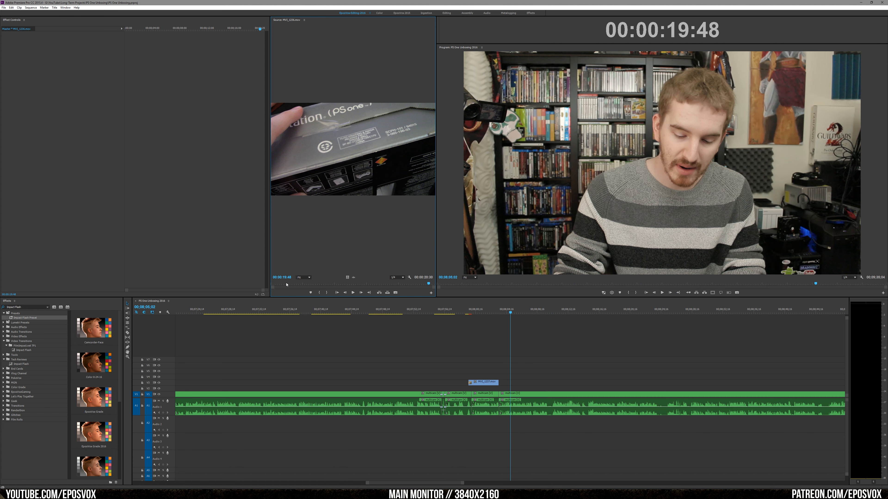
drag(286, 284, 296, 284)
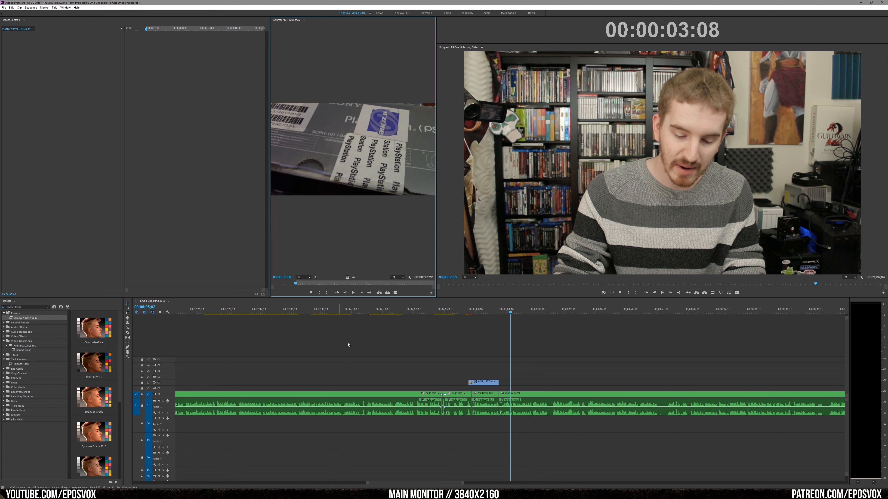
scroll(348, 344, up, 10)
scroll(366, 369, up, 20)
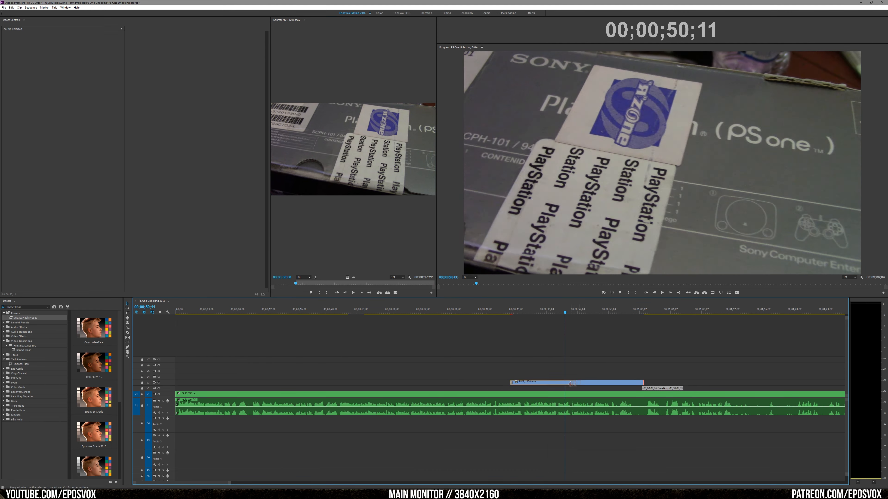
Trim the end of MVI_1236.mov to about 00;00;50;24, finish it with an Impact Flash transition, and play across the end.
drag(574, 383, 568, 382)
click(564, 312)
key(space)
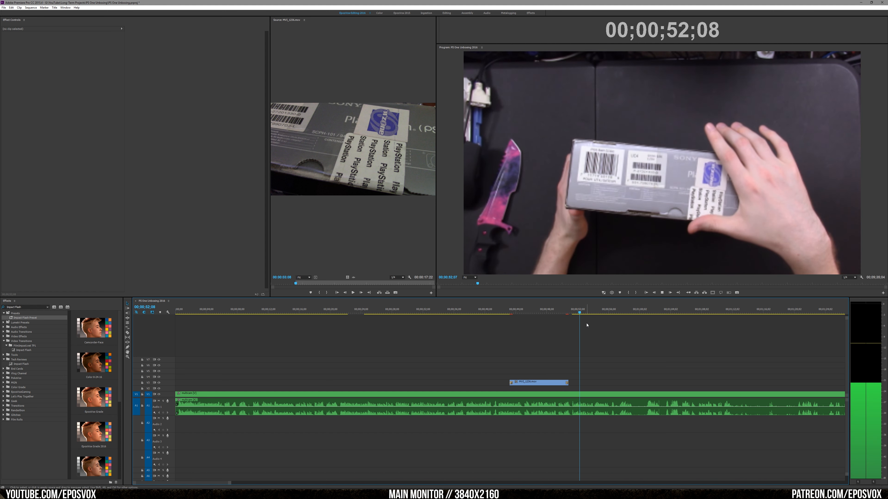
key(space)
Pick the "3 - Amazon Link 60FPS.mov" overlay in the gfx bin and show the whole sequence for placing it.
scroll(602, 356, down, 5)
scroll(517, 431, down, 5)
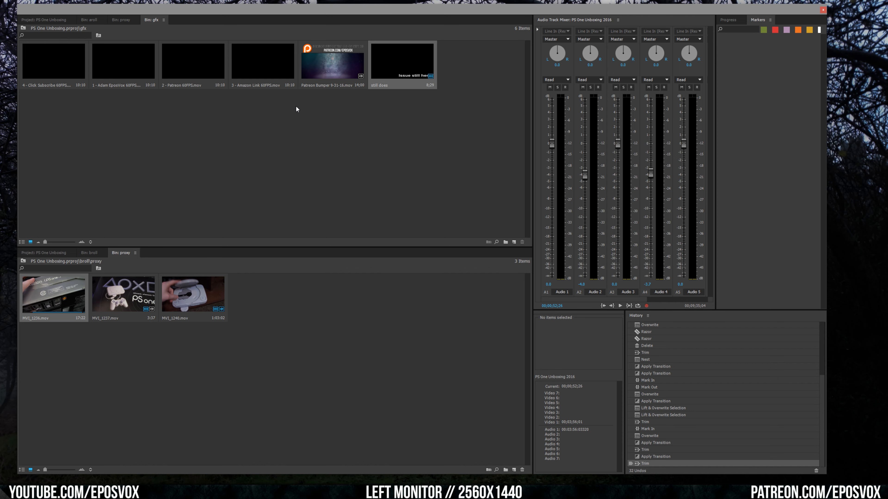
click(271, 62)
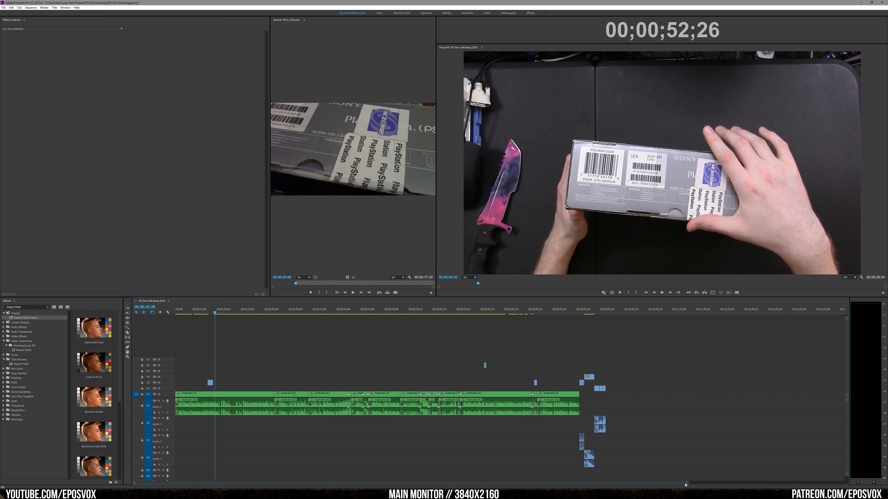
drag(694, 483, 838, 482)
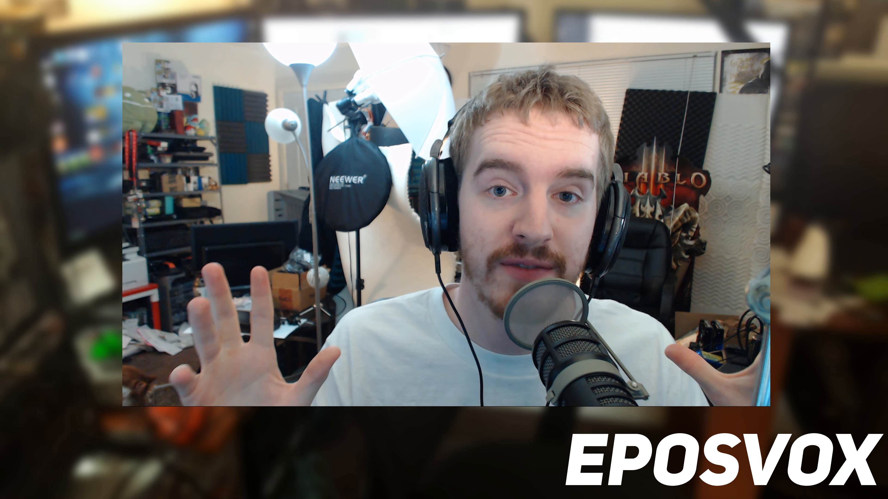